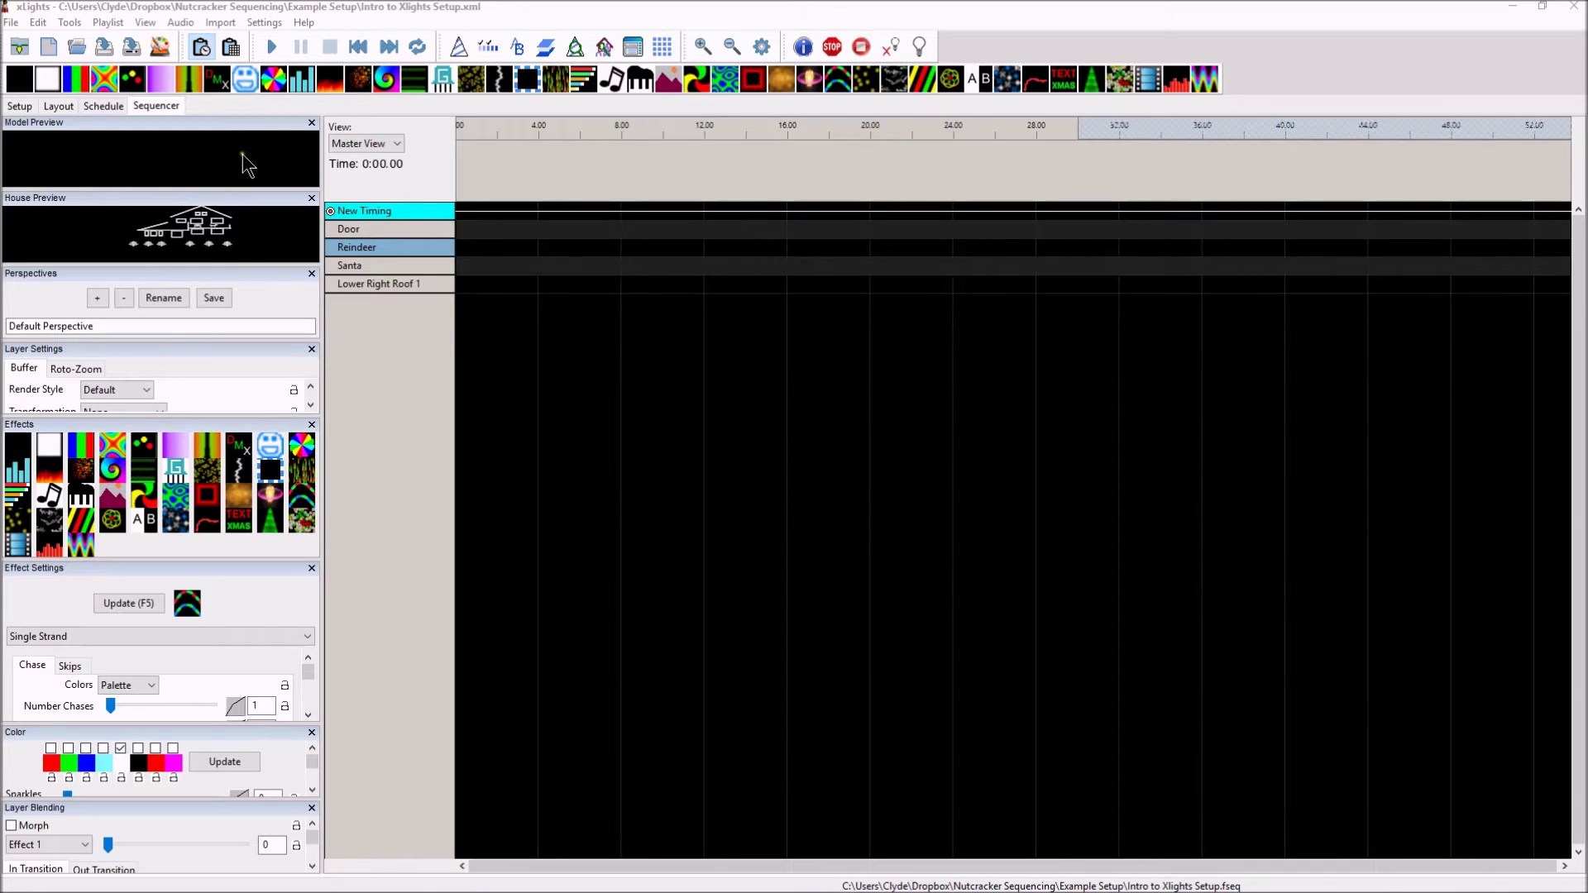
Check the house layout, then select the Lower Right Roof 1 row and open its context menu
click(61, 106)
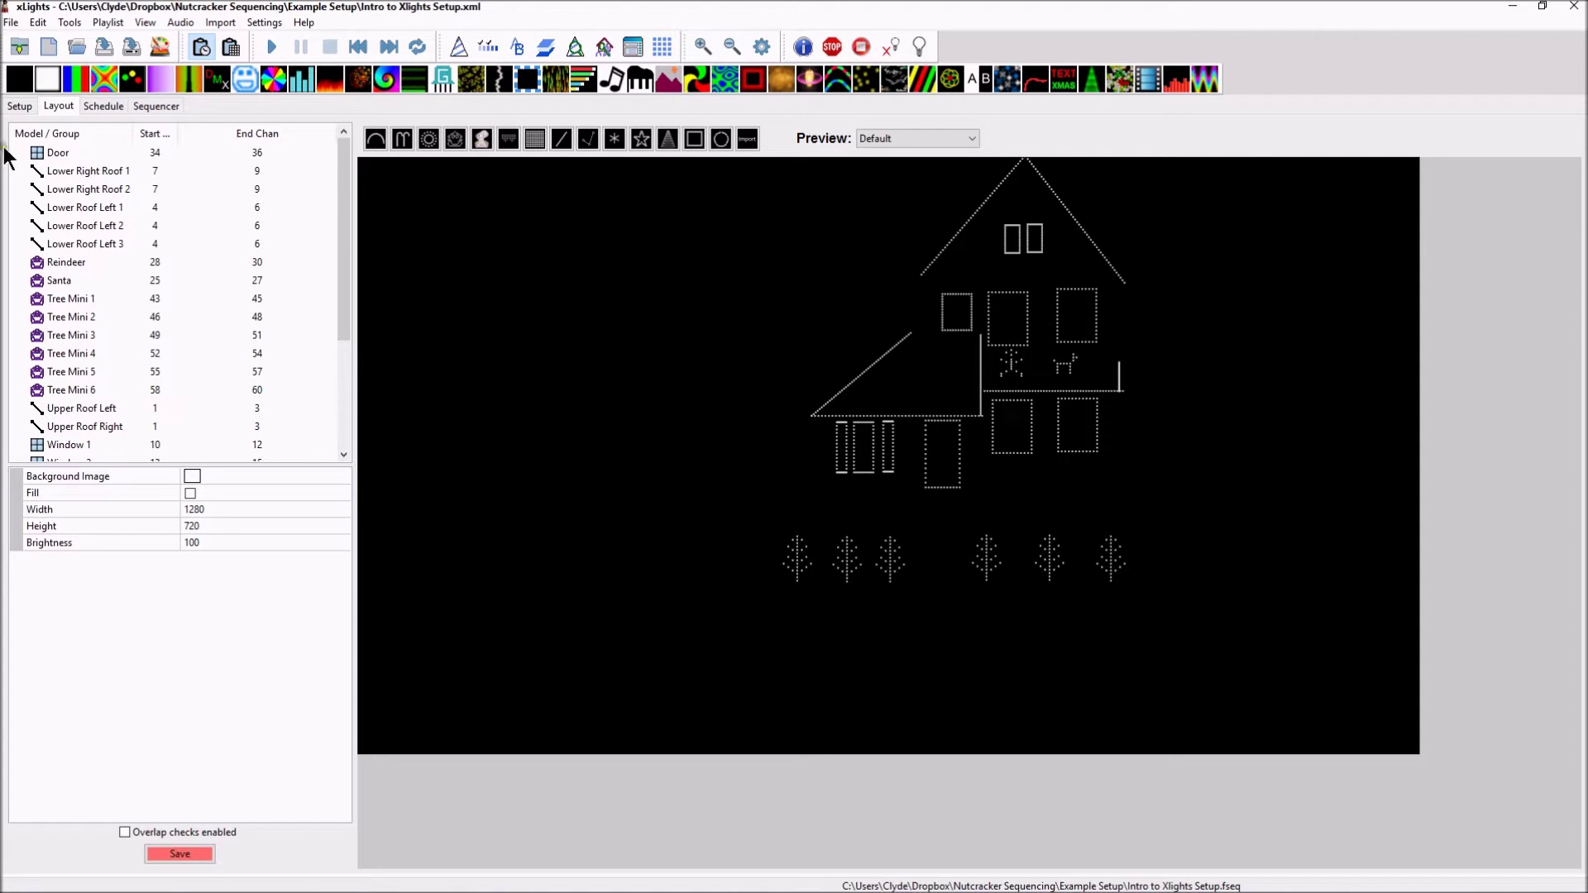
click(160, 105)
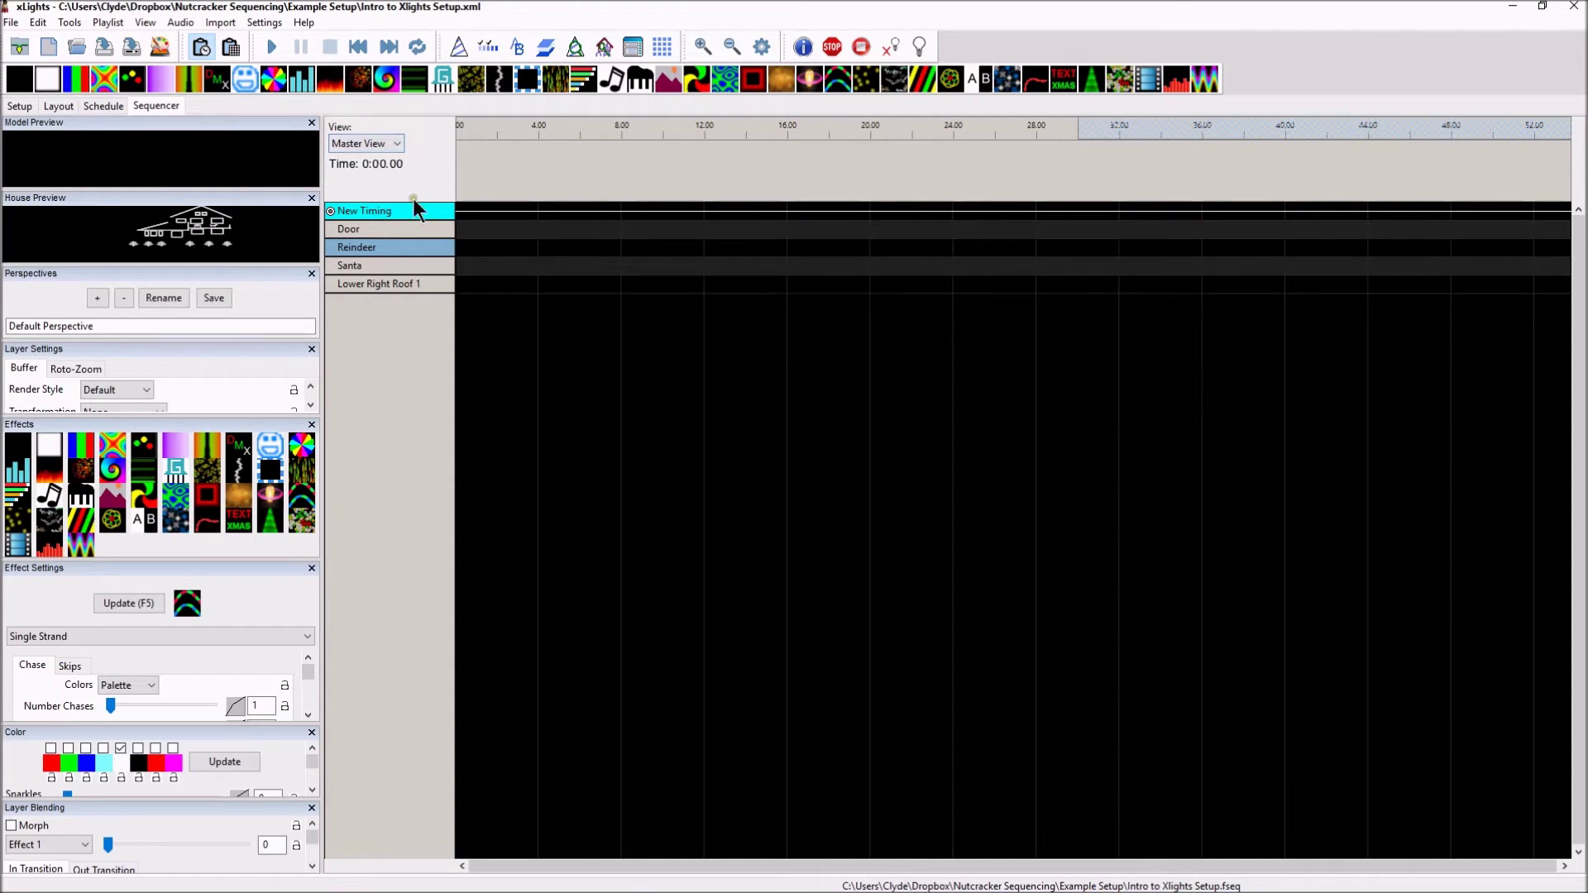
click(392, 143)
click(404, 284)
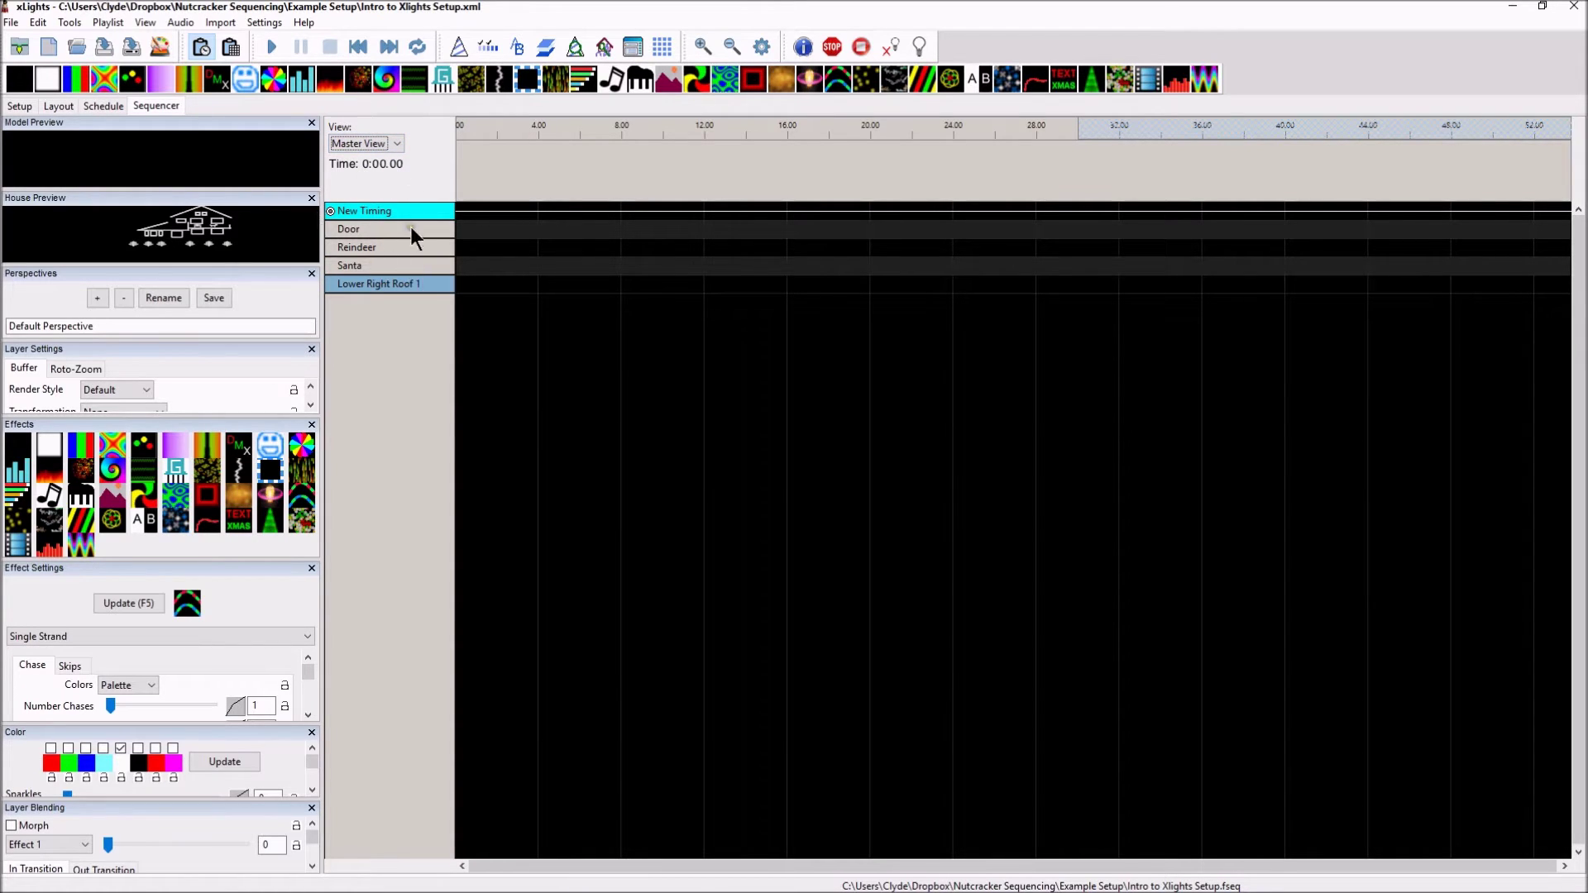
right_click(394, 281)
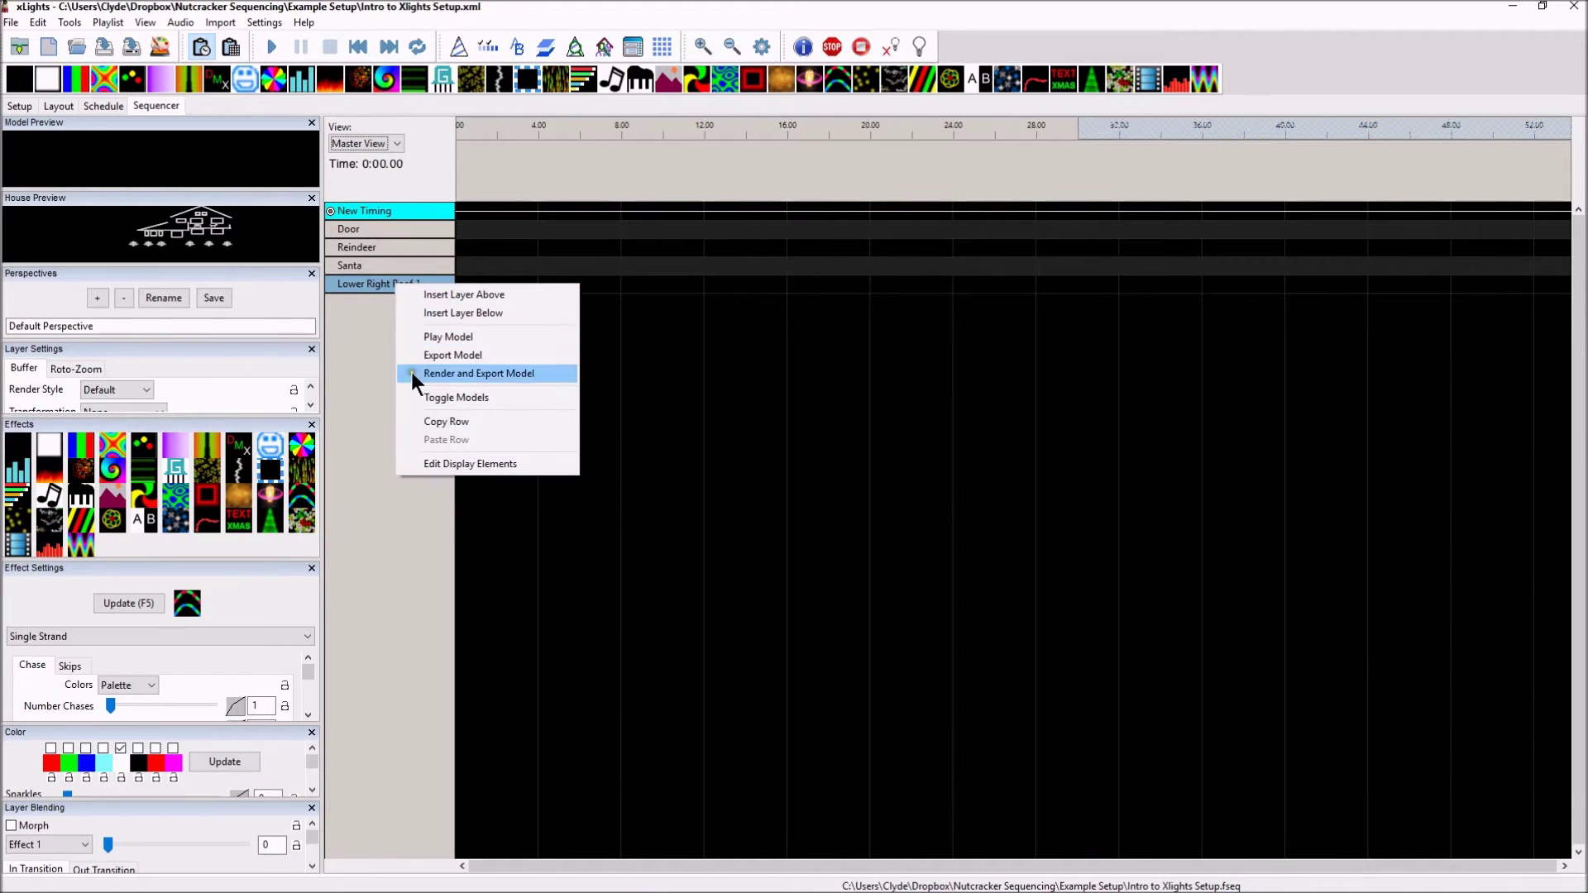
Add Lower Right Roof 2 through Window 8 as timeline rows via Edit Display Elements
click(445, 463)
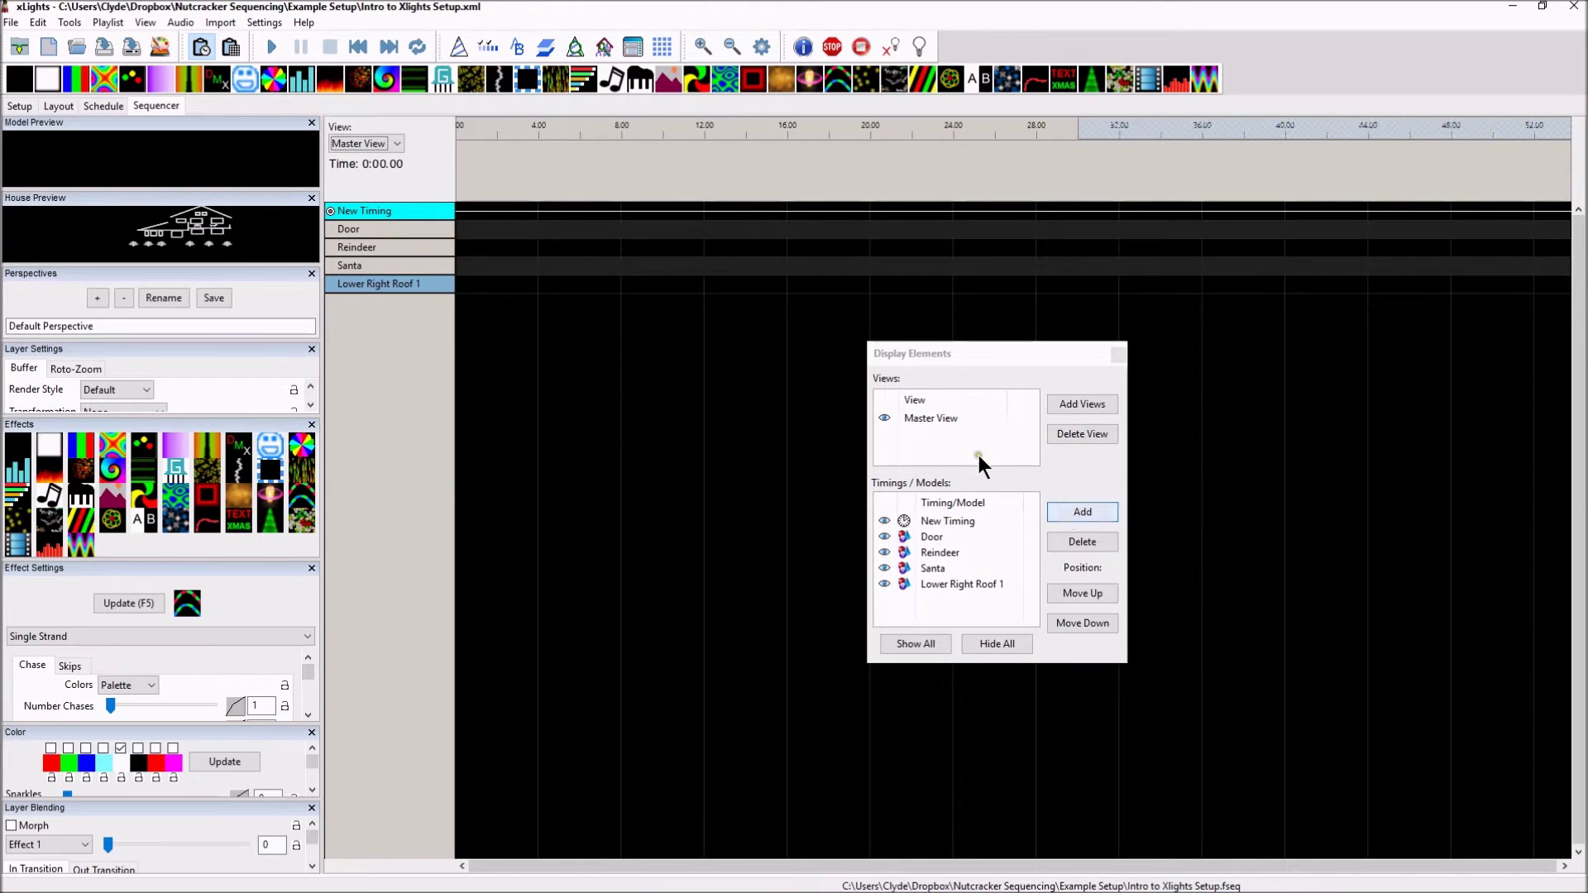
click(1065, 511)
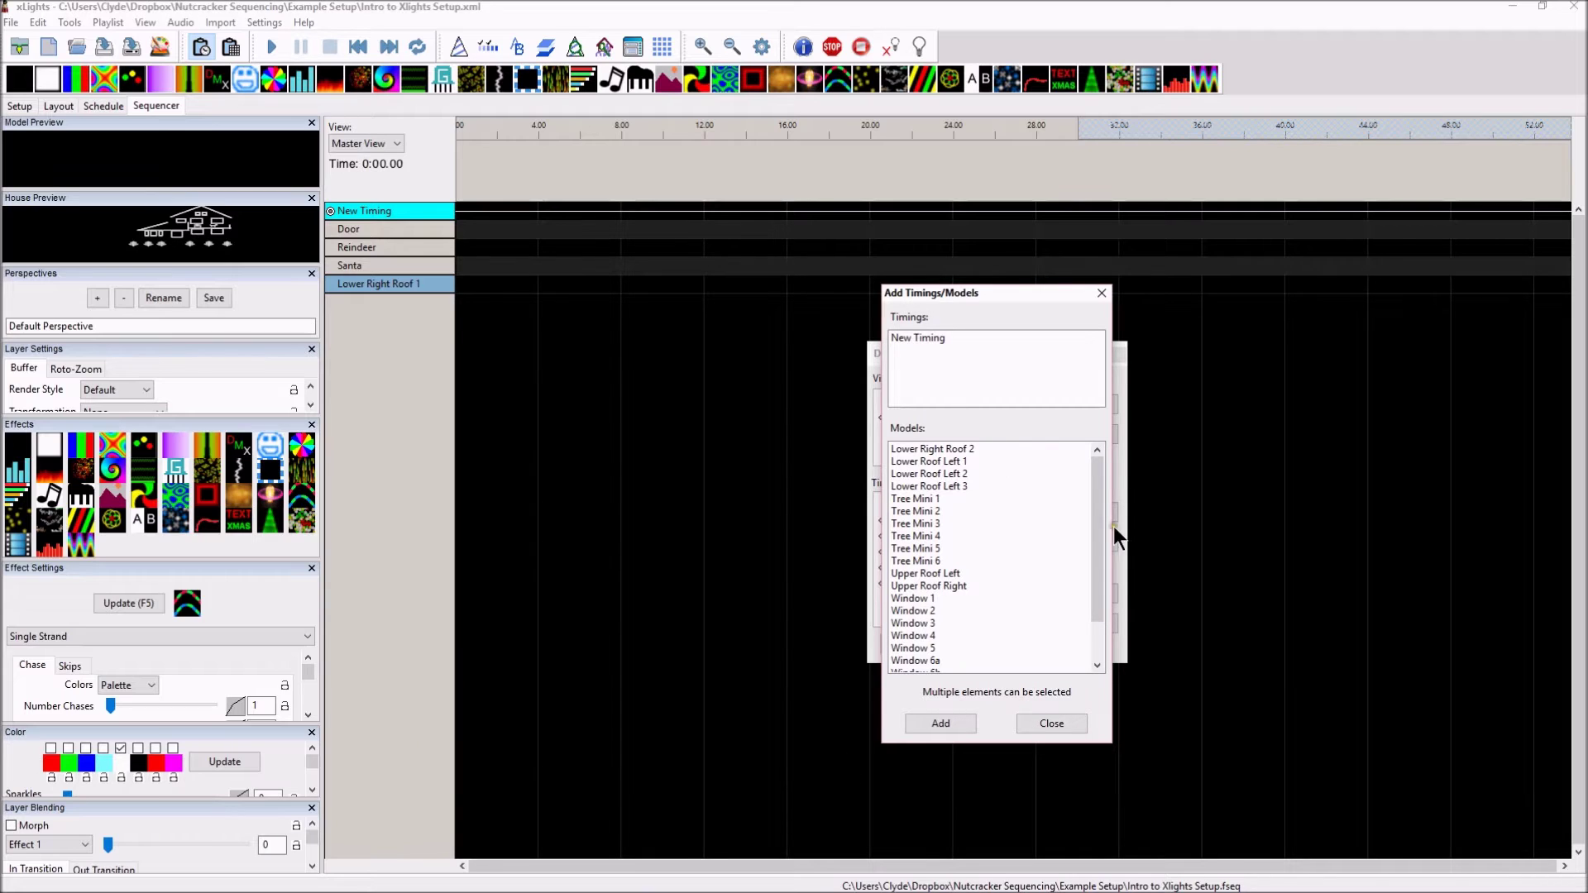
drag(939, 446, 913, 660)
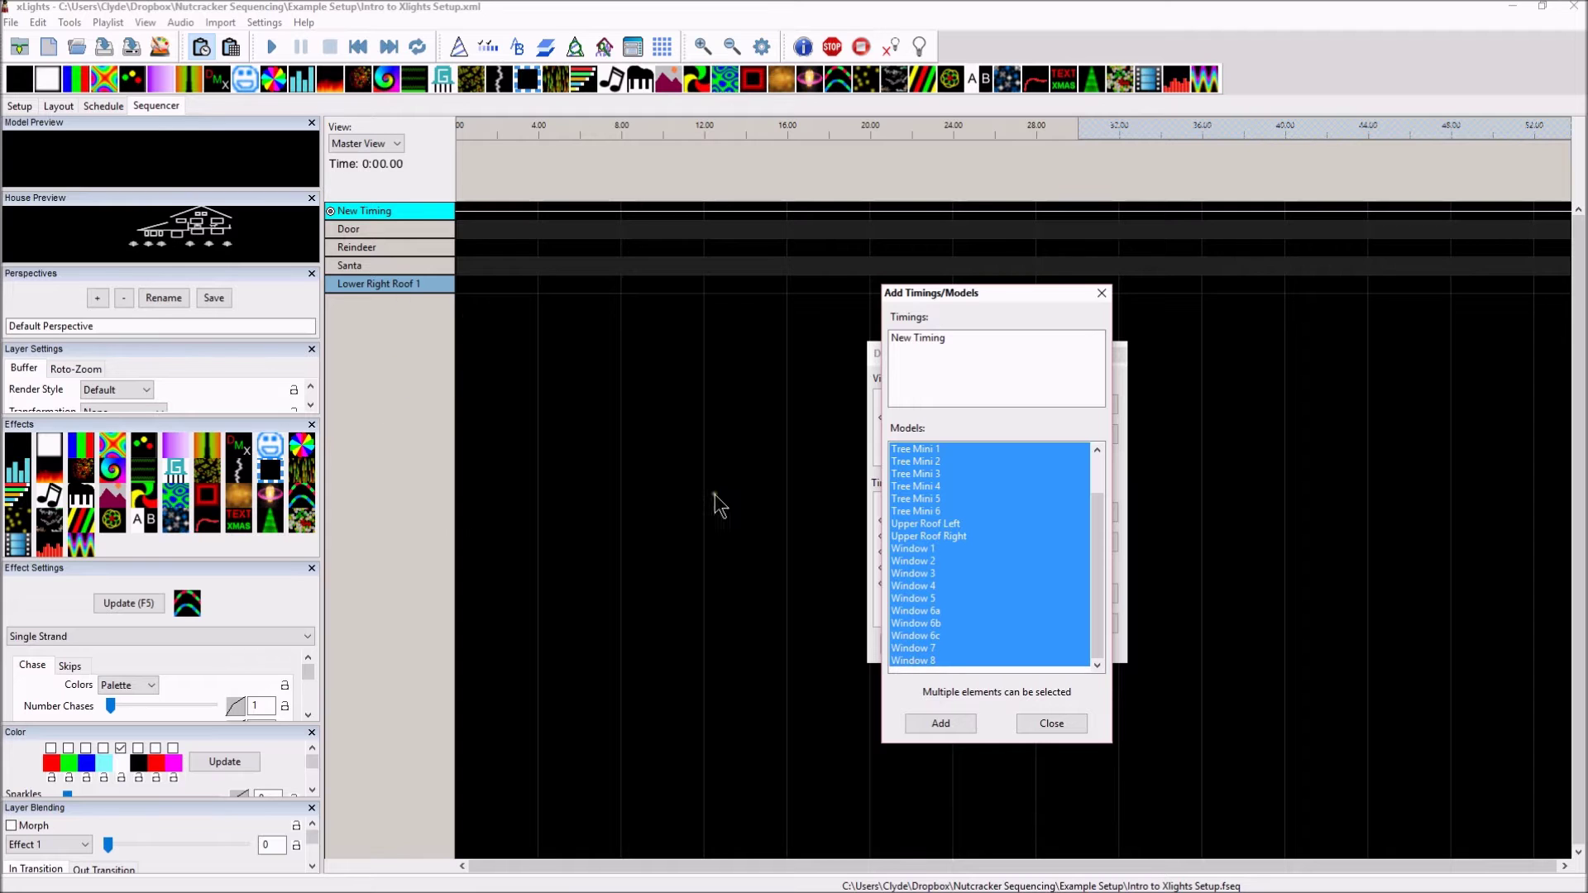
click(951, 720)
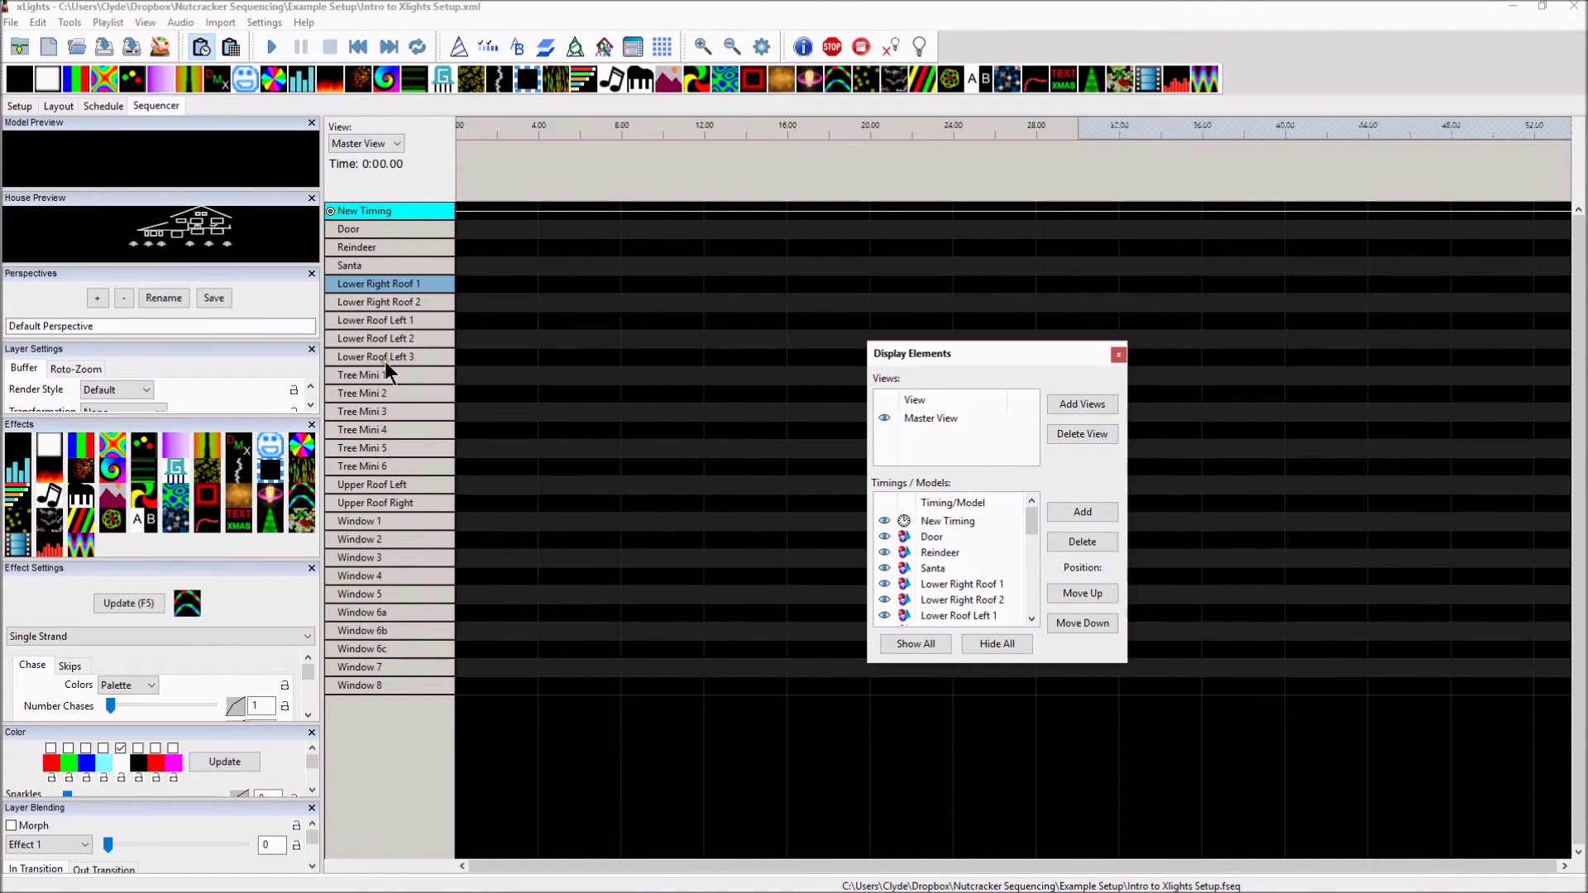
click(1118, 355)
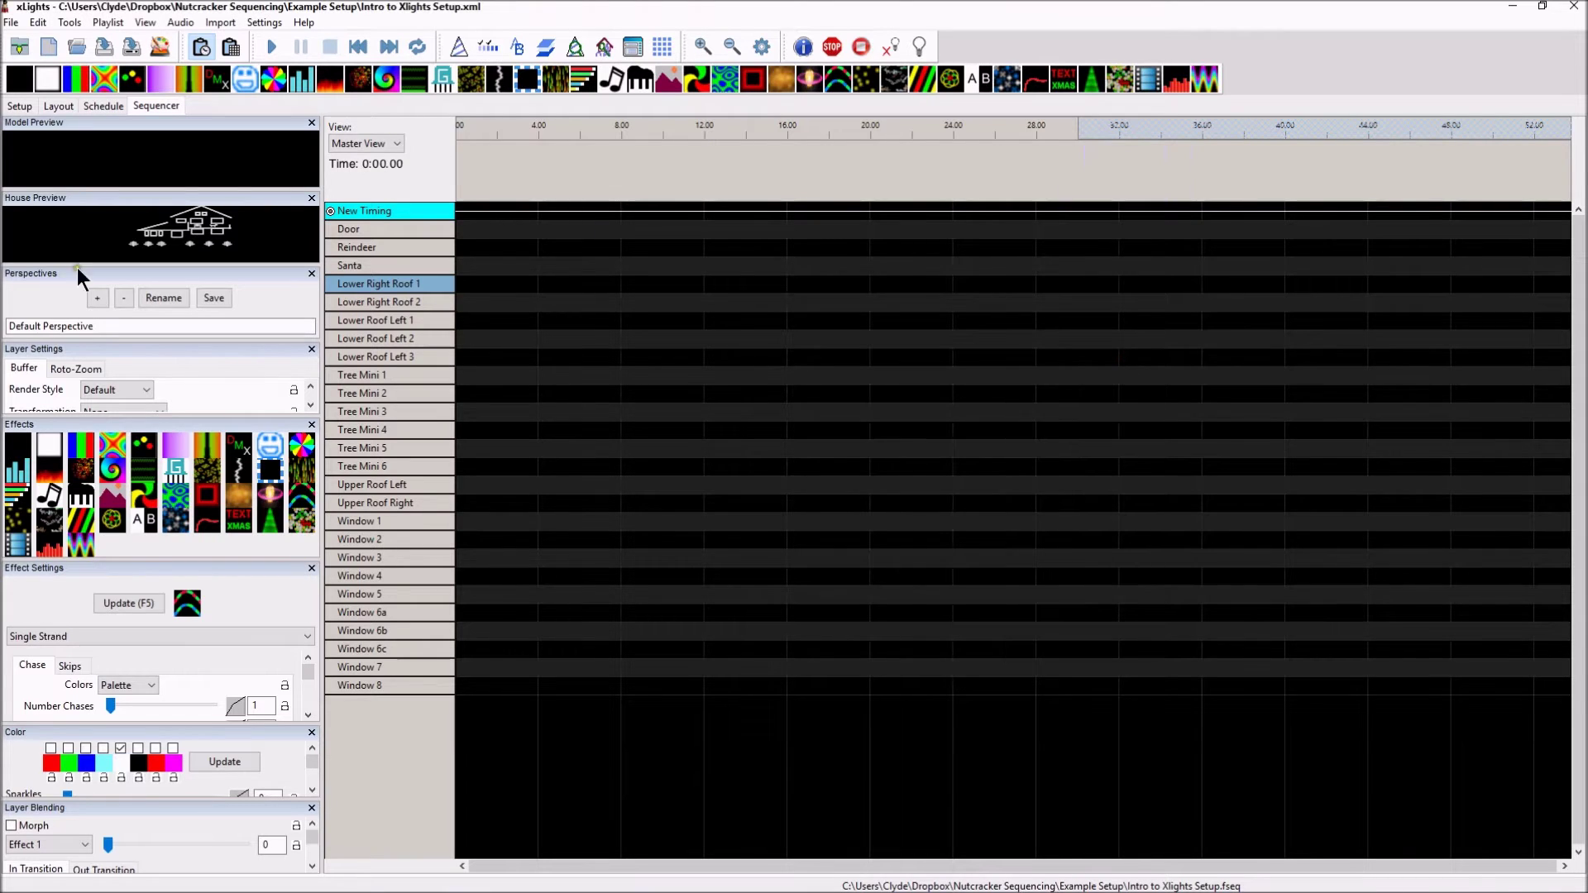
click(59, 106)
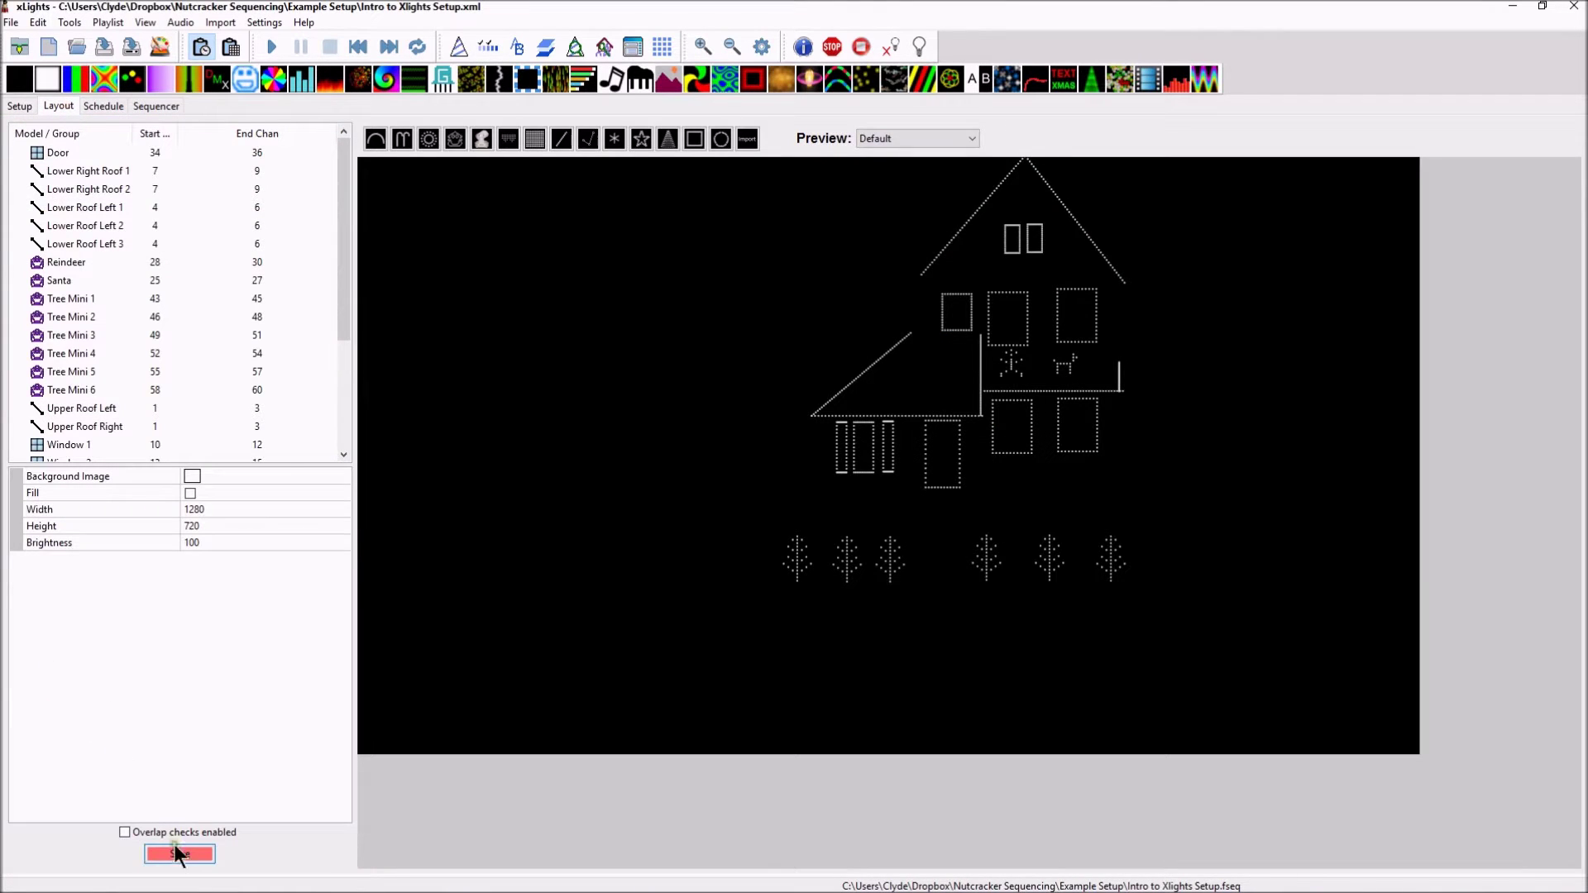
Save the house layout and go back to the Sequencer timeline
click(198, 857)
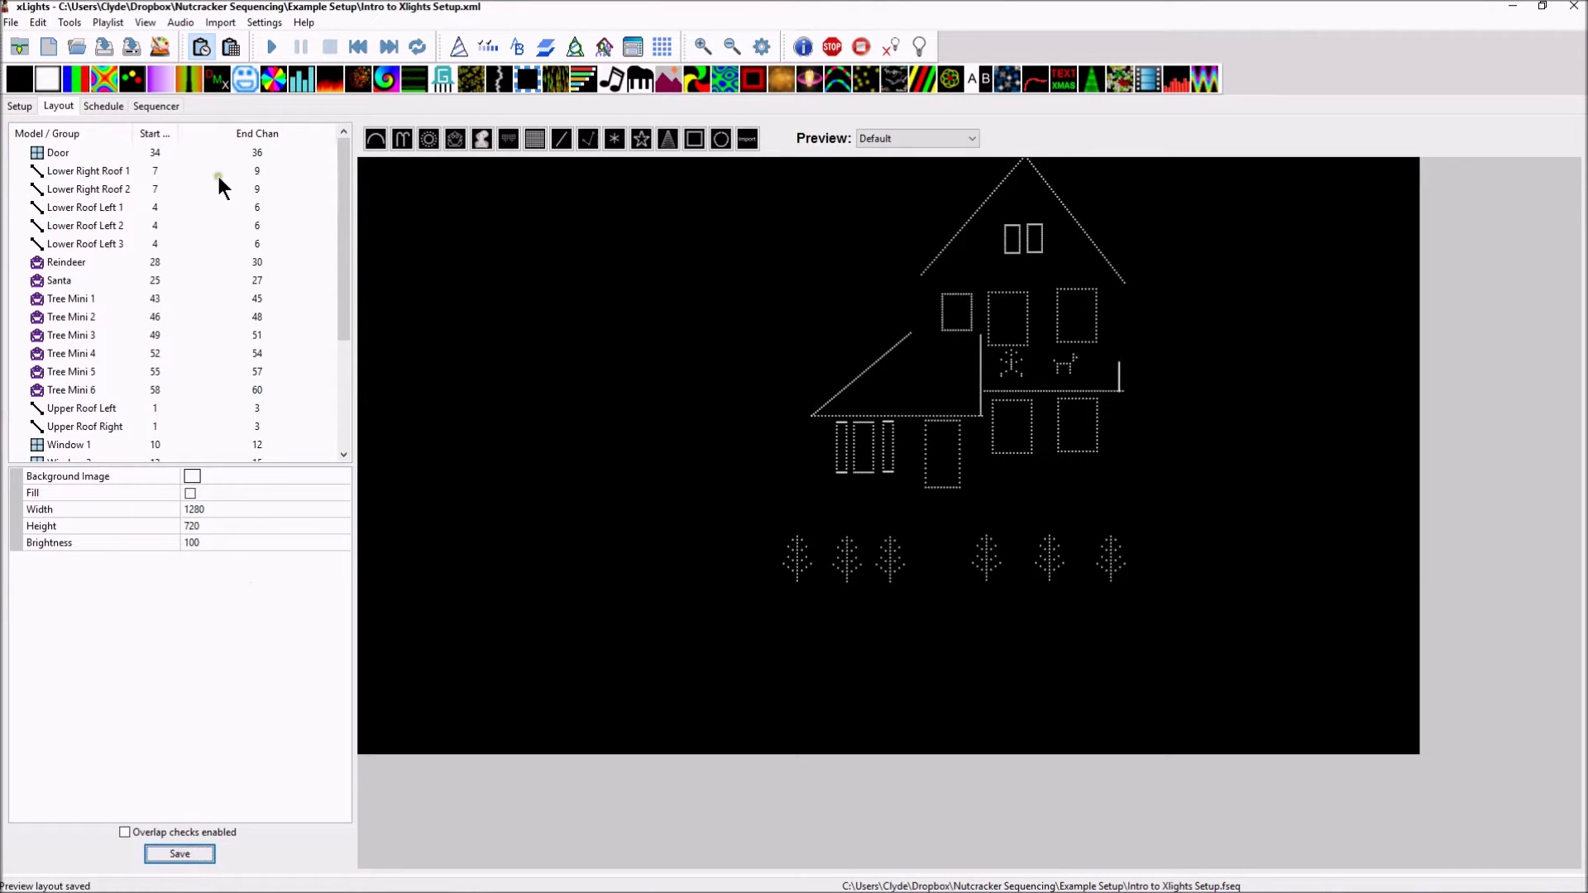
click(160, 107)
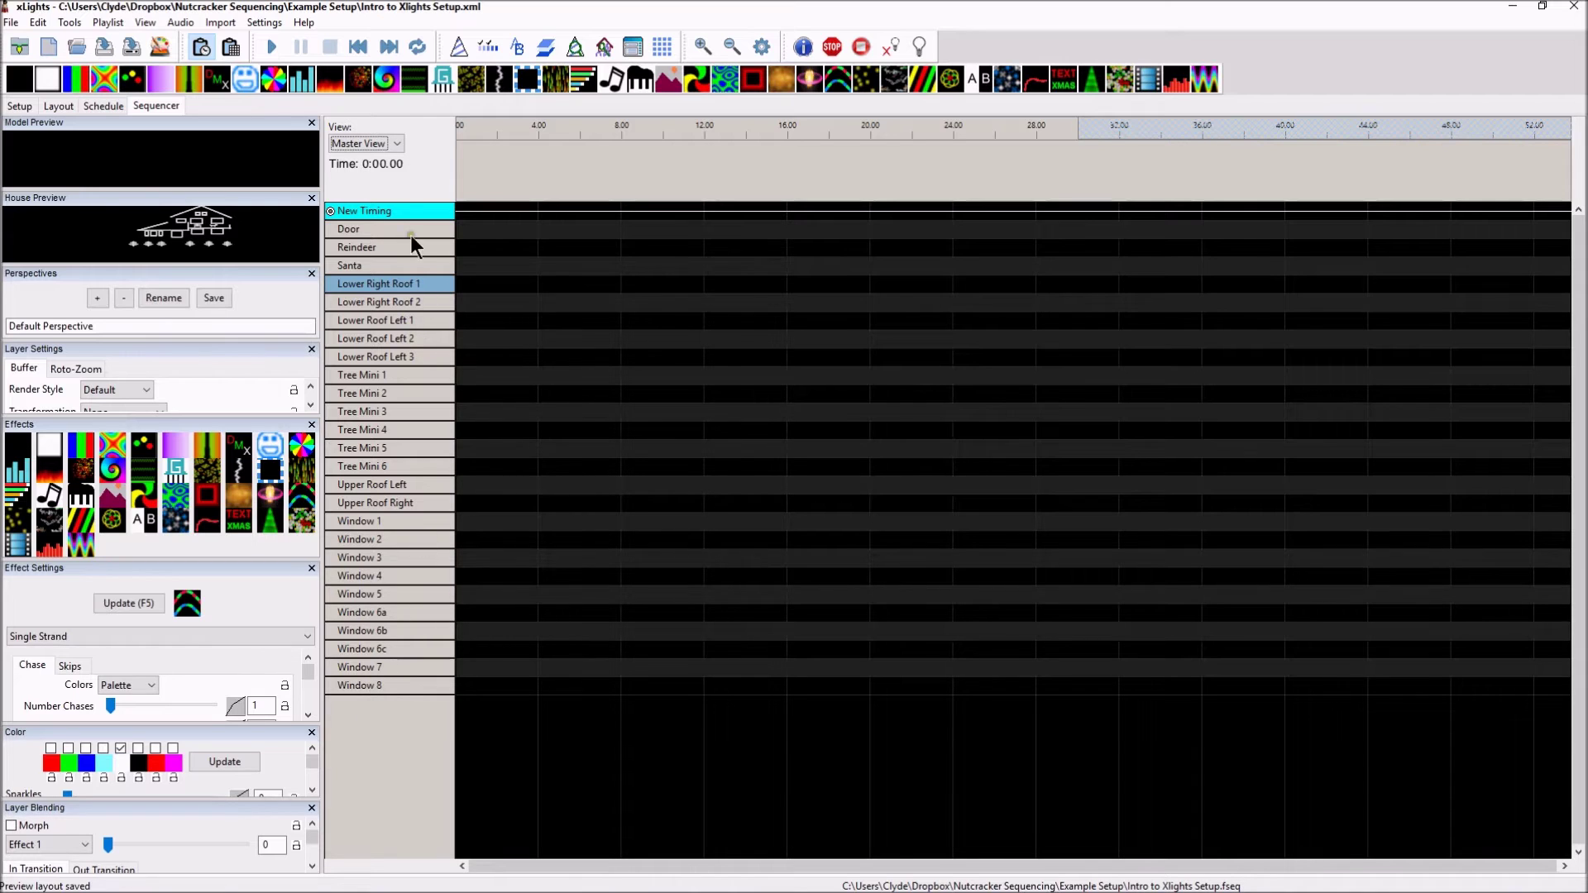
Sort the Layout model list by Start Chan ascending, so Upper Roof Right on channels 1–3 is first
click(58, 106)
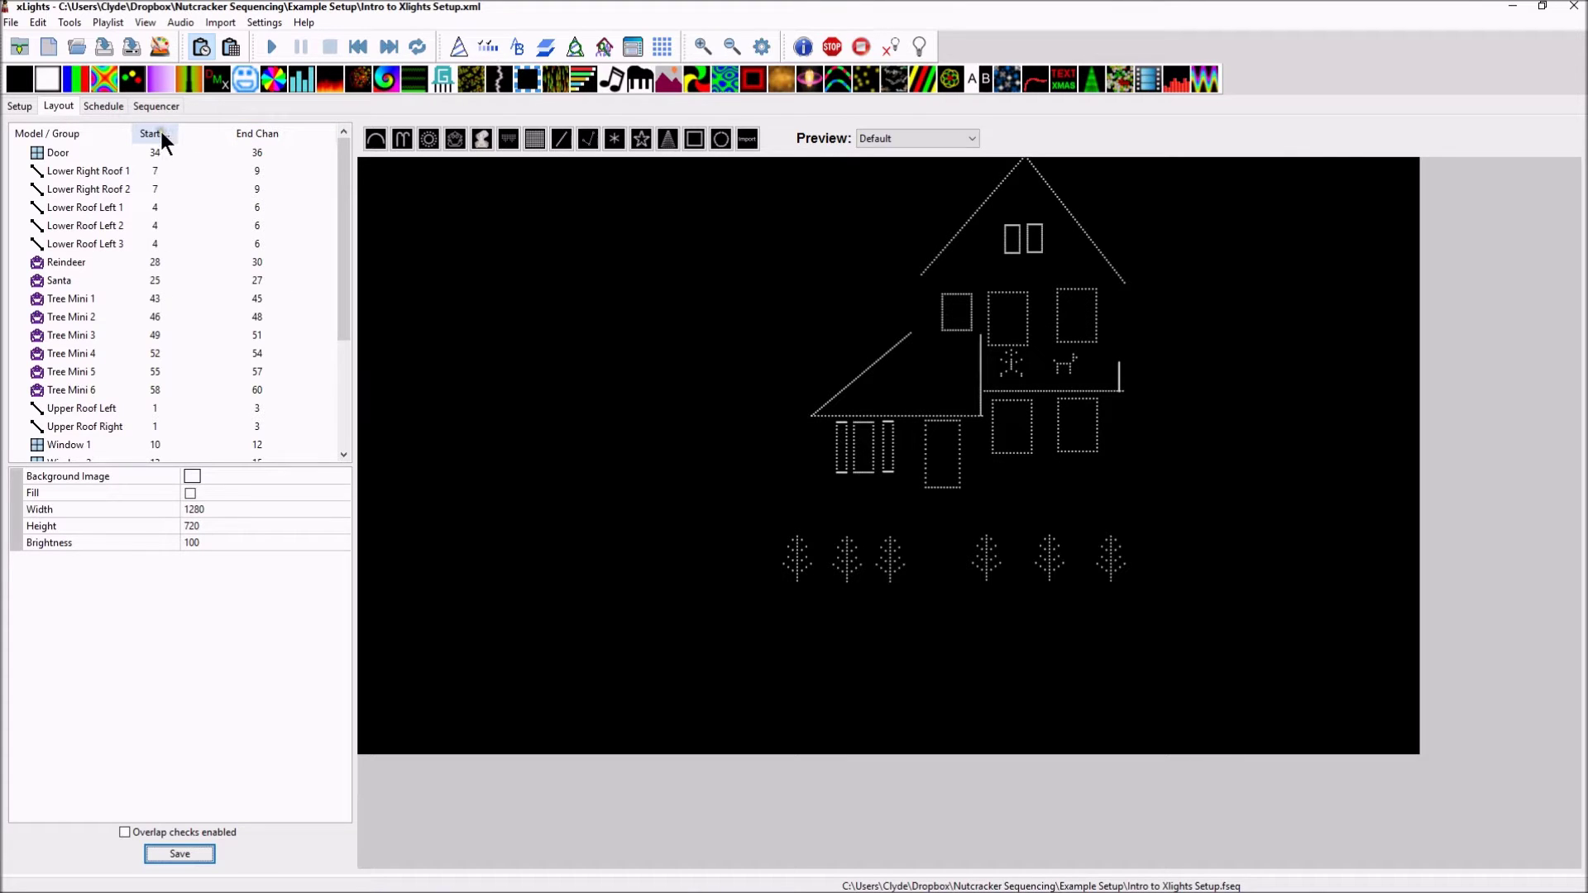
drag(176, 133, 229, 132)
click(185, 132)
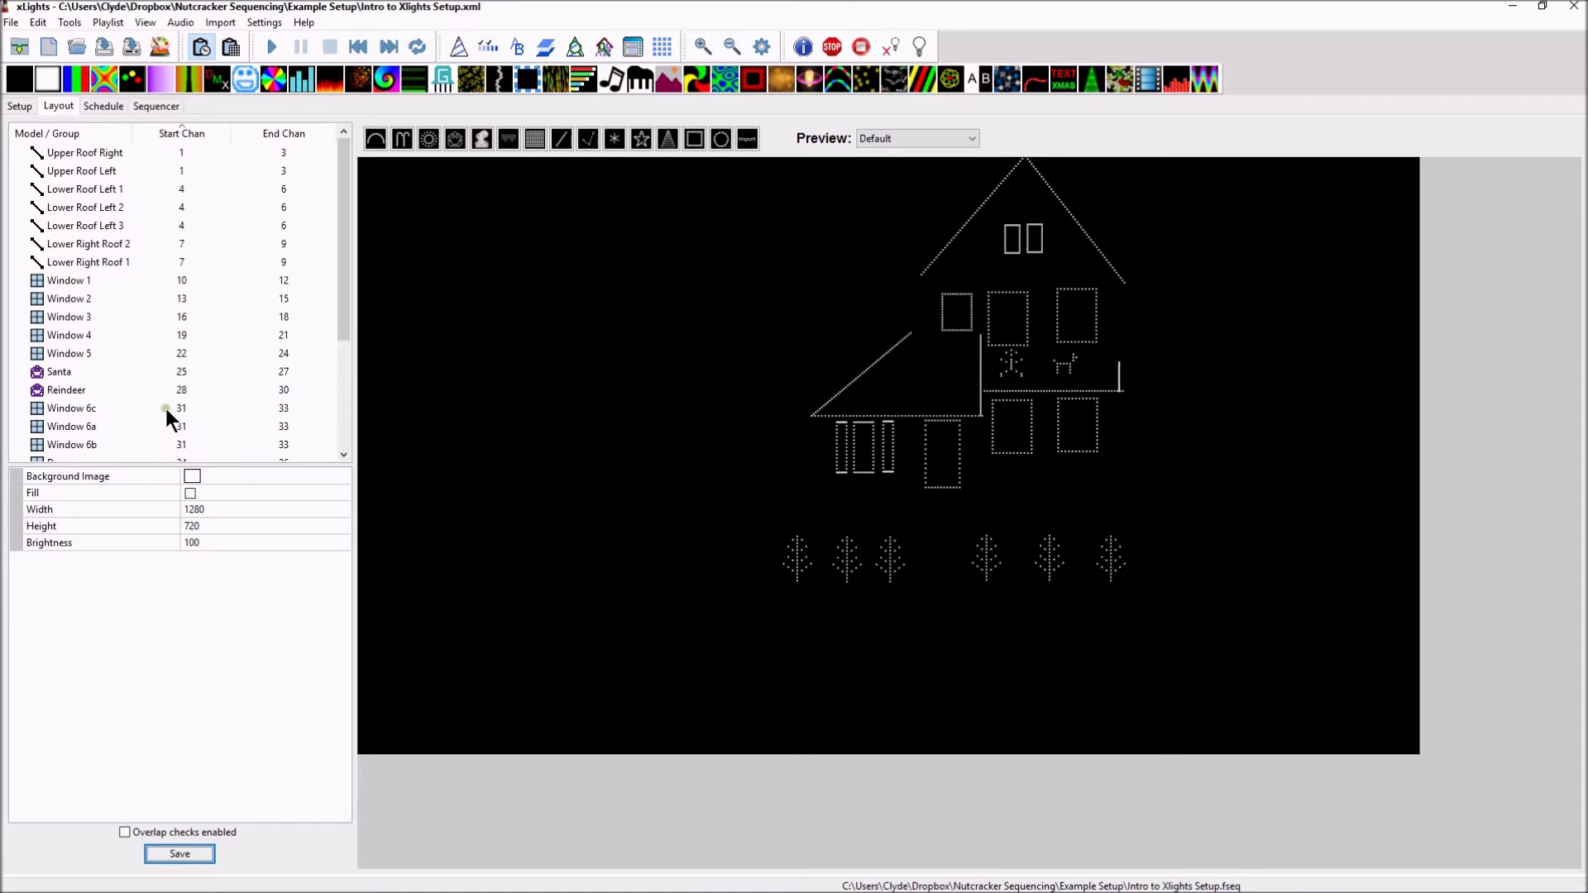
click(171, 130)
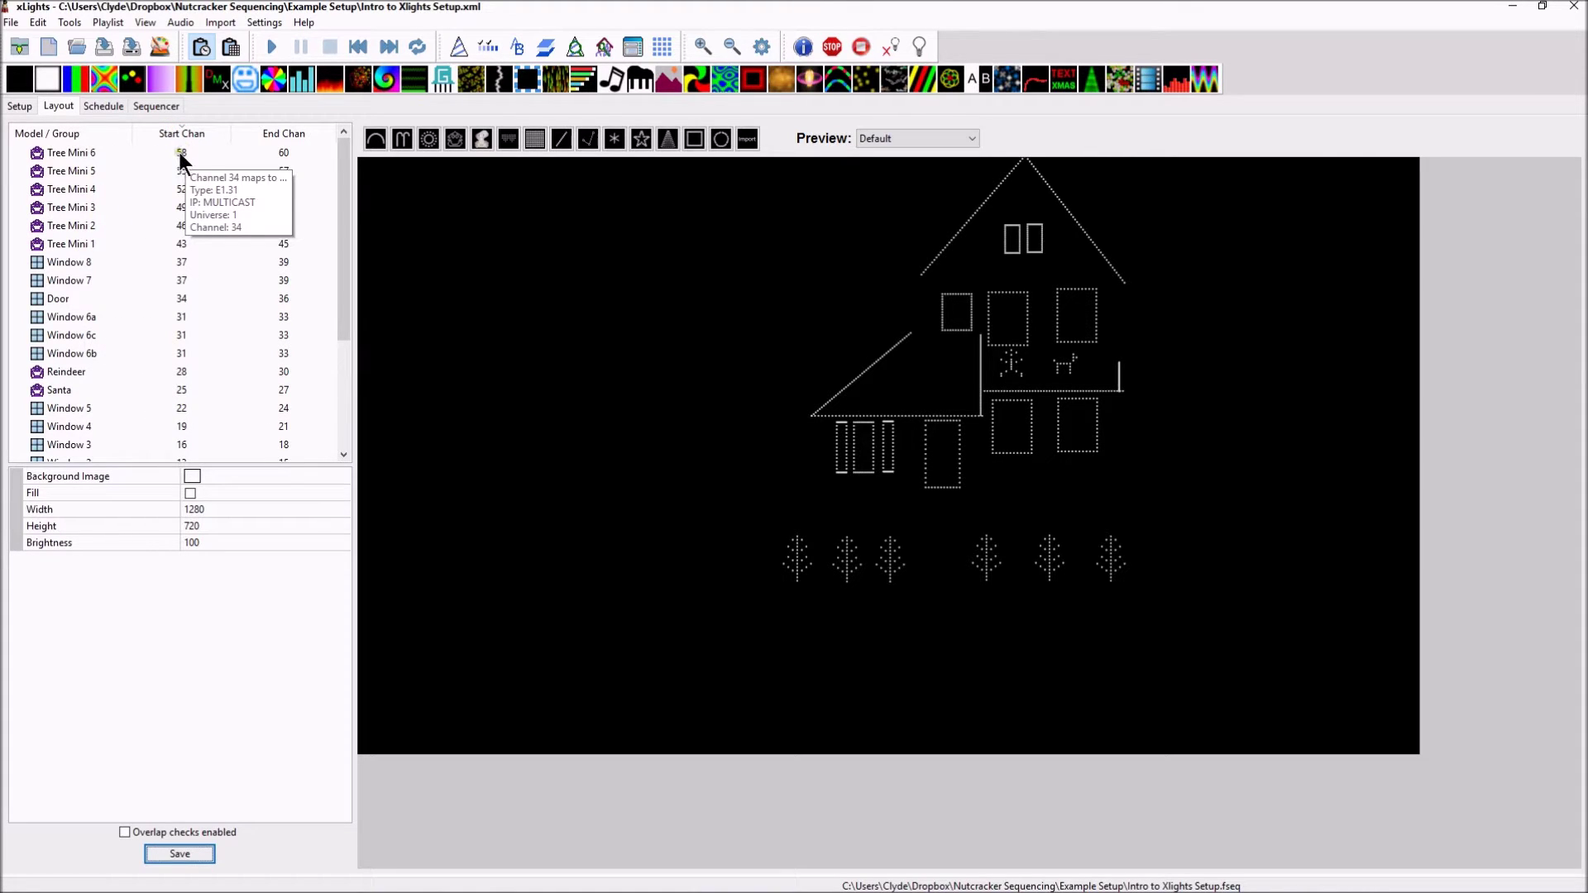
click(172, 129)
scroll(166, 265, up, 3)
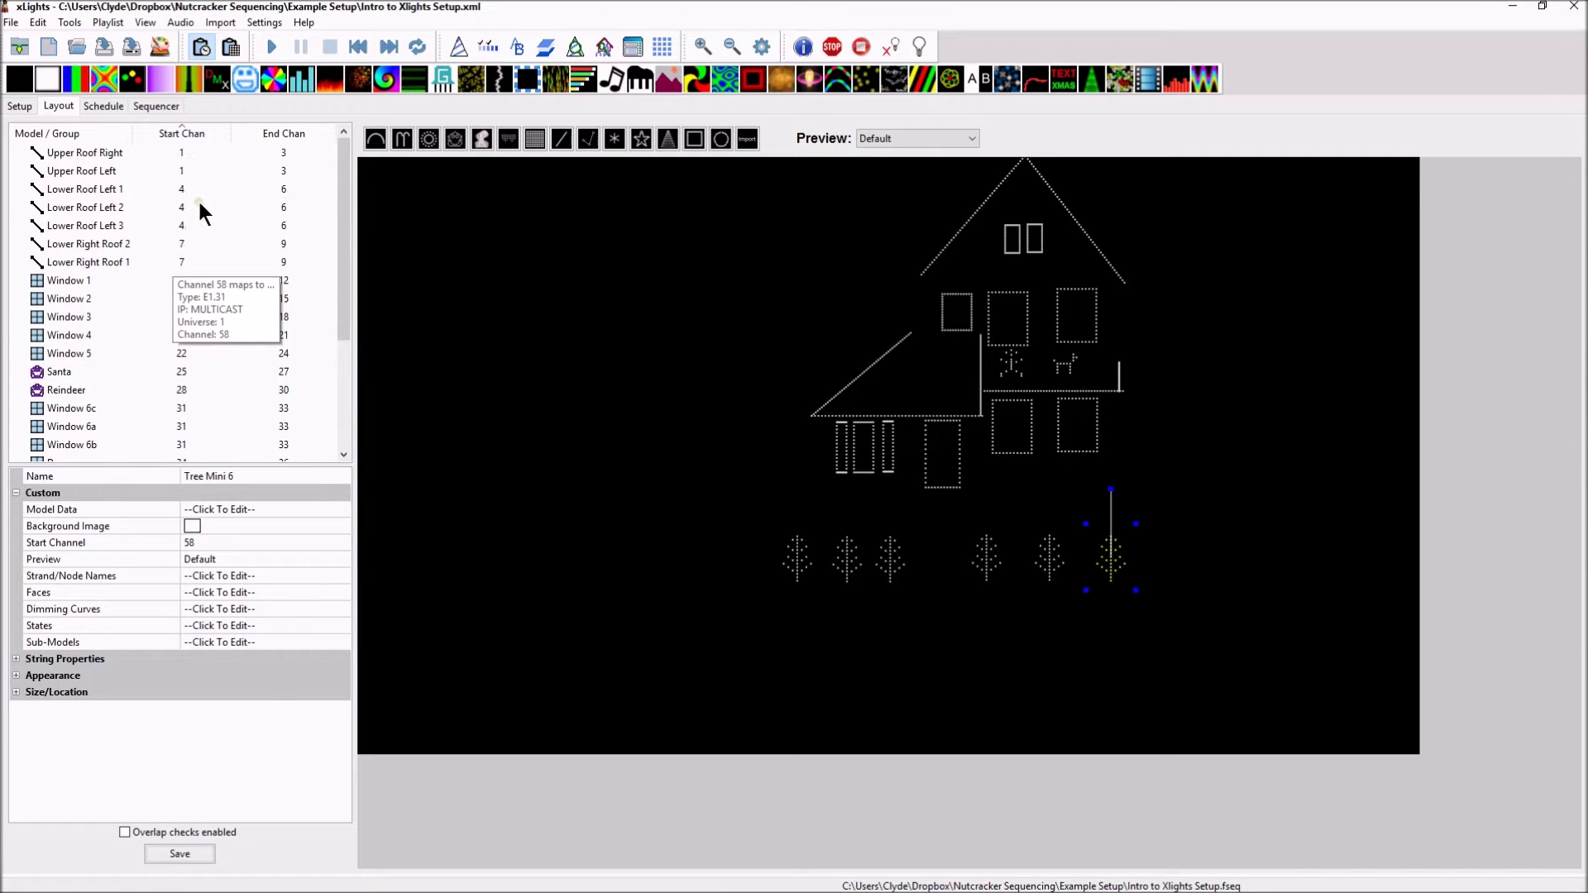
right_click(92, 155)
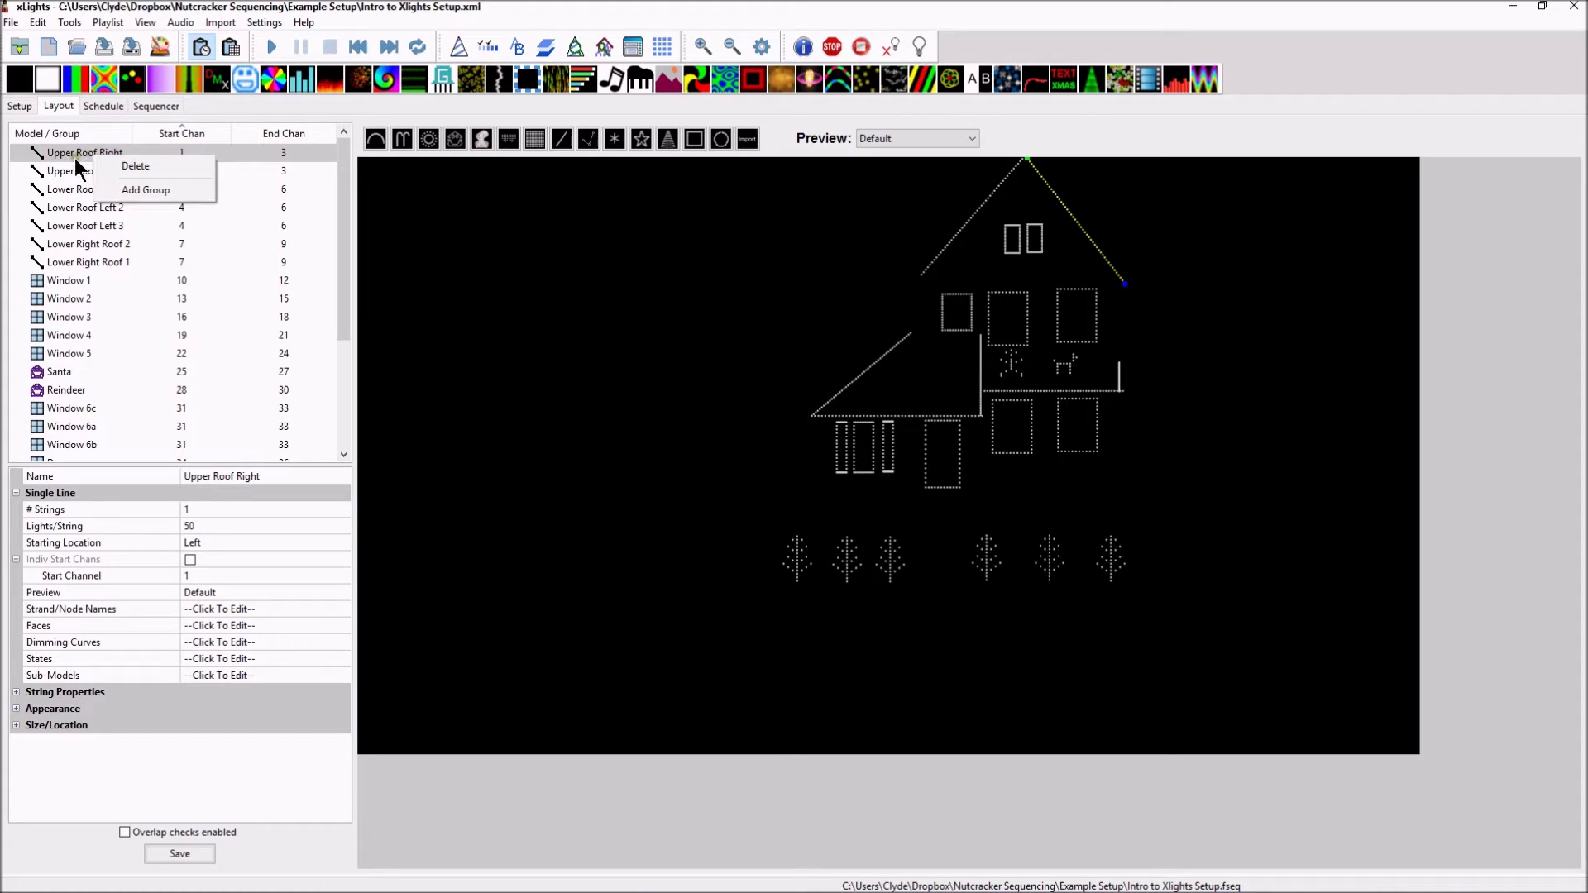
Create a new model group named Windows
click(127, 190)
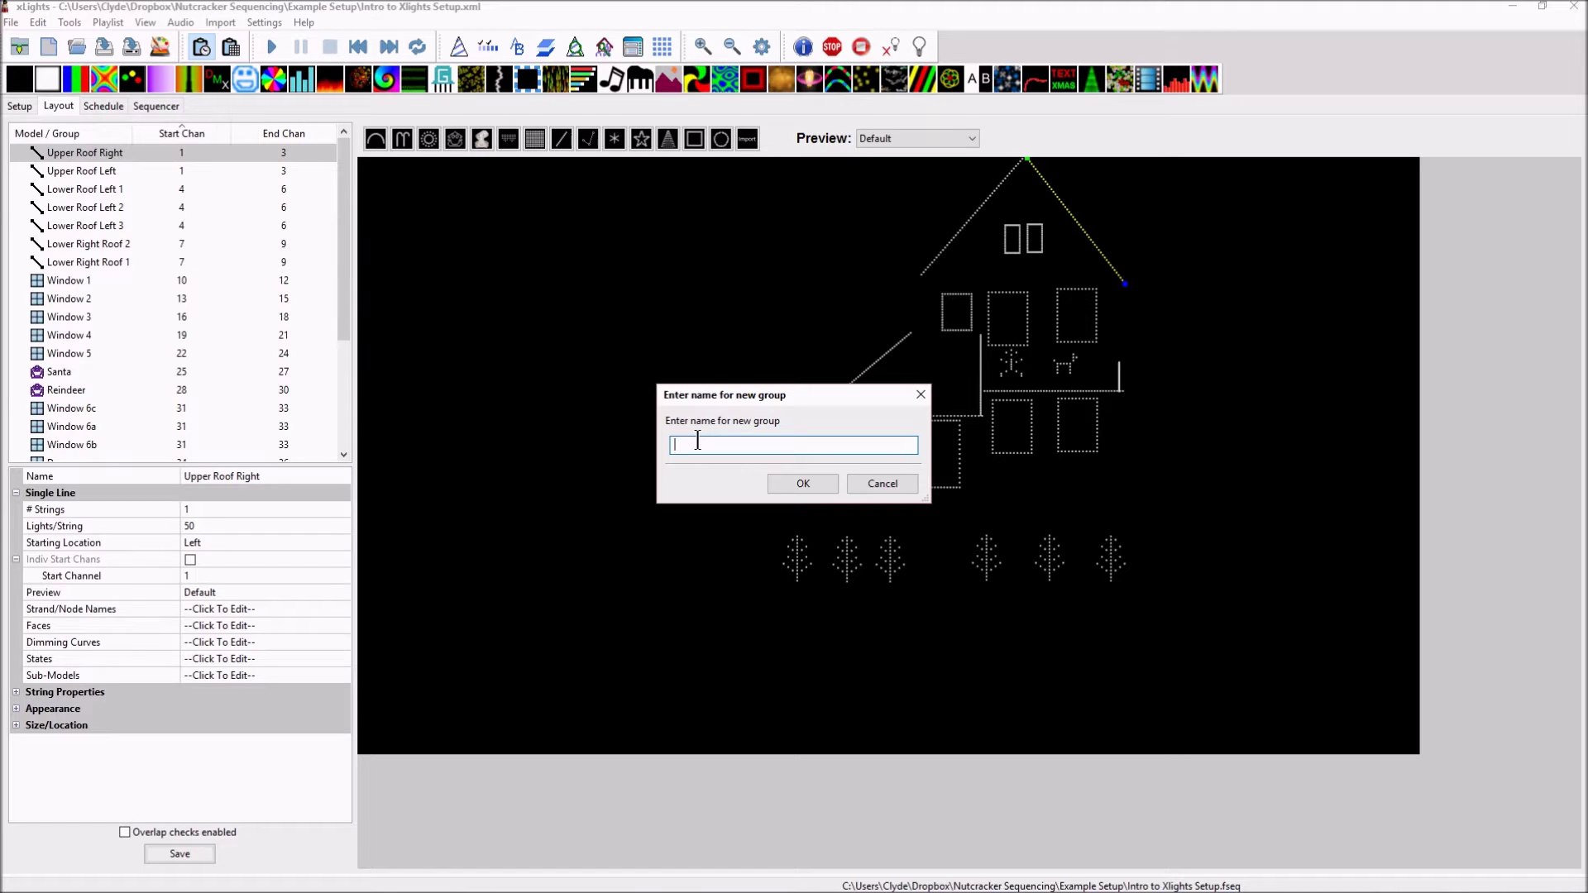
text(Windows)
key(Return)
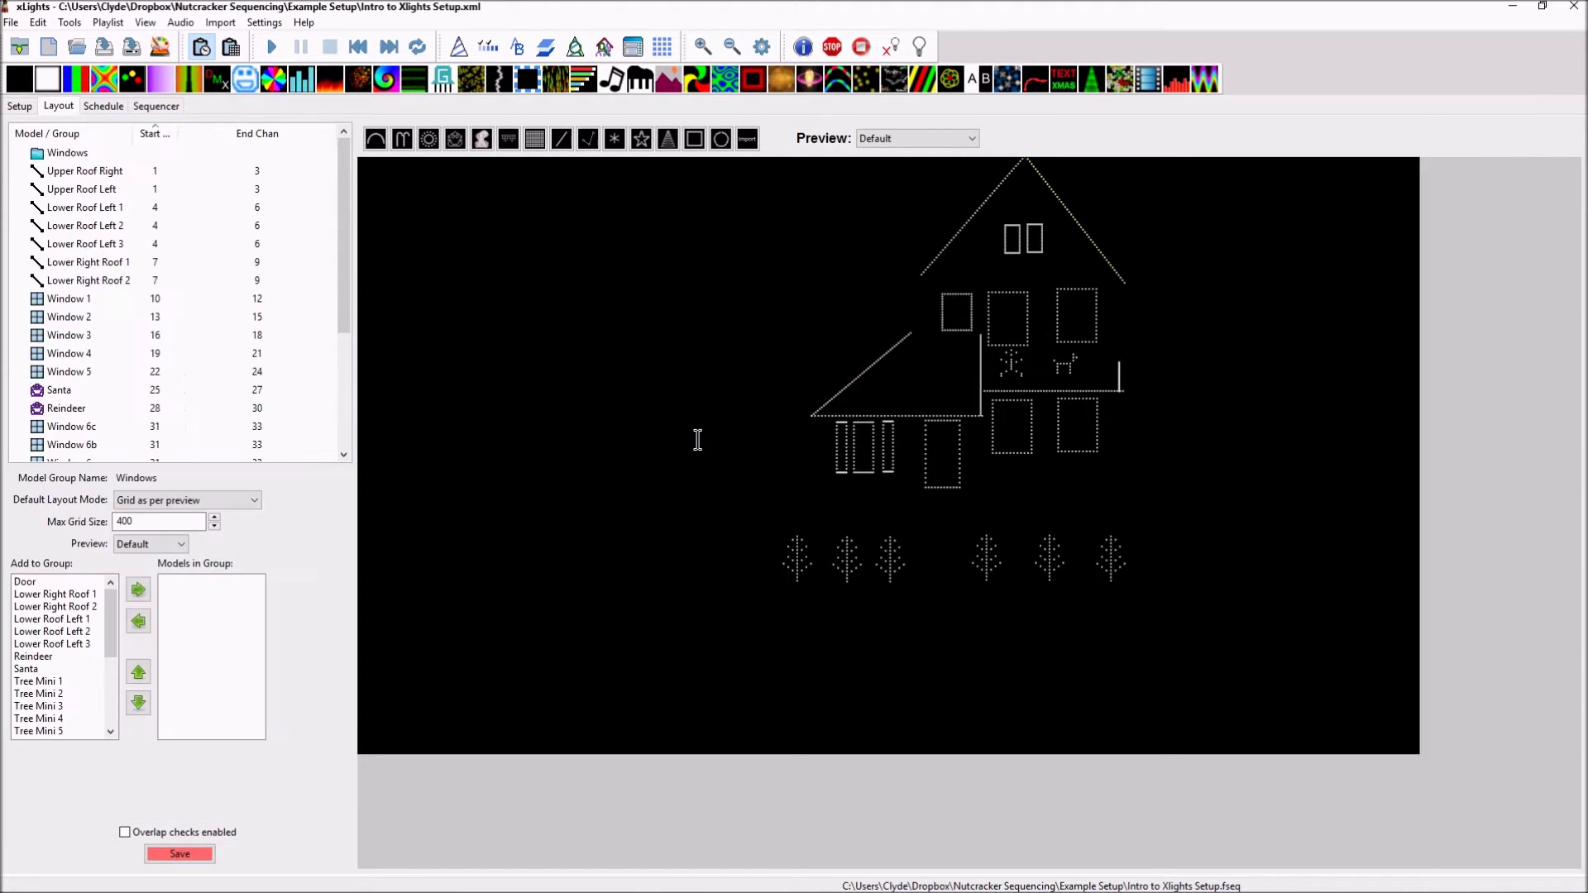
click(73, 150)
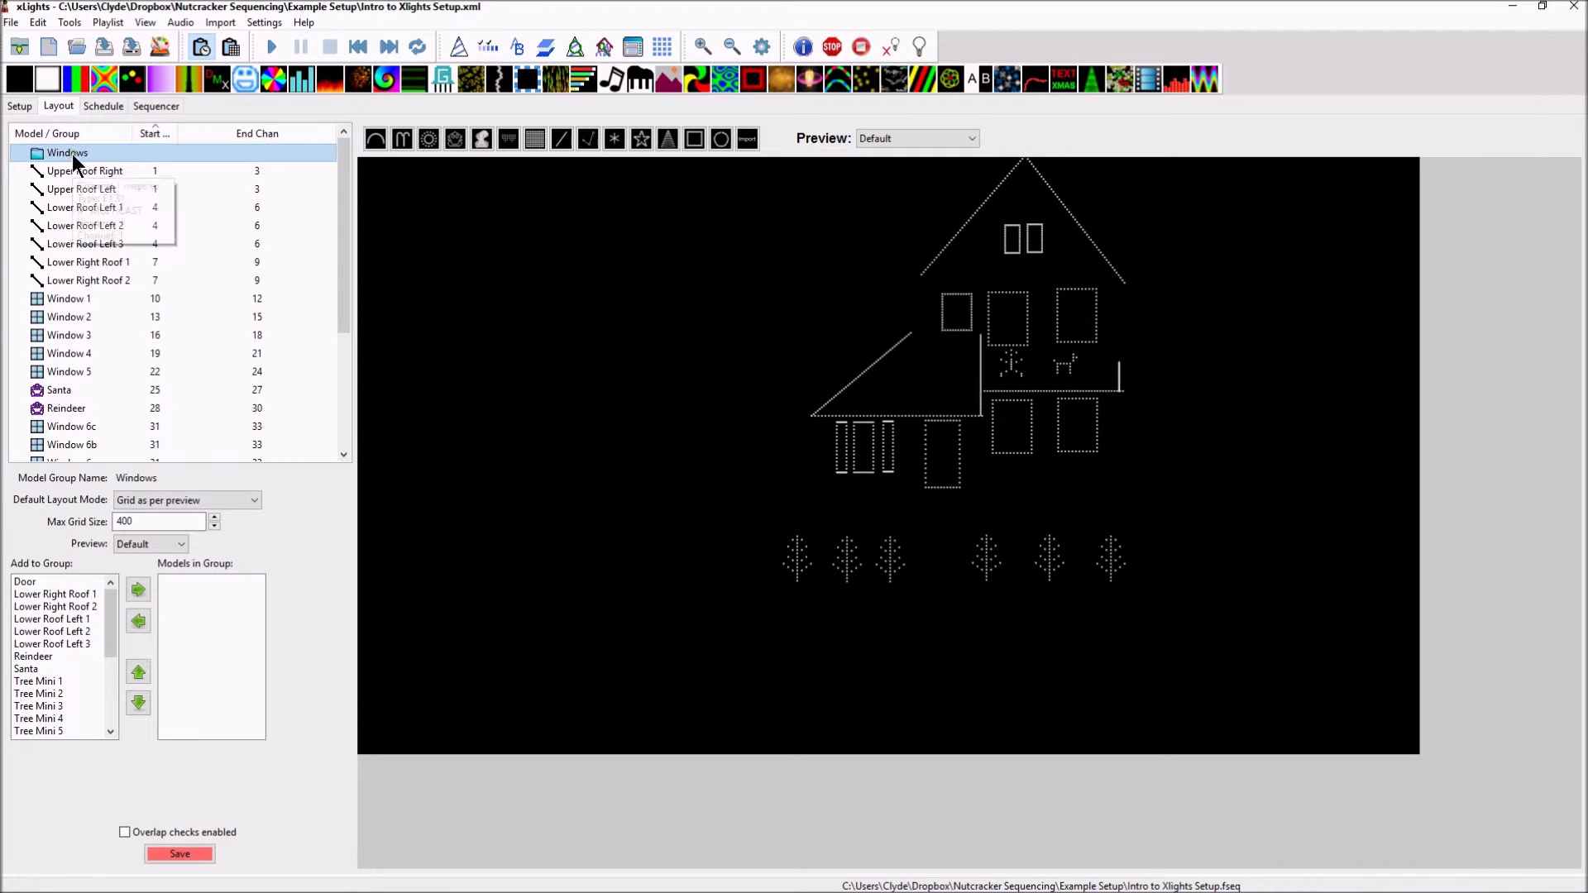
click(71, 297)
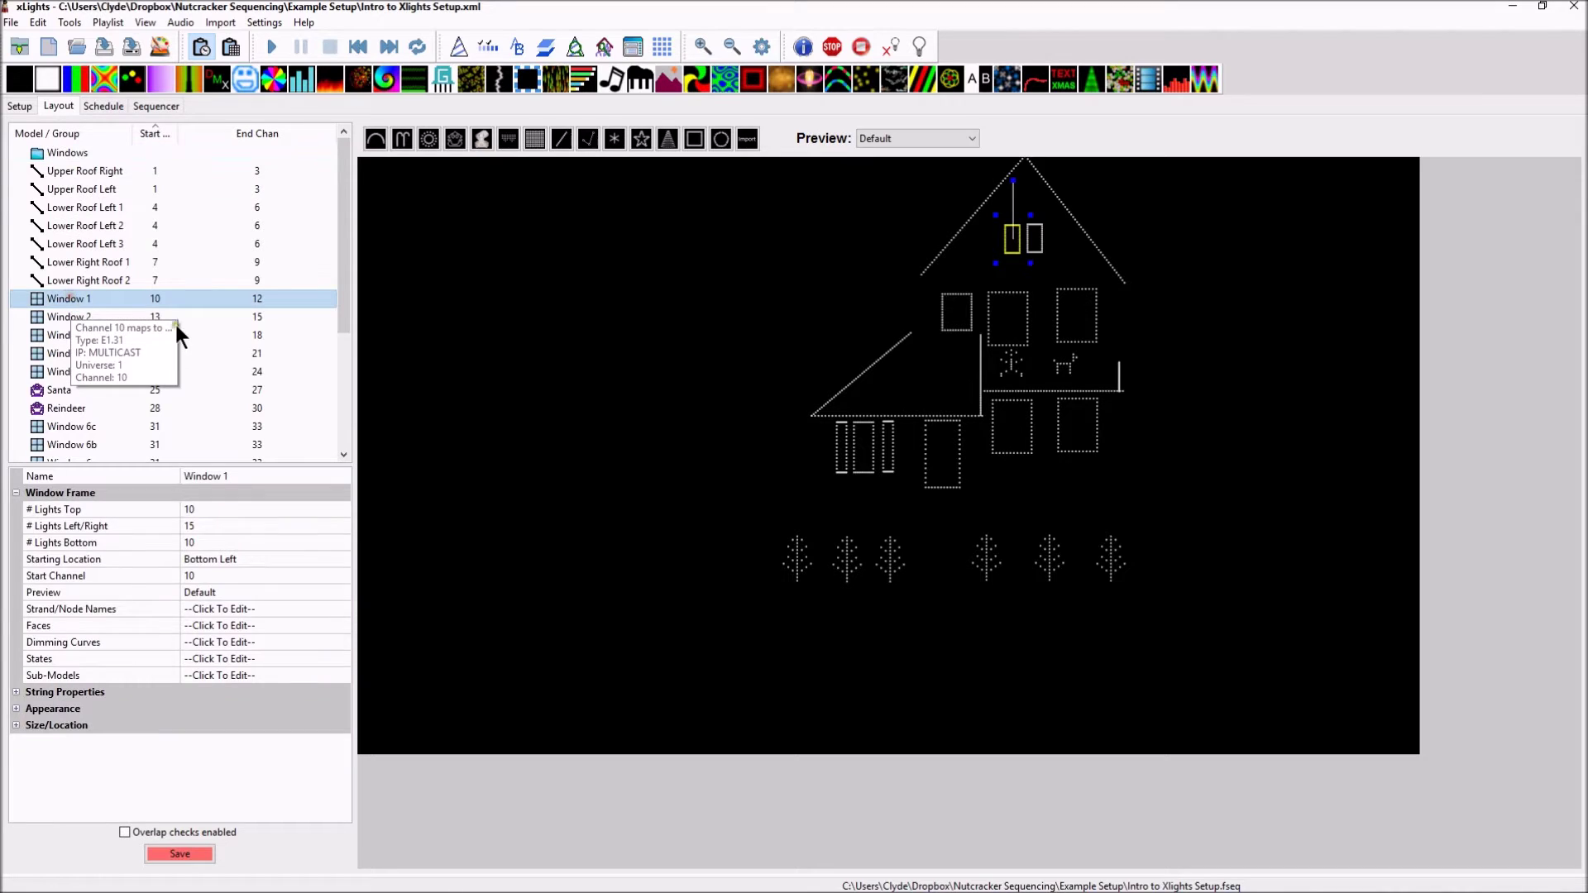
click(41, 153)
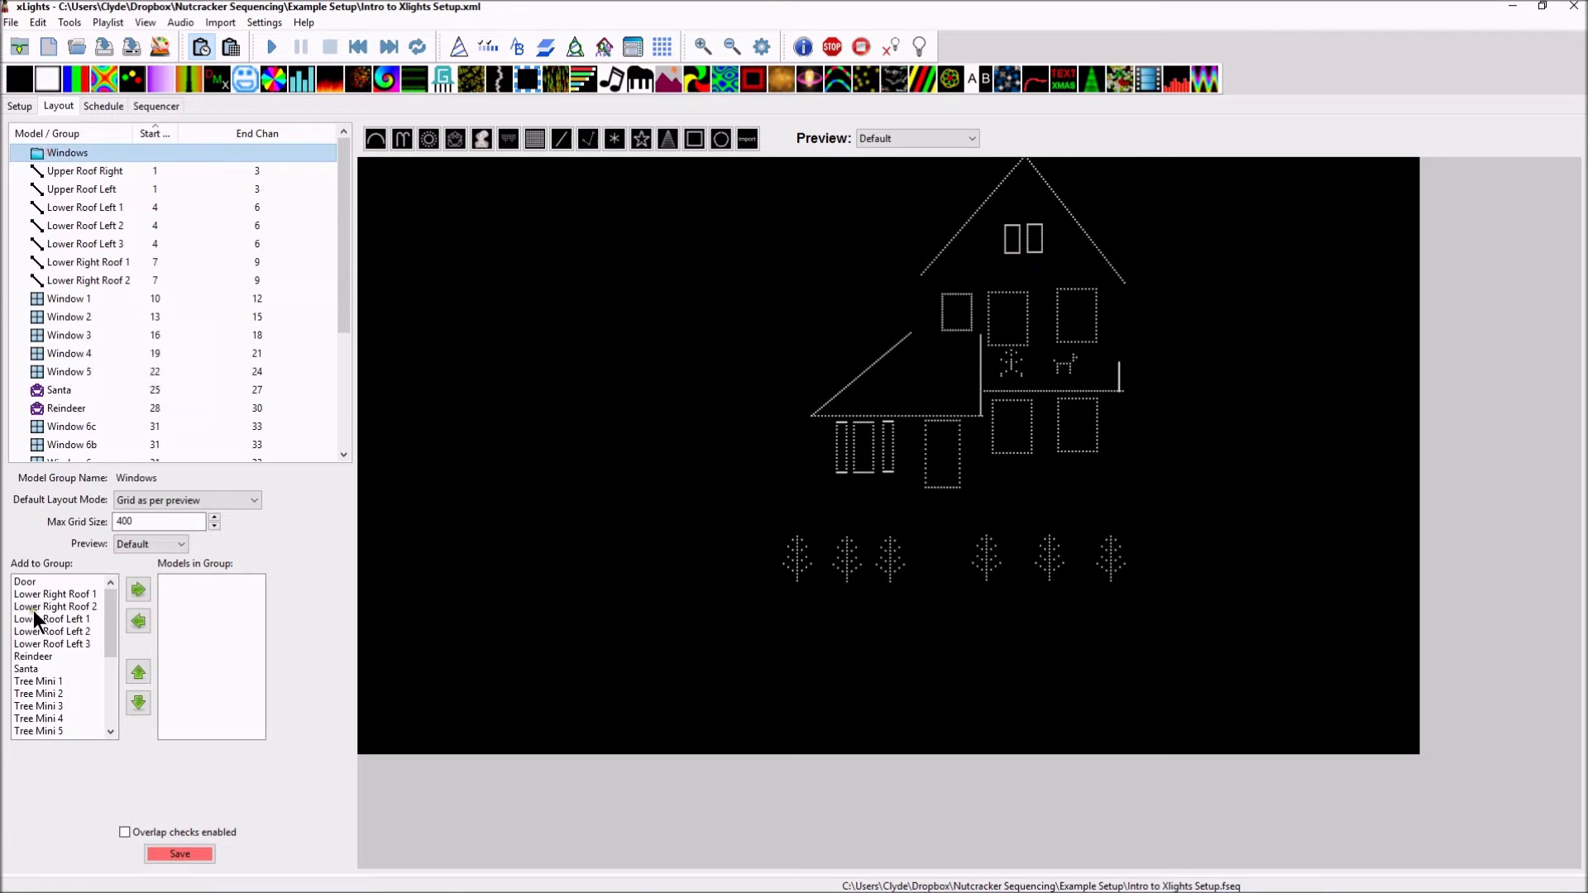
Add Window 1 through Window 8 to the Windows group and save the layout
scroll(59, 653, down, 4)
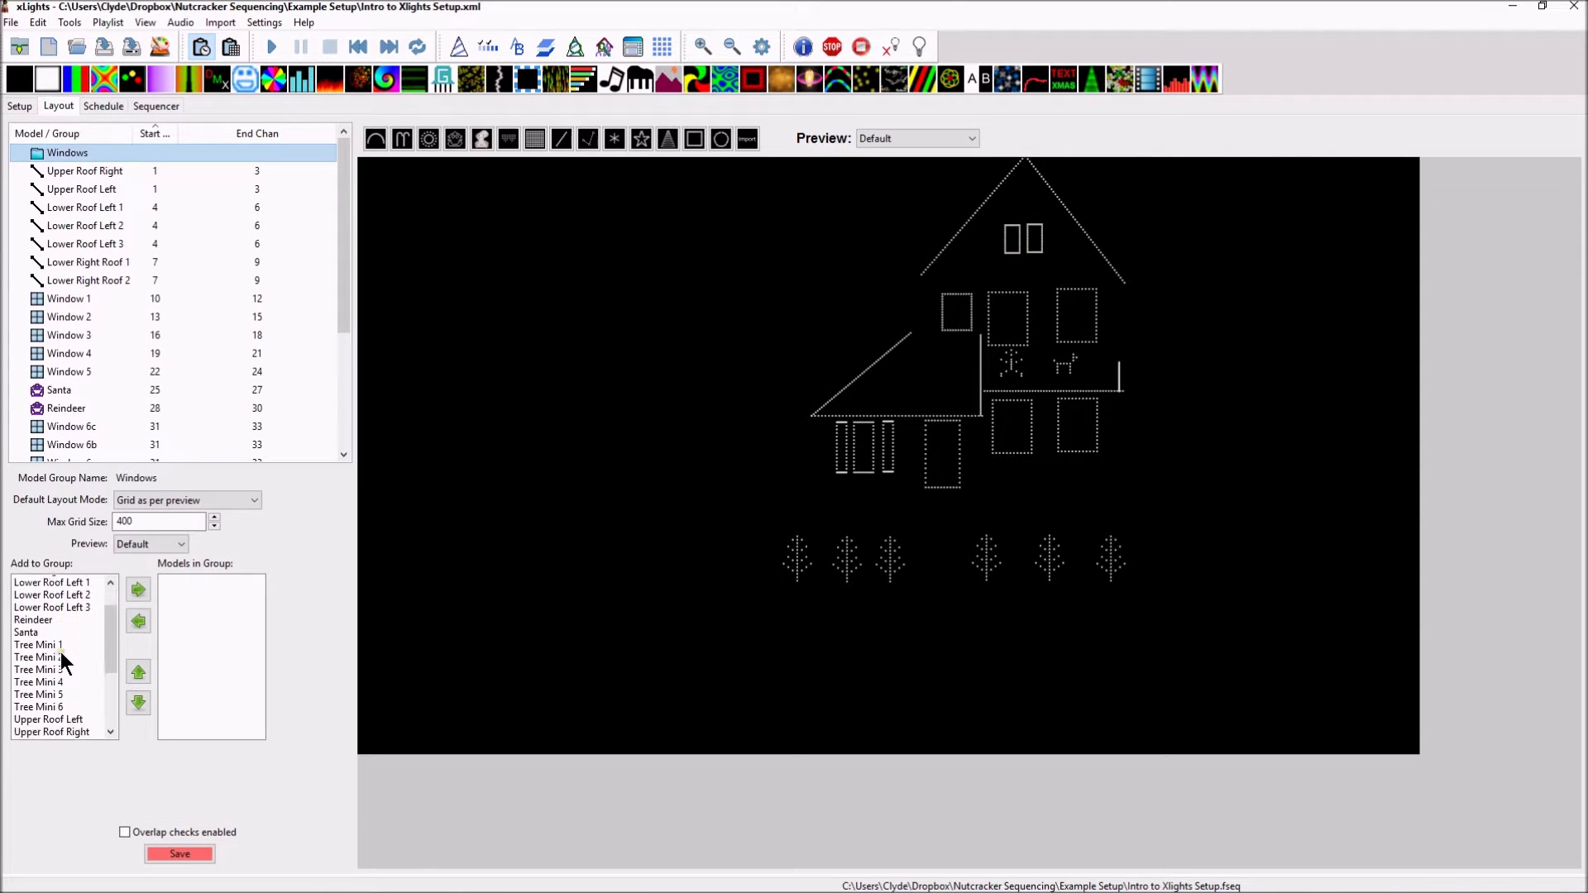
click(54, 633)
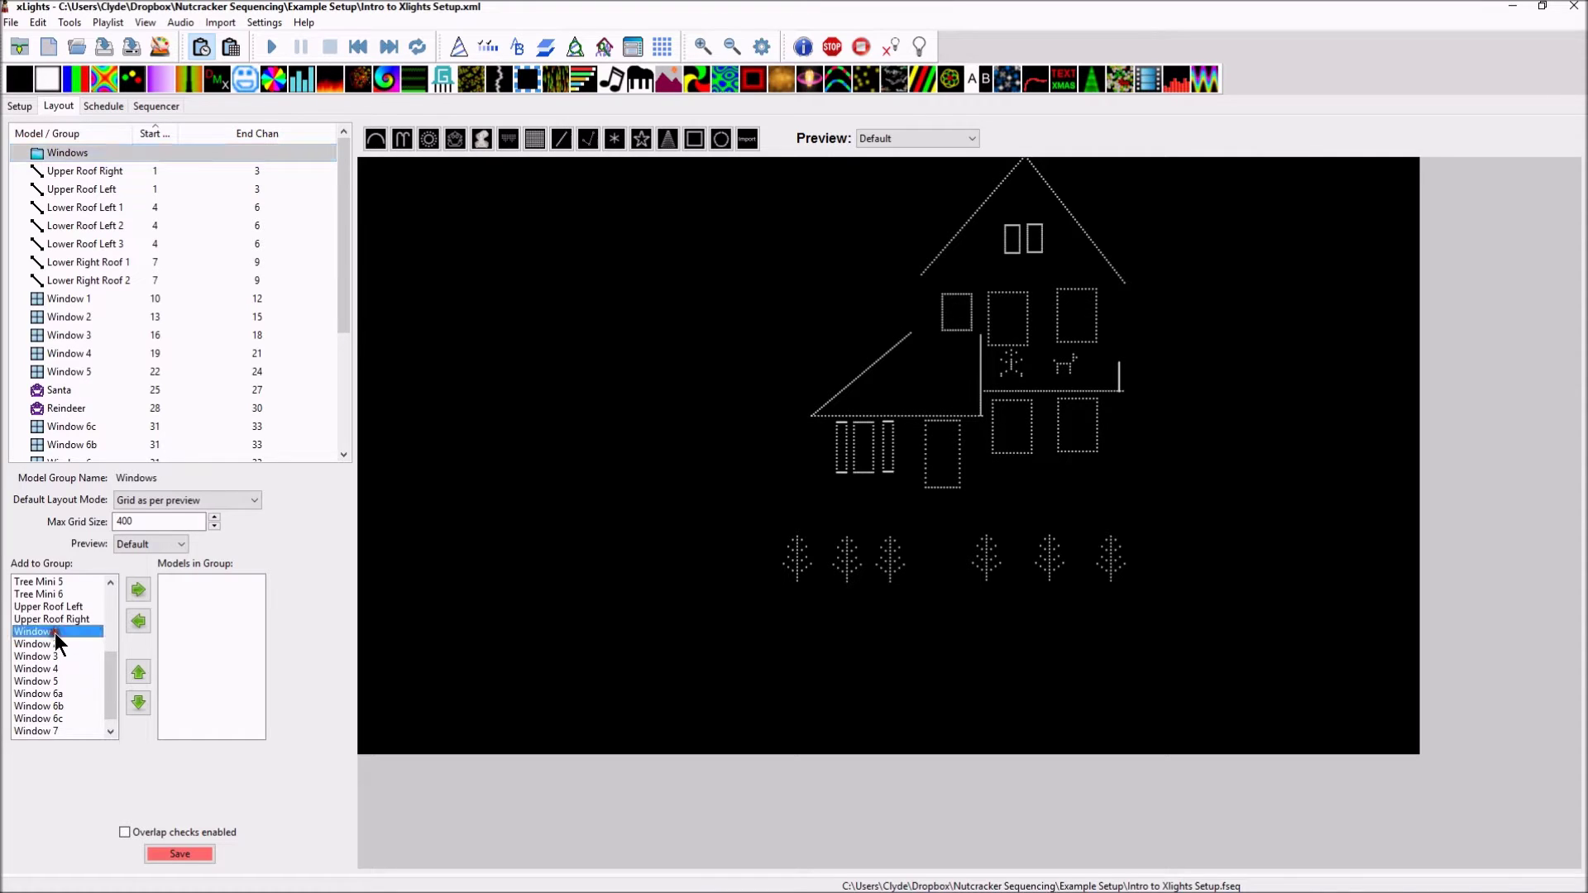
click(137, 589)
click(137, 590)
click(137, 589)
click(137, 590)
click(137, 589)
click(137, 590)
click(138, 590)
click(137, 590)
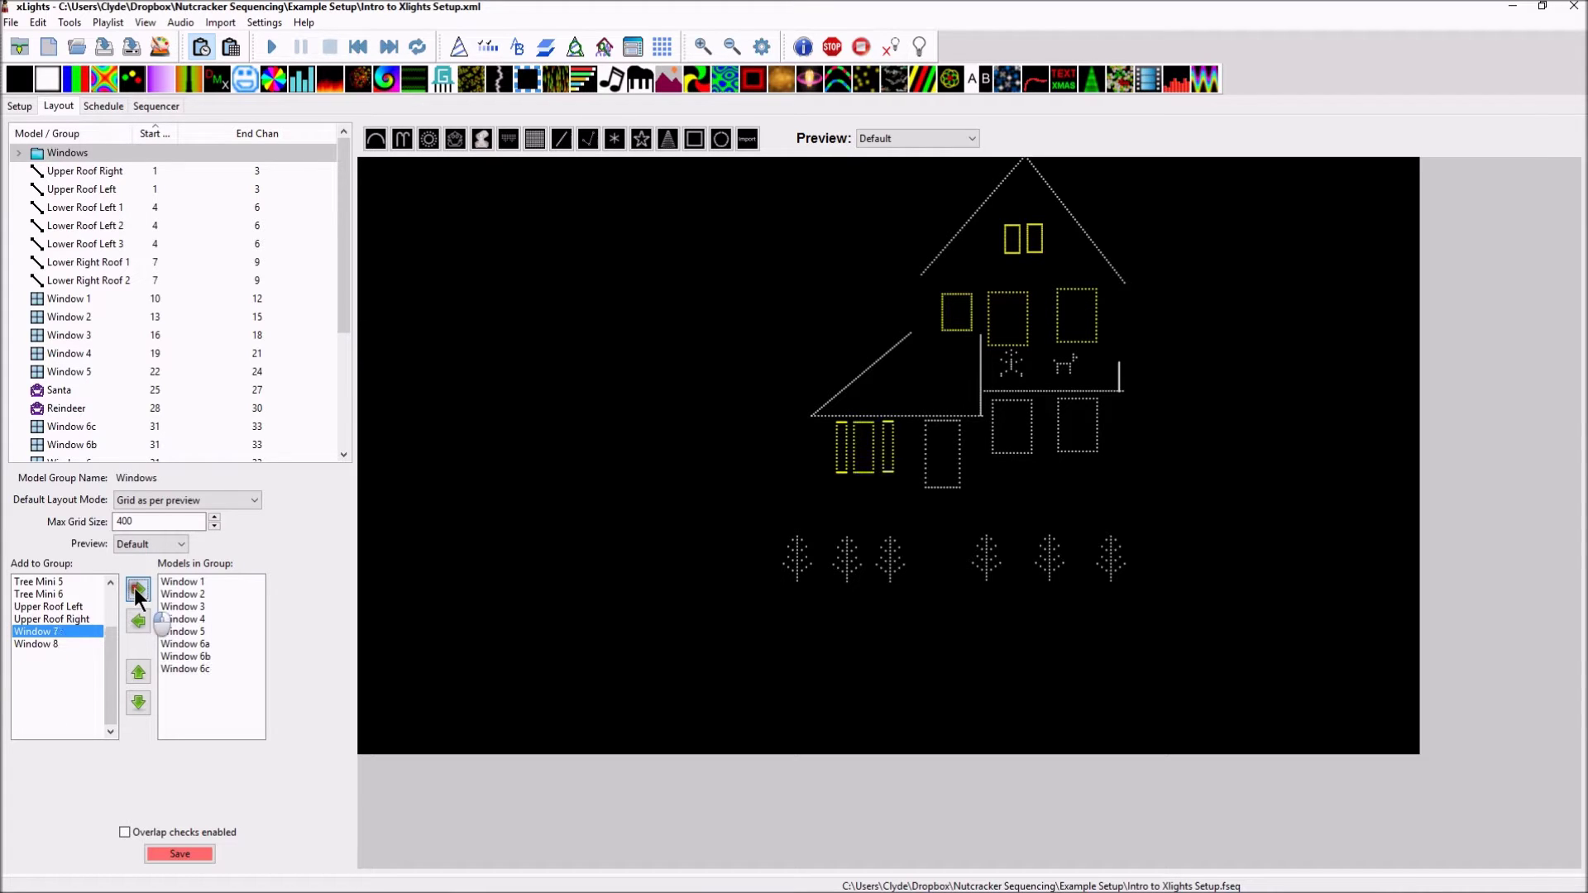
click(138, 590)
click(138, 590)
click(153, 858)
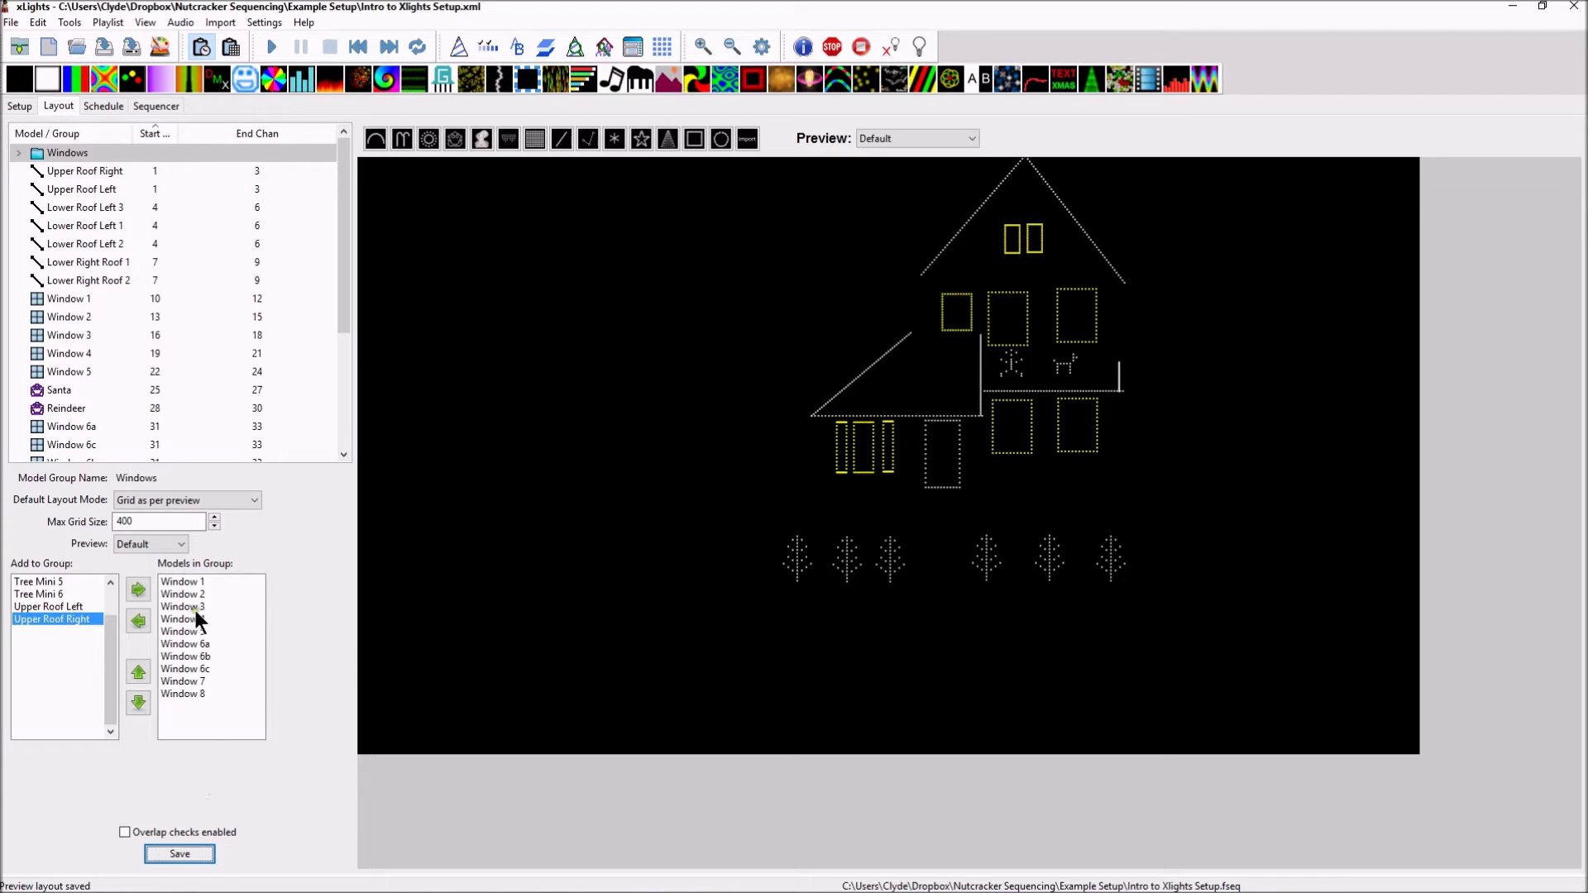
click(59, 151)
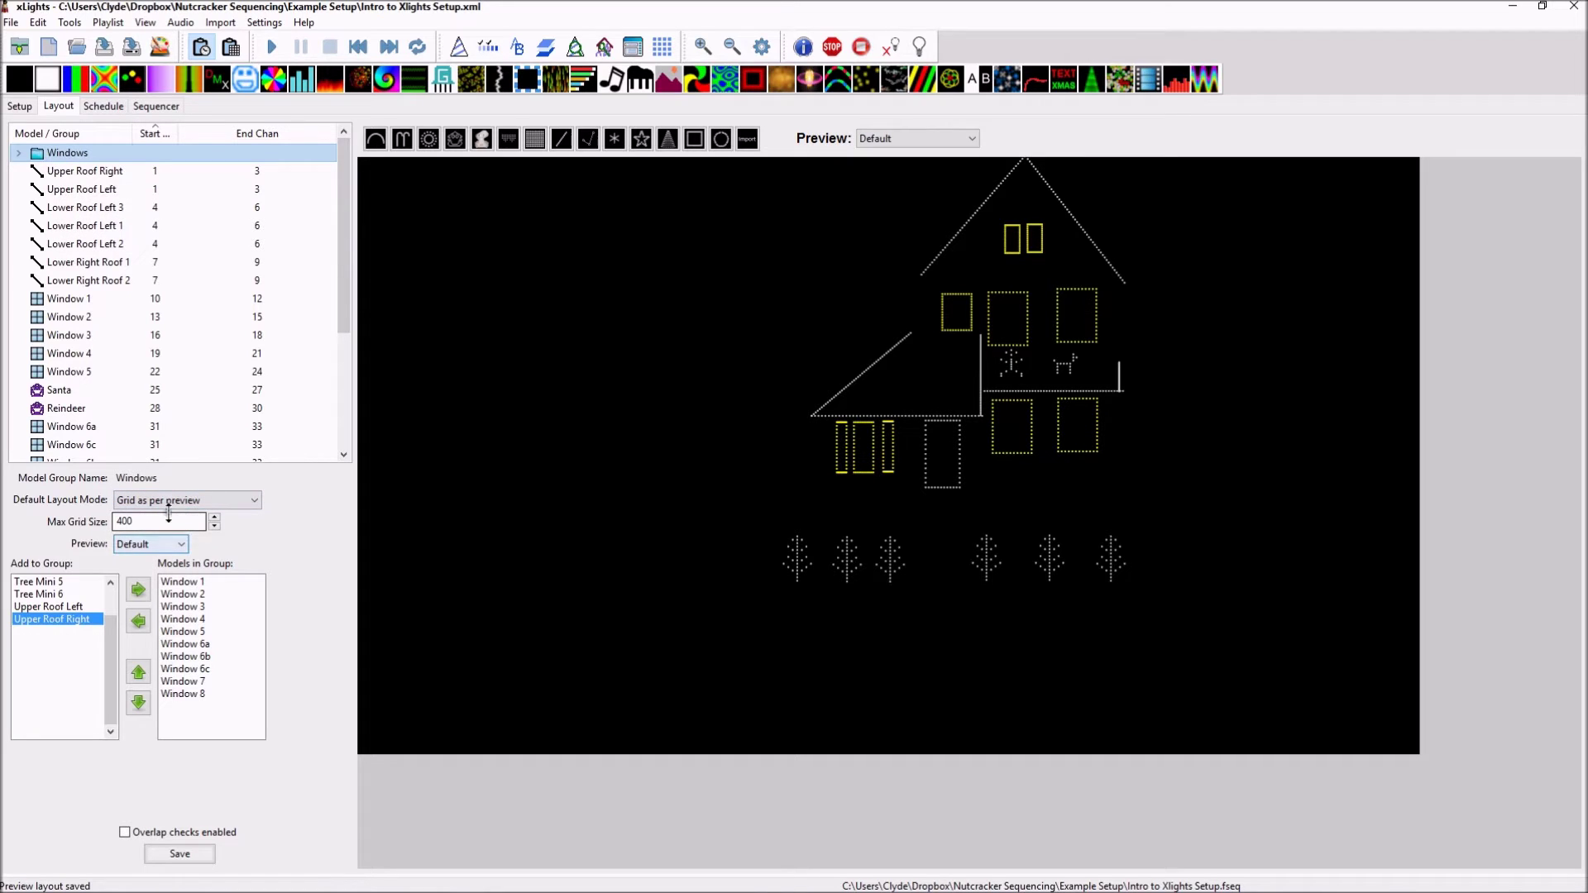
Create a new model group named Roof Lines
right_click(62, 151)
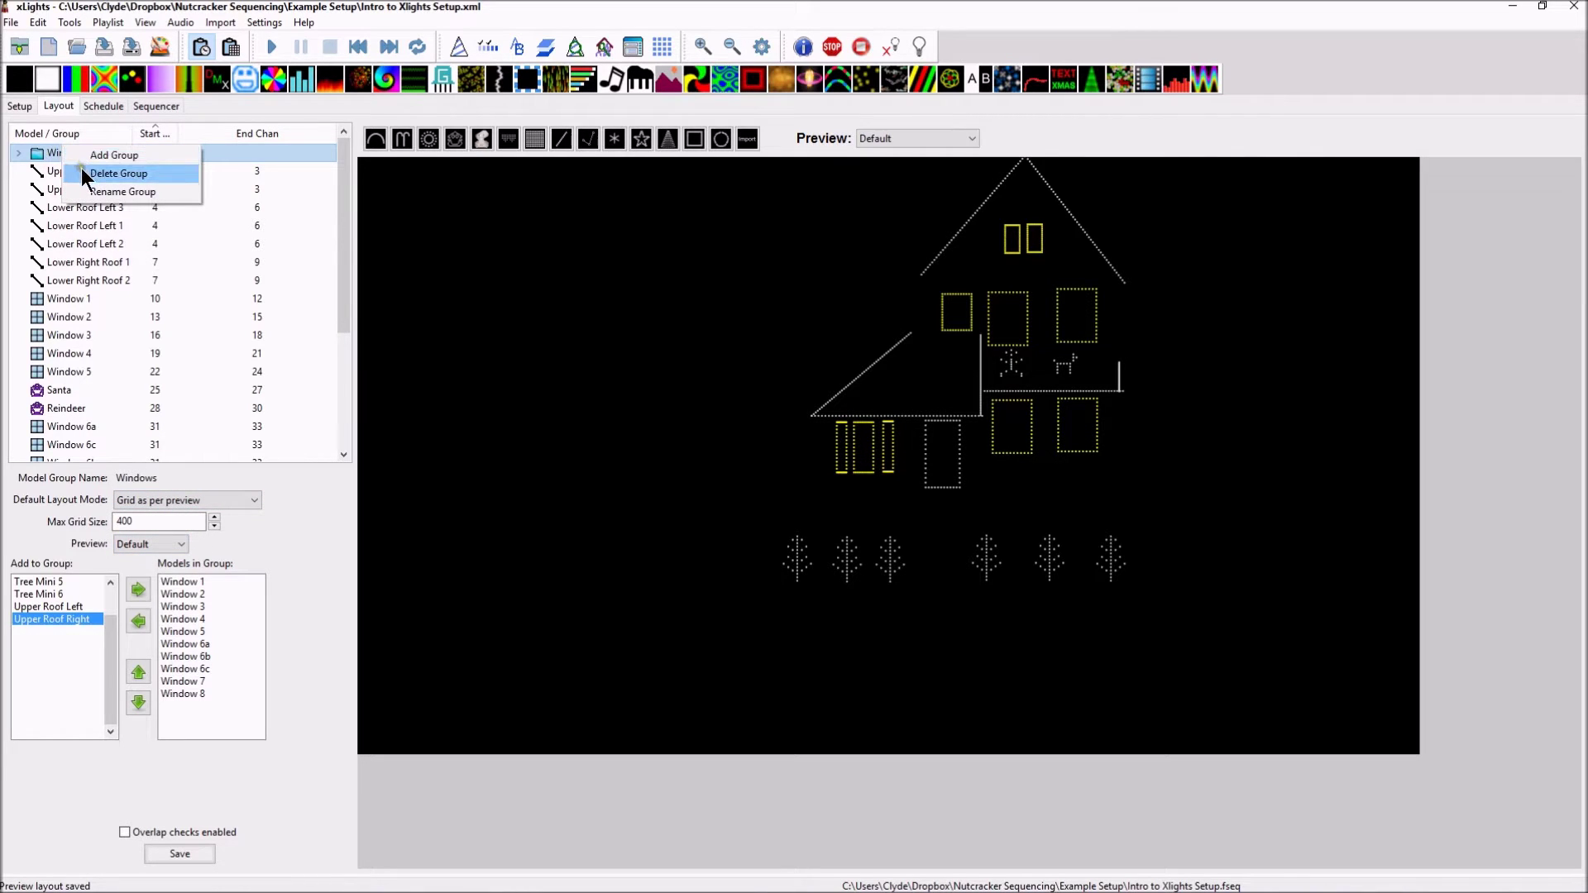
click(96, 152)
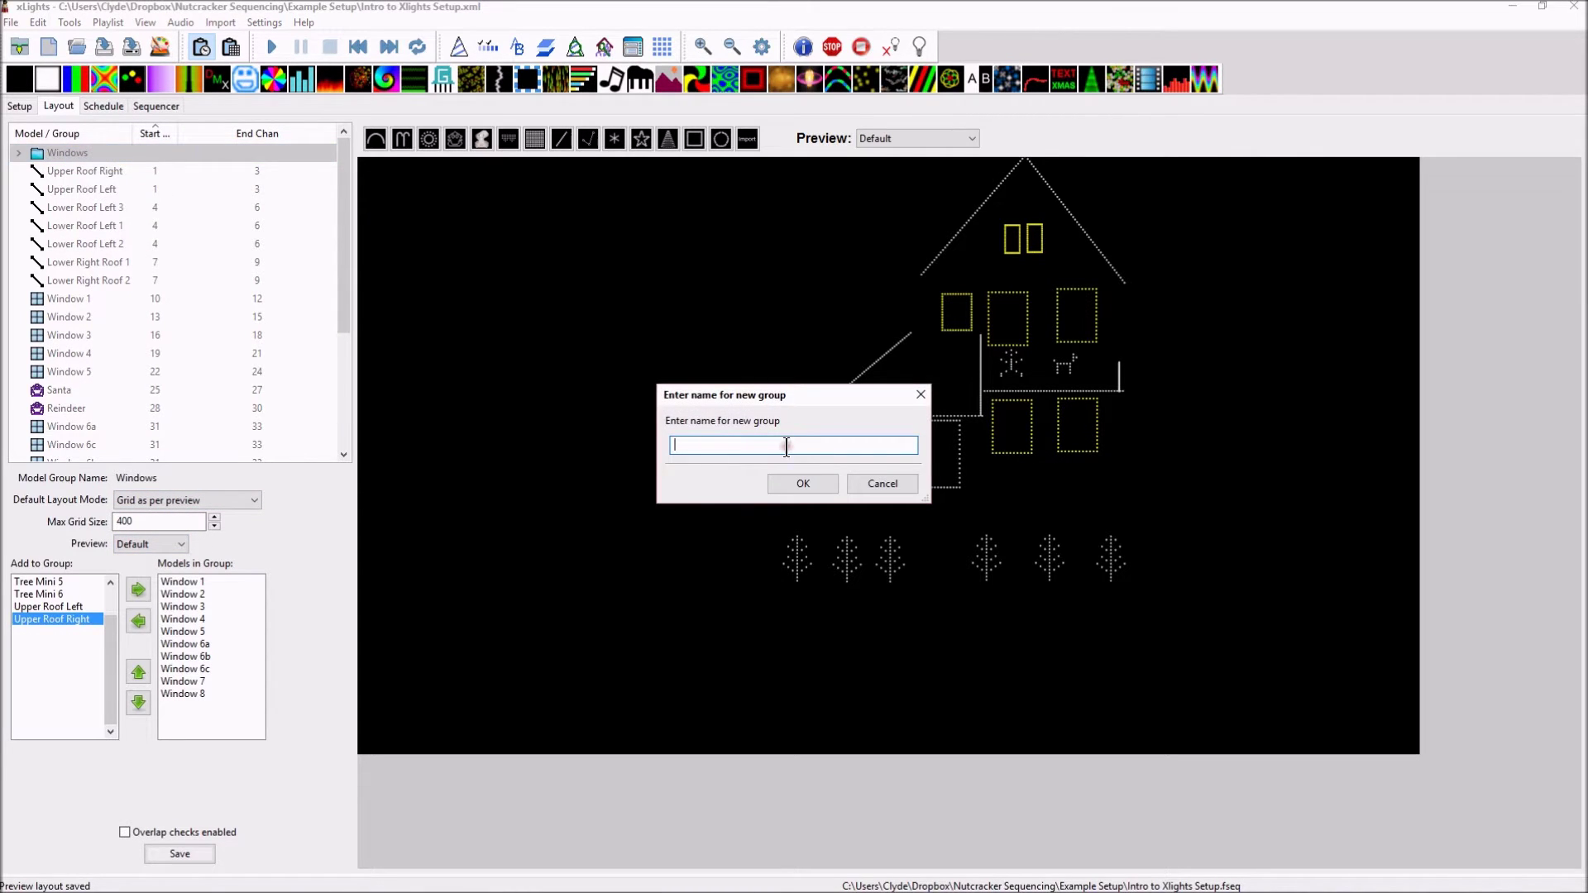
text(Roof Lines)
click(787, 480)
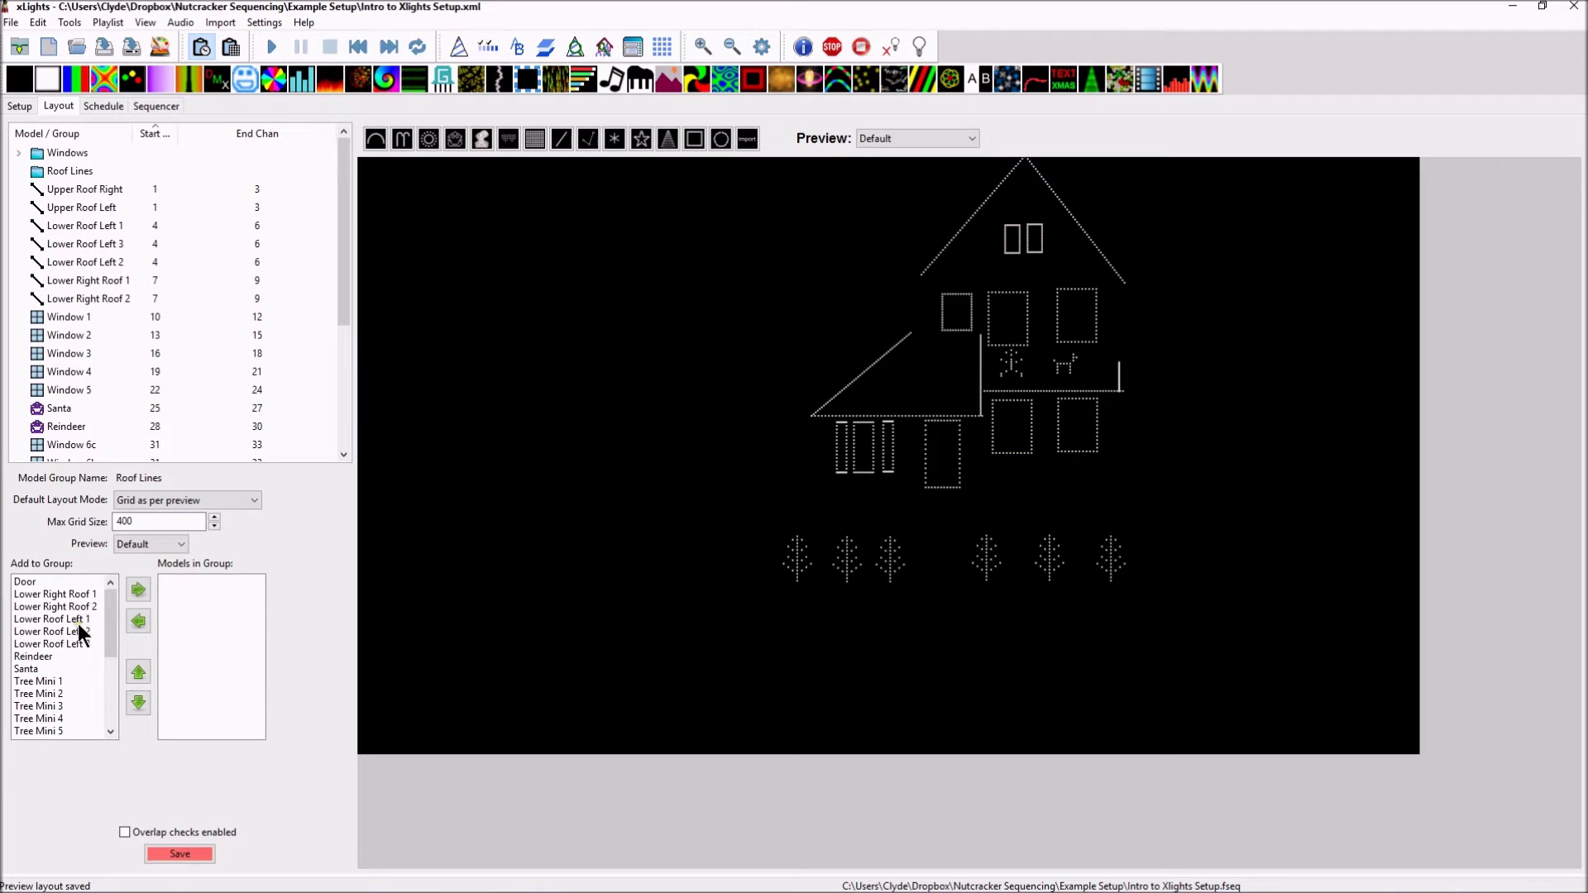
Add Lower Right Roof 1–2, Lower Roof Left 1–3 and both upper roofs to Roof Lines
click(29, 596)
click(137, 589)
click(137, 588)
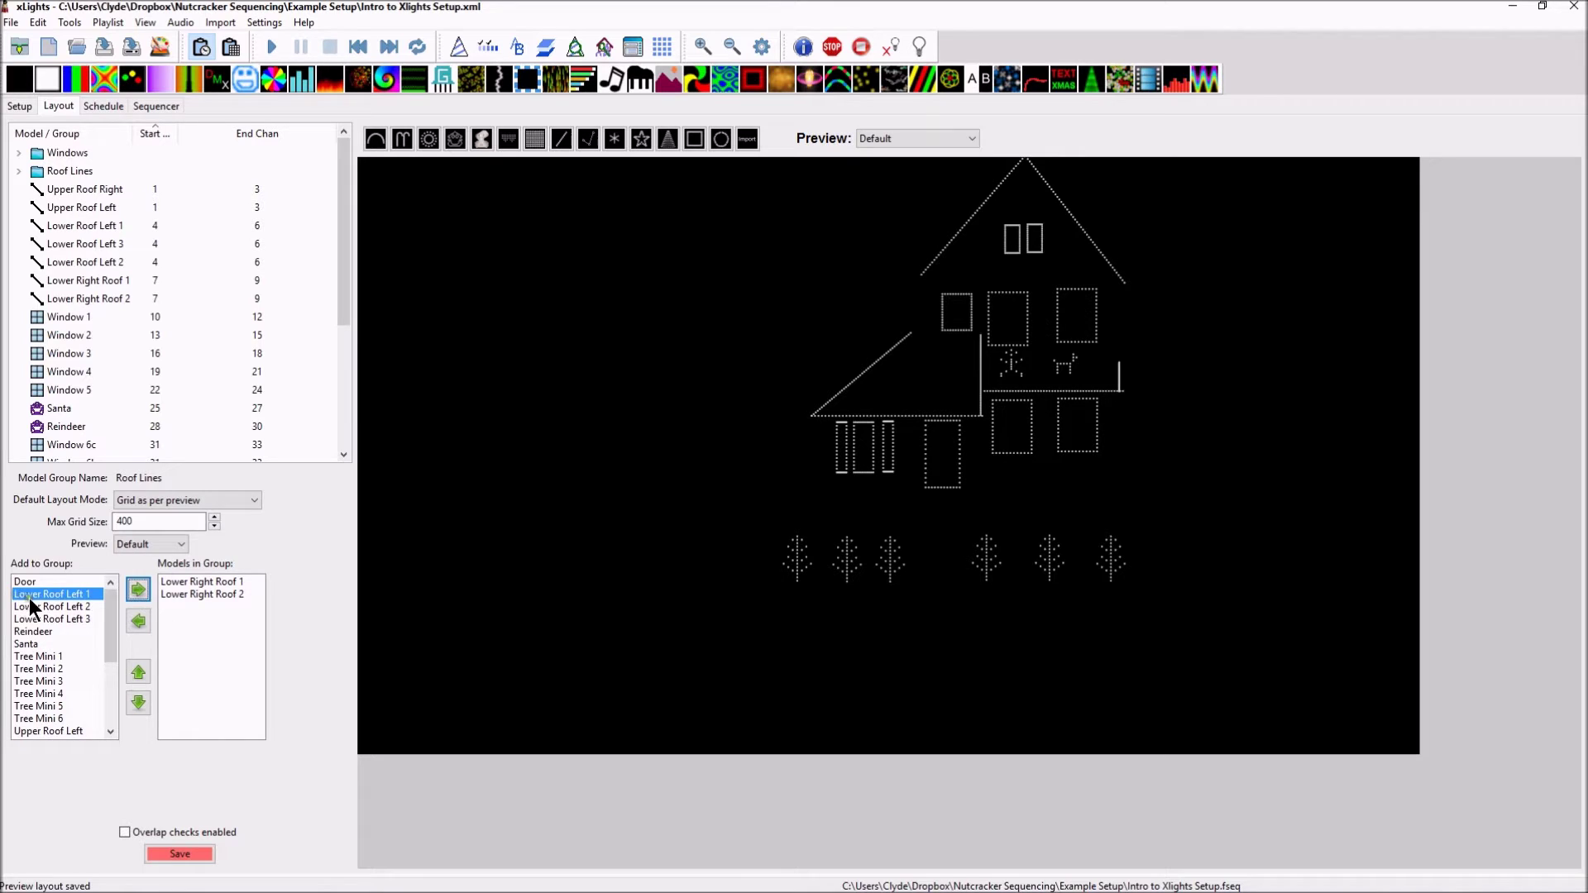
click(137, 591)
click(137, 591)
click(137, 591)
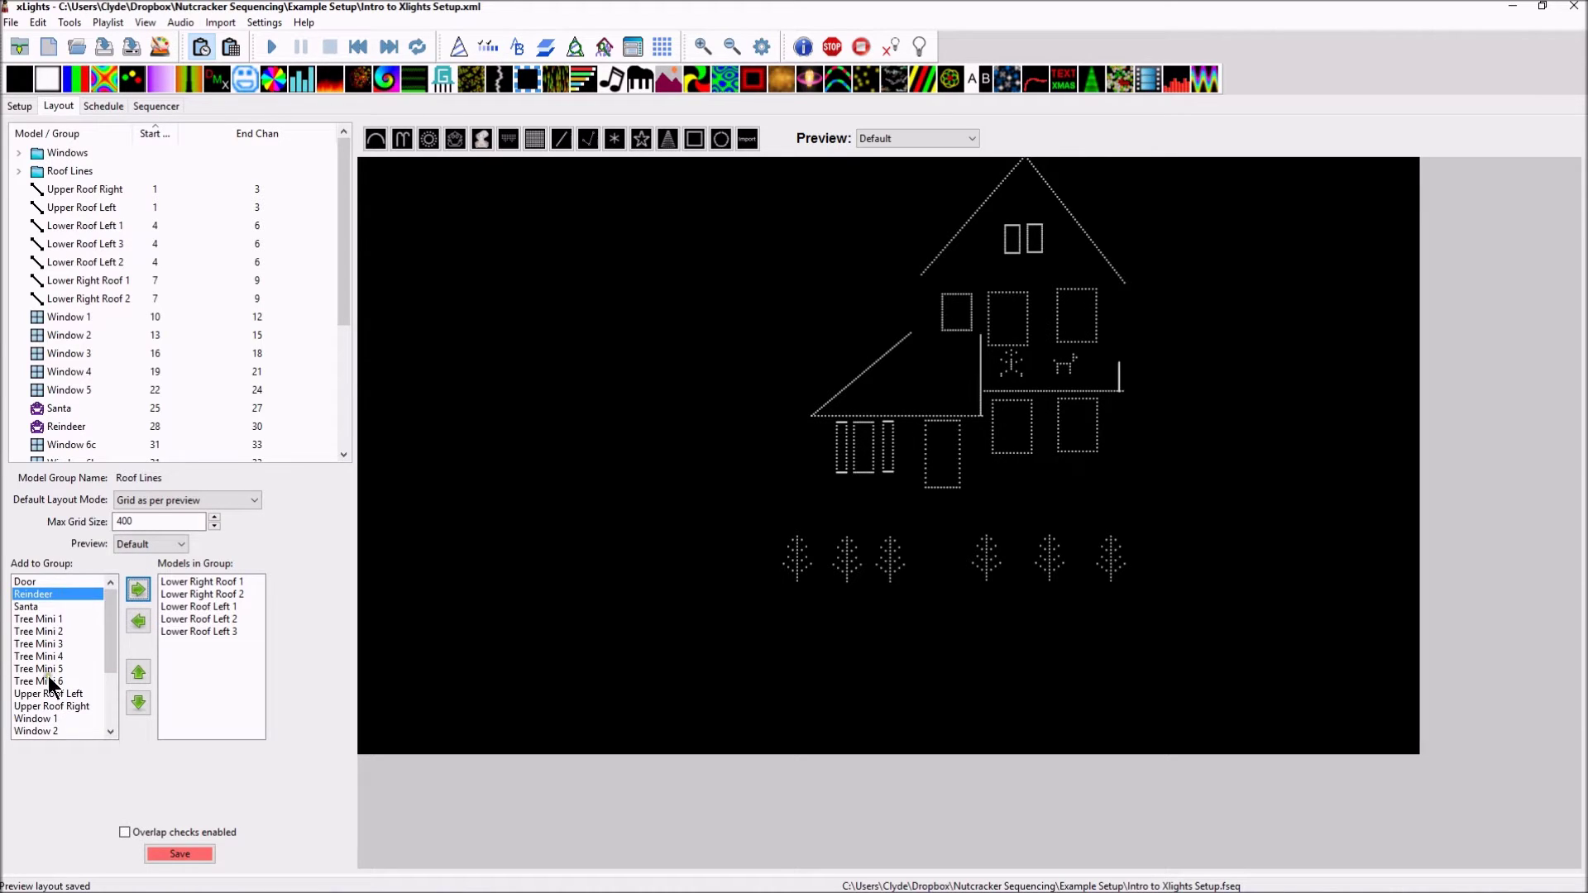
scroll(48, 695, down, 1)
scroll(36, 678, down, 2)
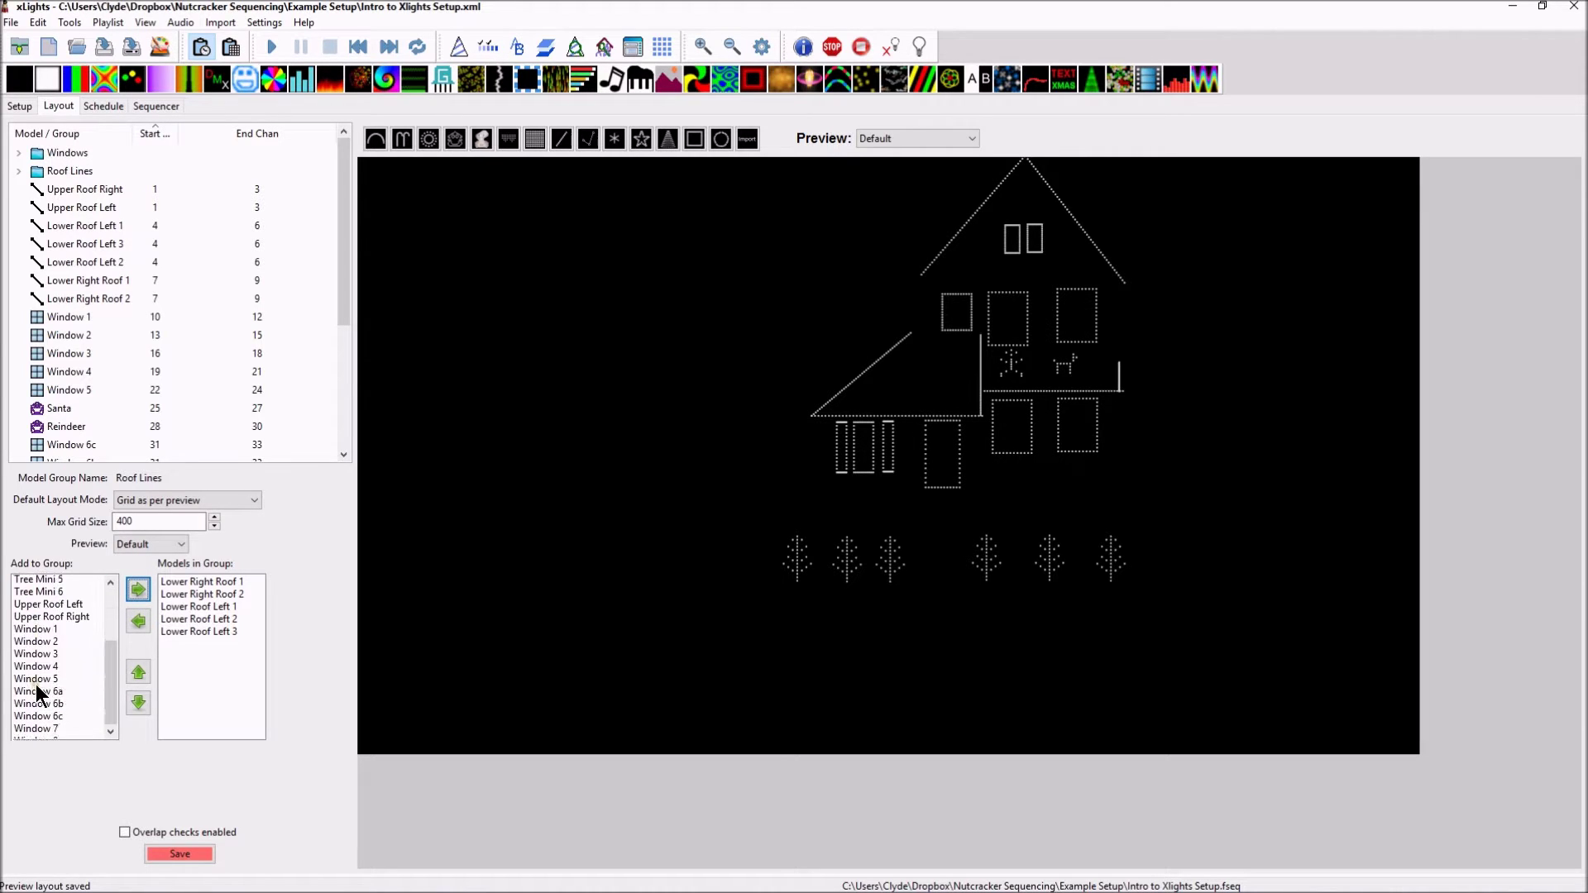
click(35, 599)
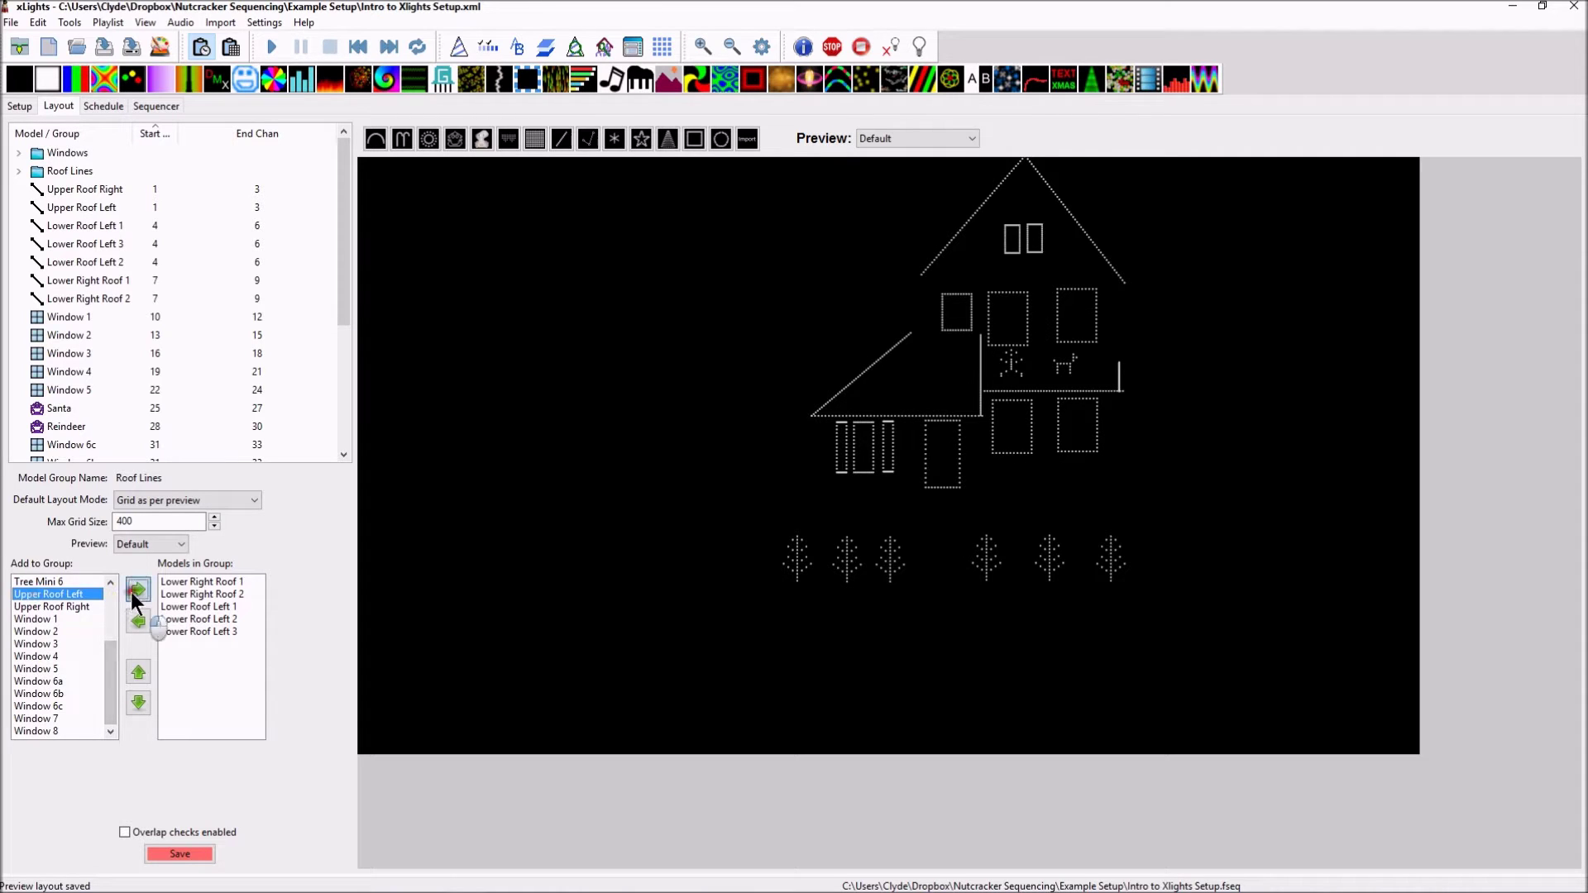
click(138, 591)
click(137, 590)
click(195, 644)
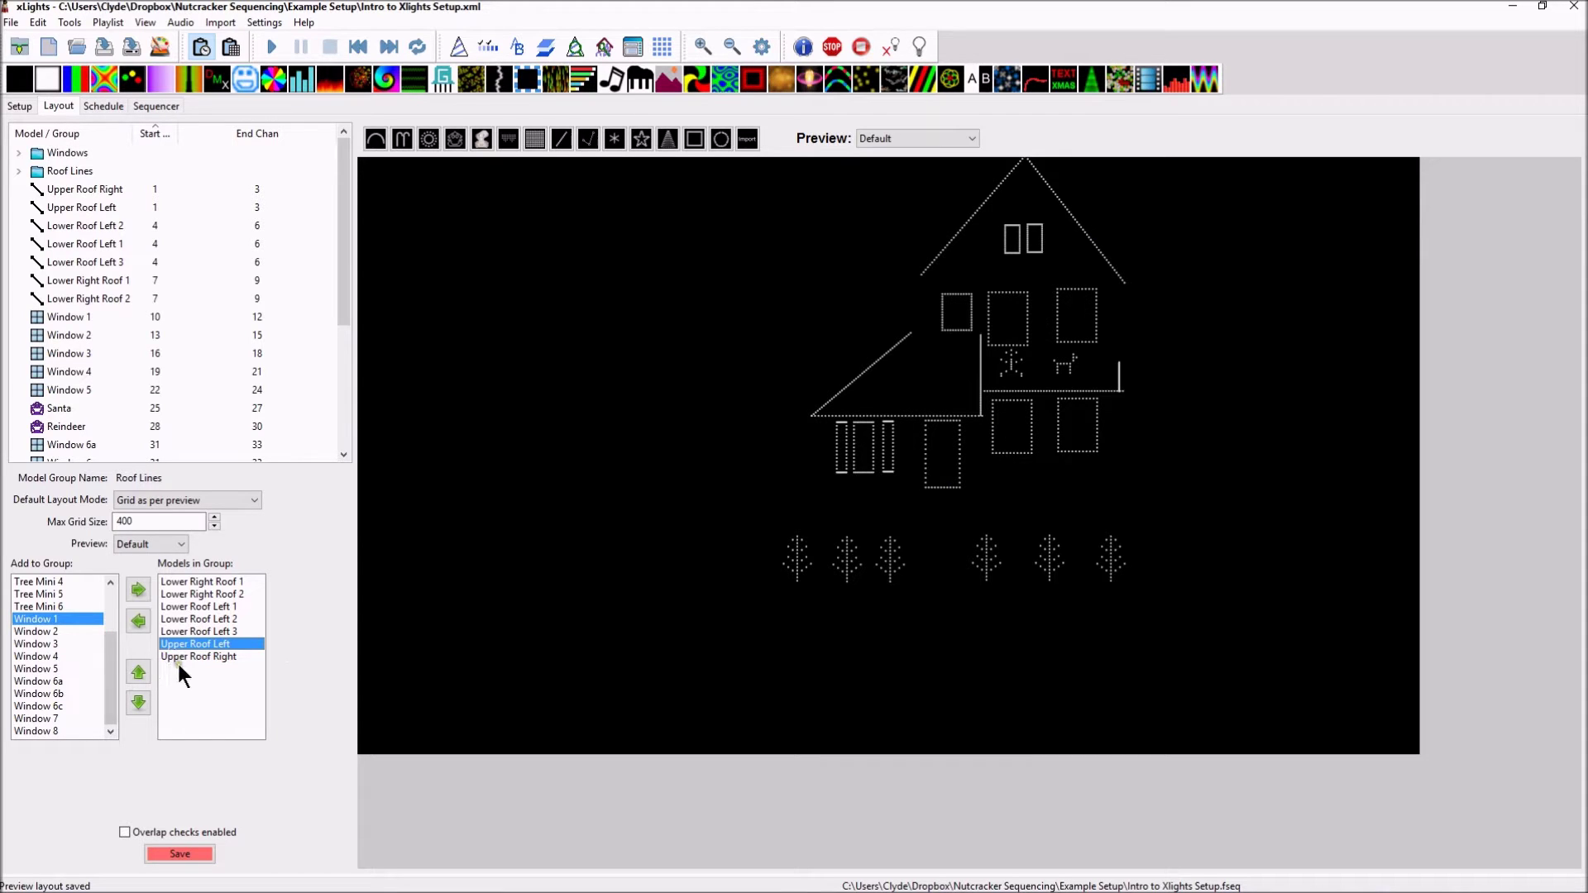
Move Upper Roof Left and Upper Roof Right to the top of the Roof Lines order
click(138, 673)
click(138, 672)
click(139, 672)
click(138, 672)
click(138, 672)
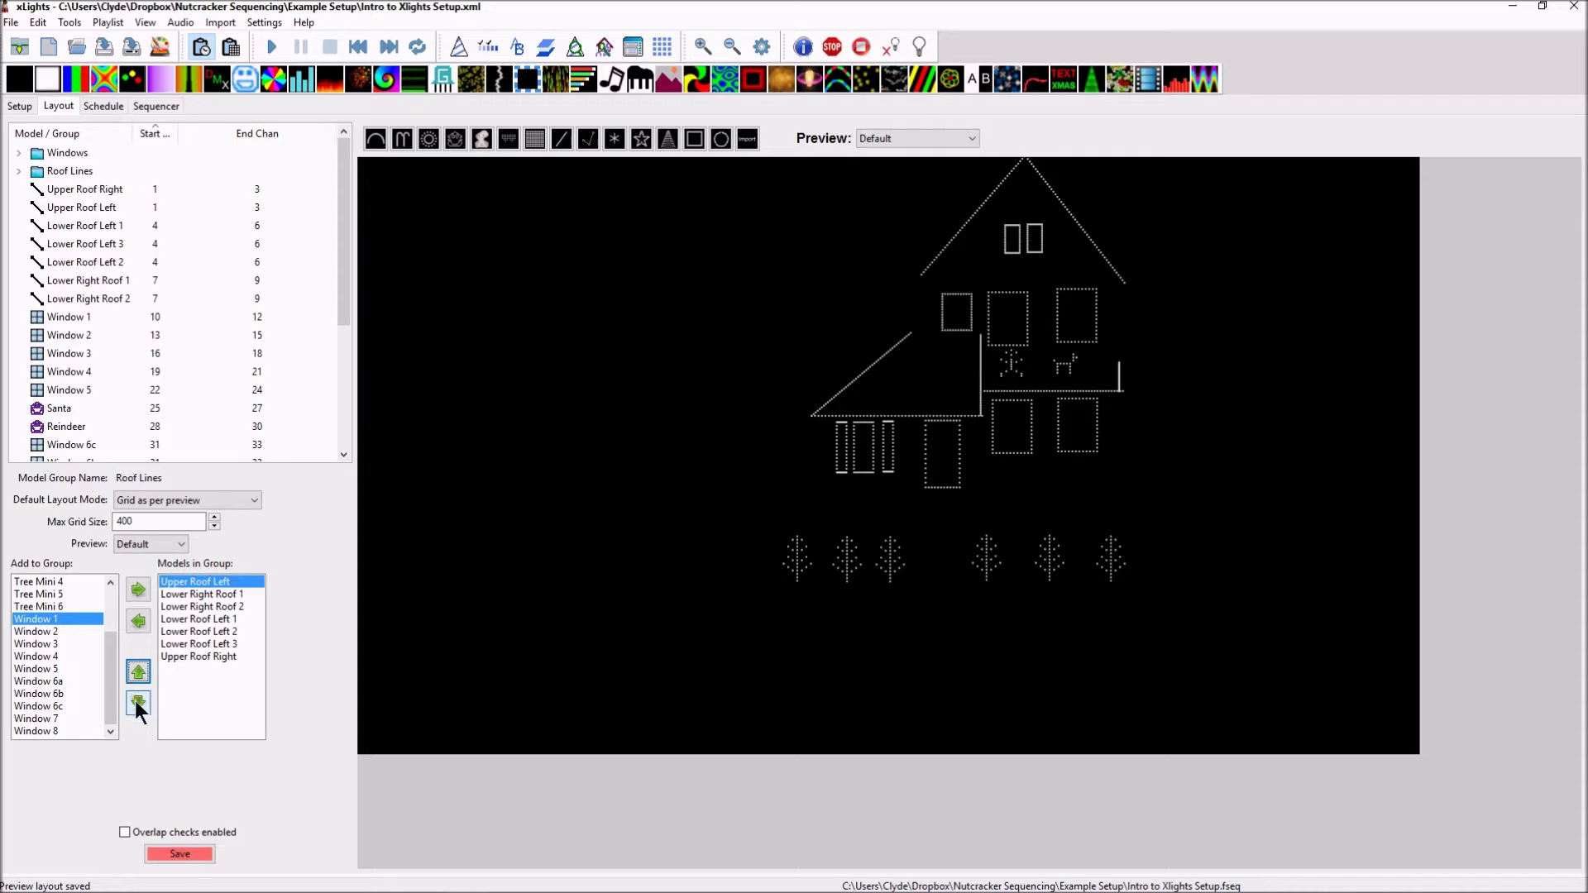
click(182, 656)
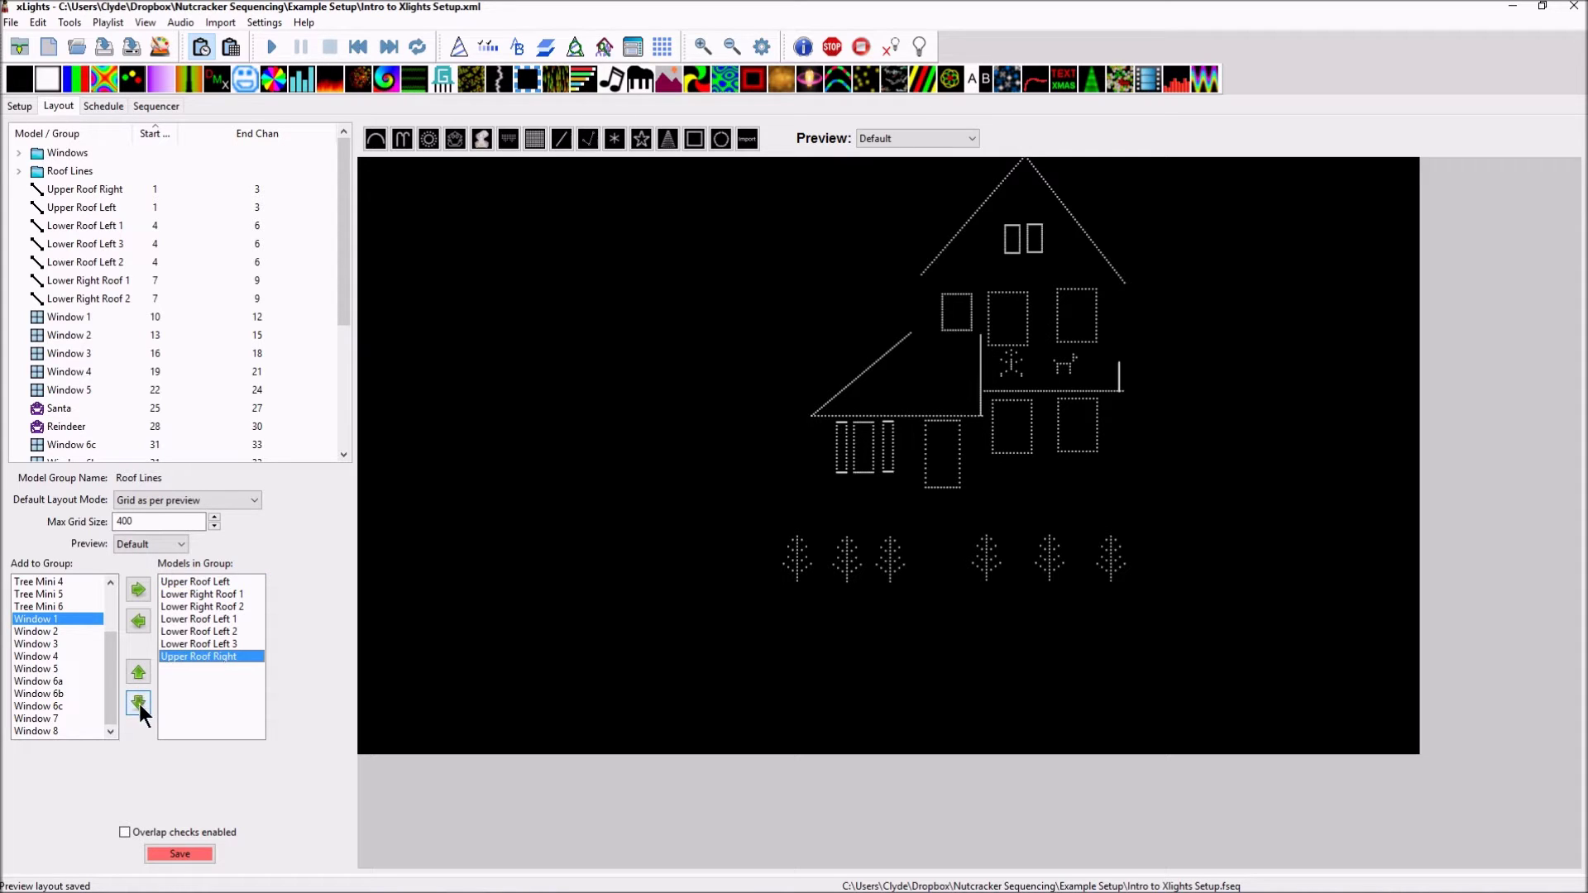
click(138, 674)
click(138, 674)
click(138, 674)
click(138, 674)
click(138, 674)
click(138, 674)
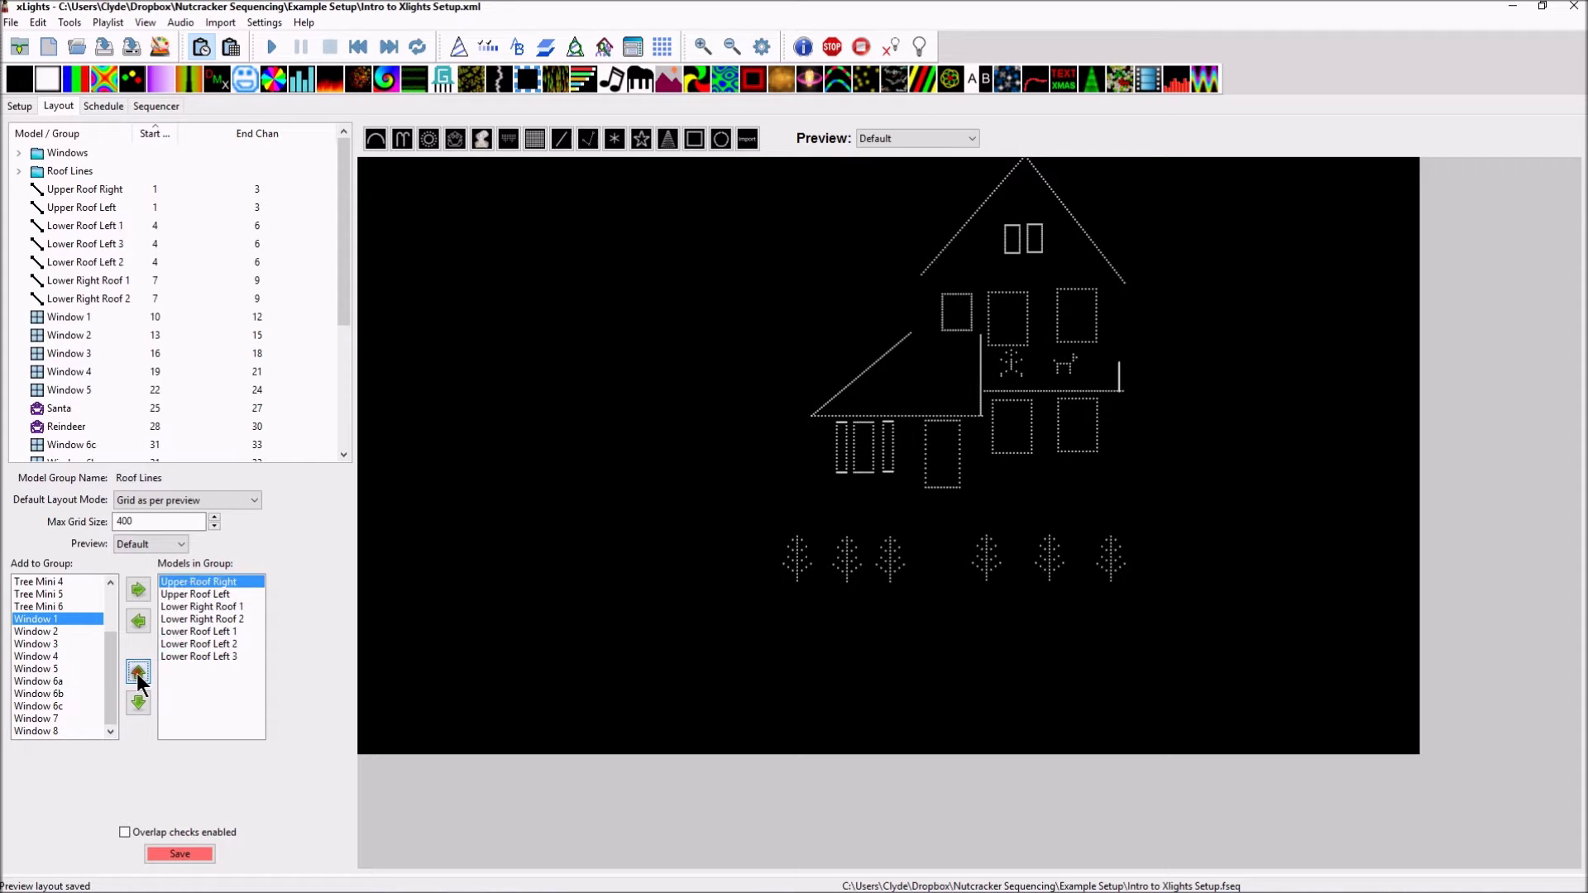
click(138, 702)
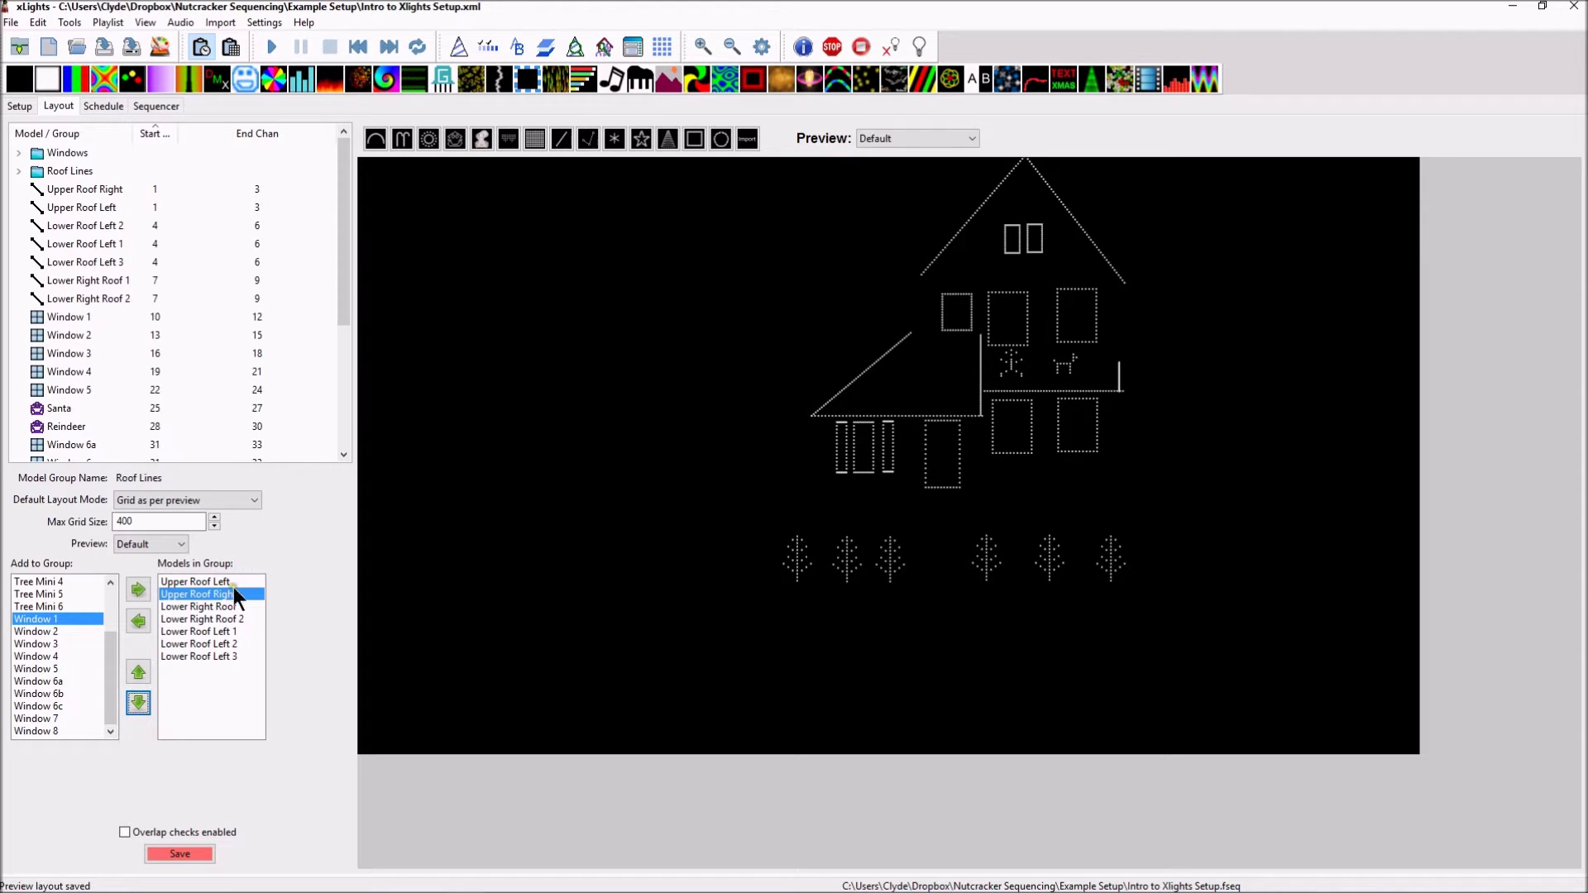
Move Lower Roof Left 1 and 2 into third and fourth place in Roof Lines
click(927, 235)
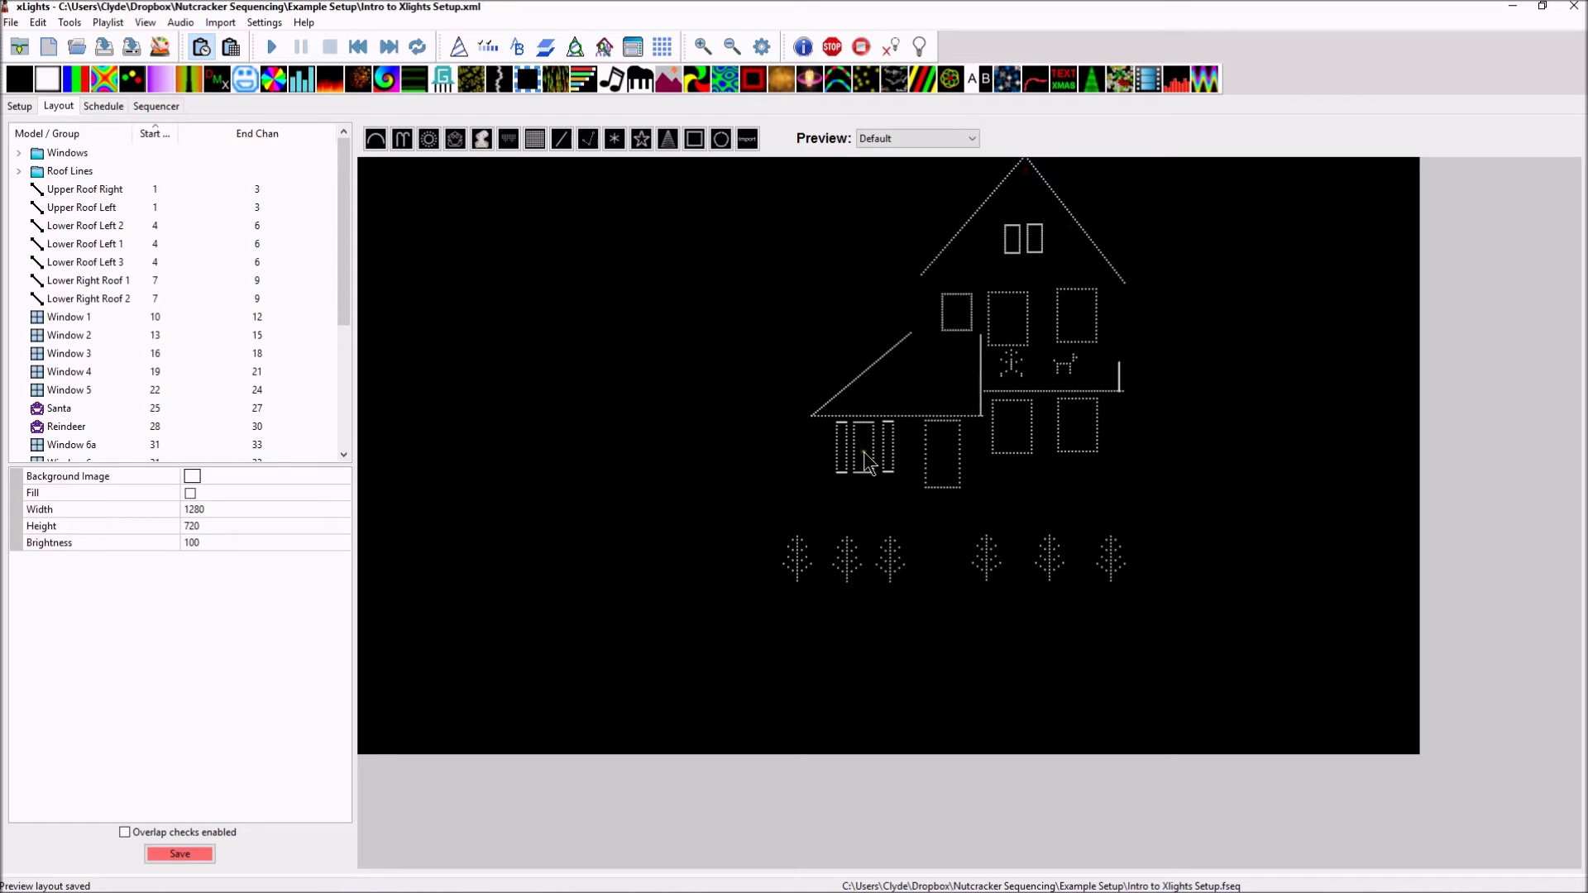
click(41, 171)
click(199, 632)
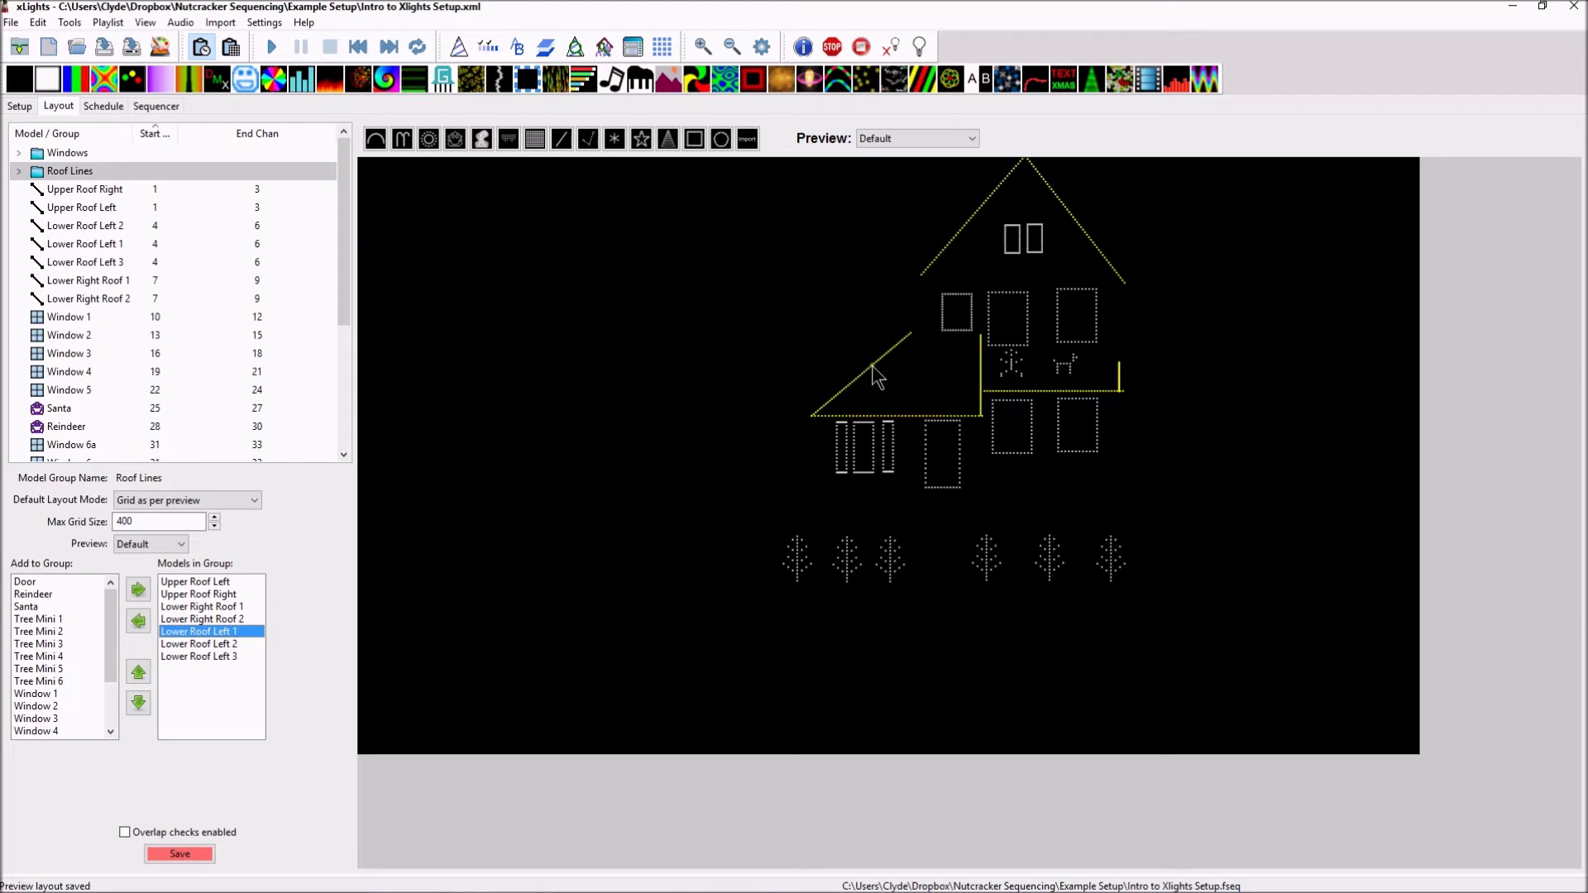
click(137, 671)
click(137, 670)
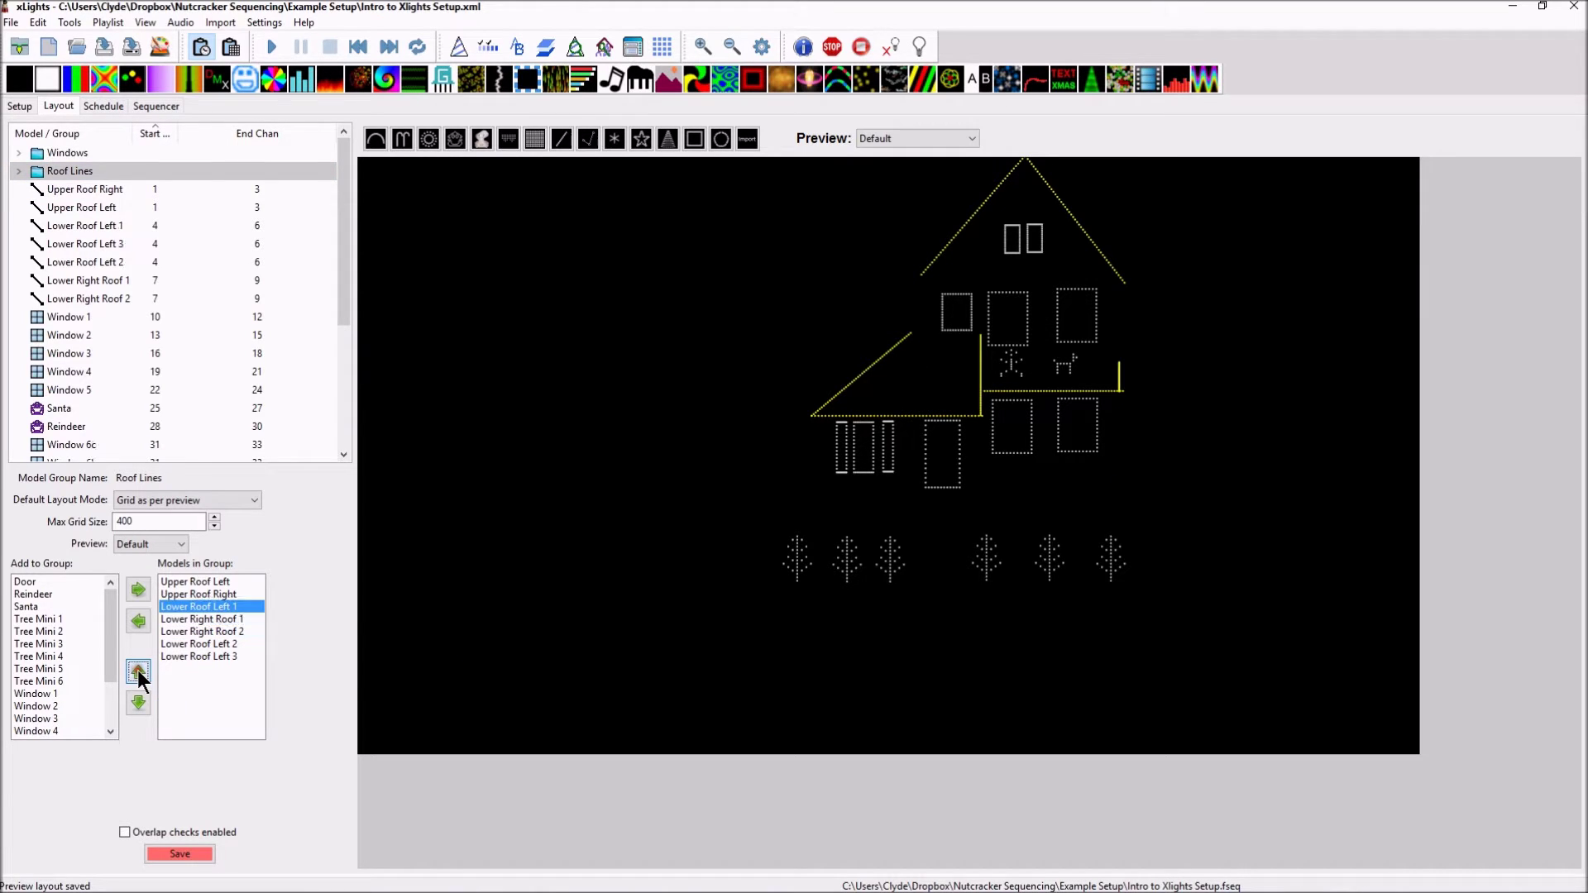
click(200, 642)
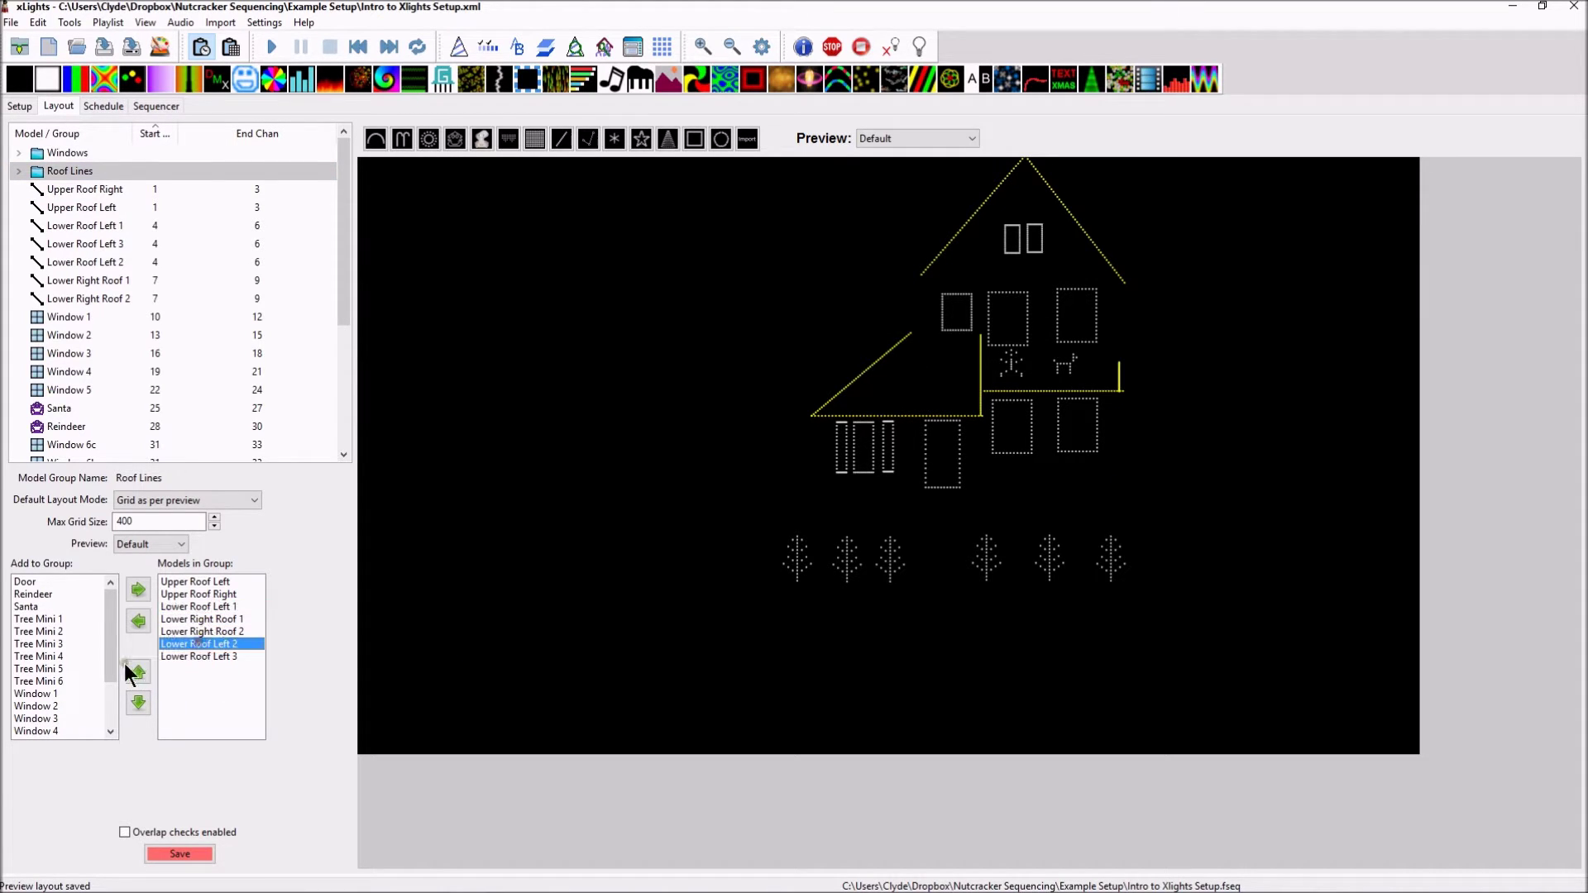
click(138, 671)
click(137, 671)
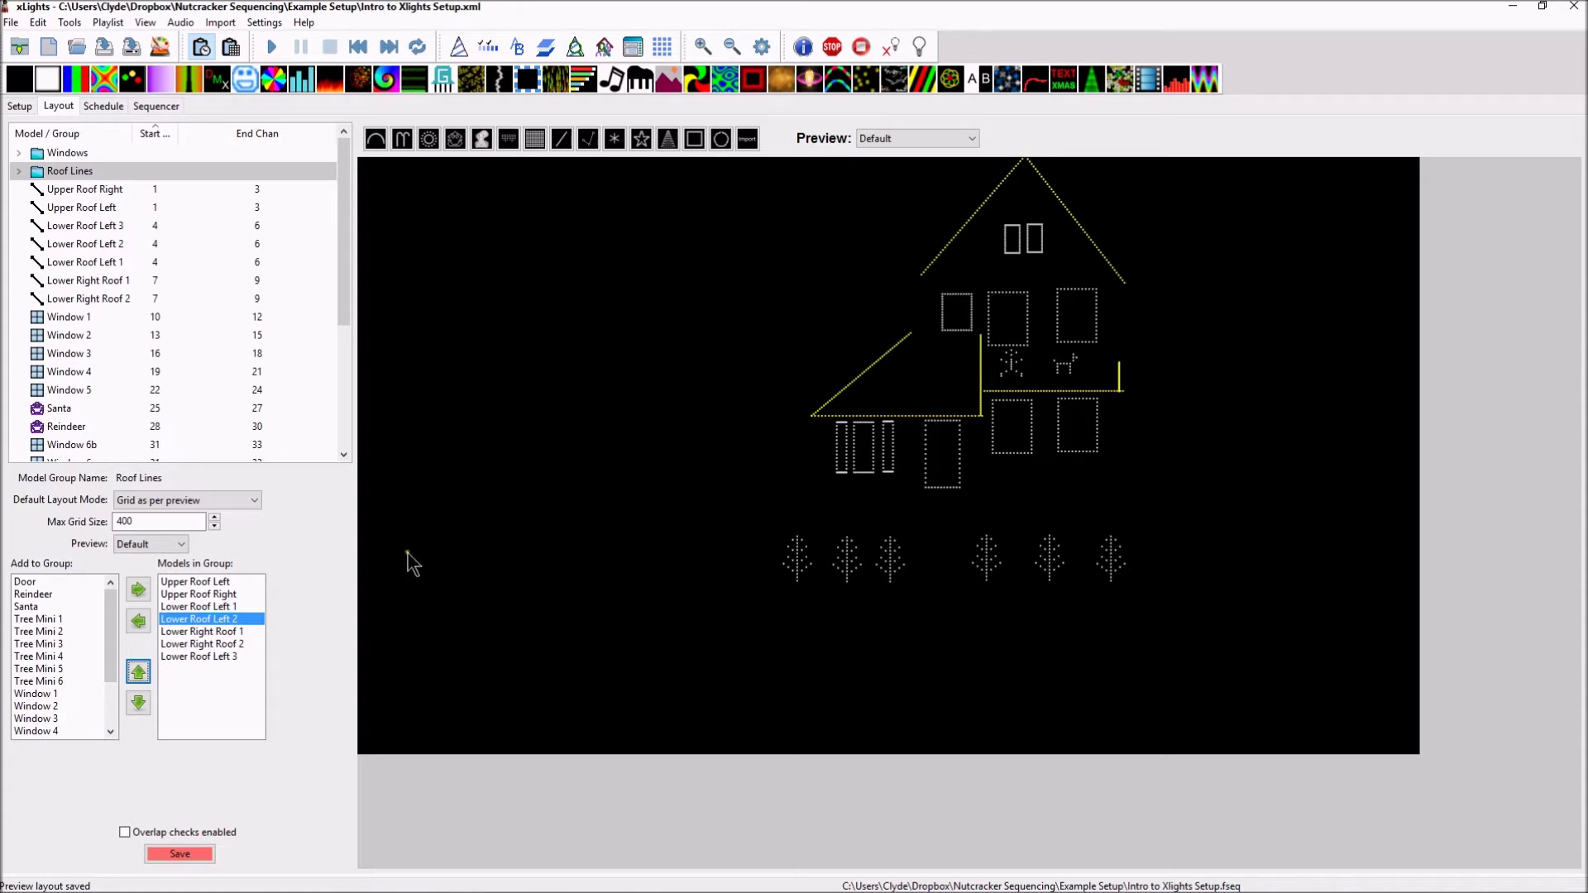
Move Lower Roof Left 3 into fifth place and save the layout
mouse_move(282, 300)
click(185, 656)
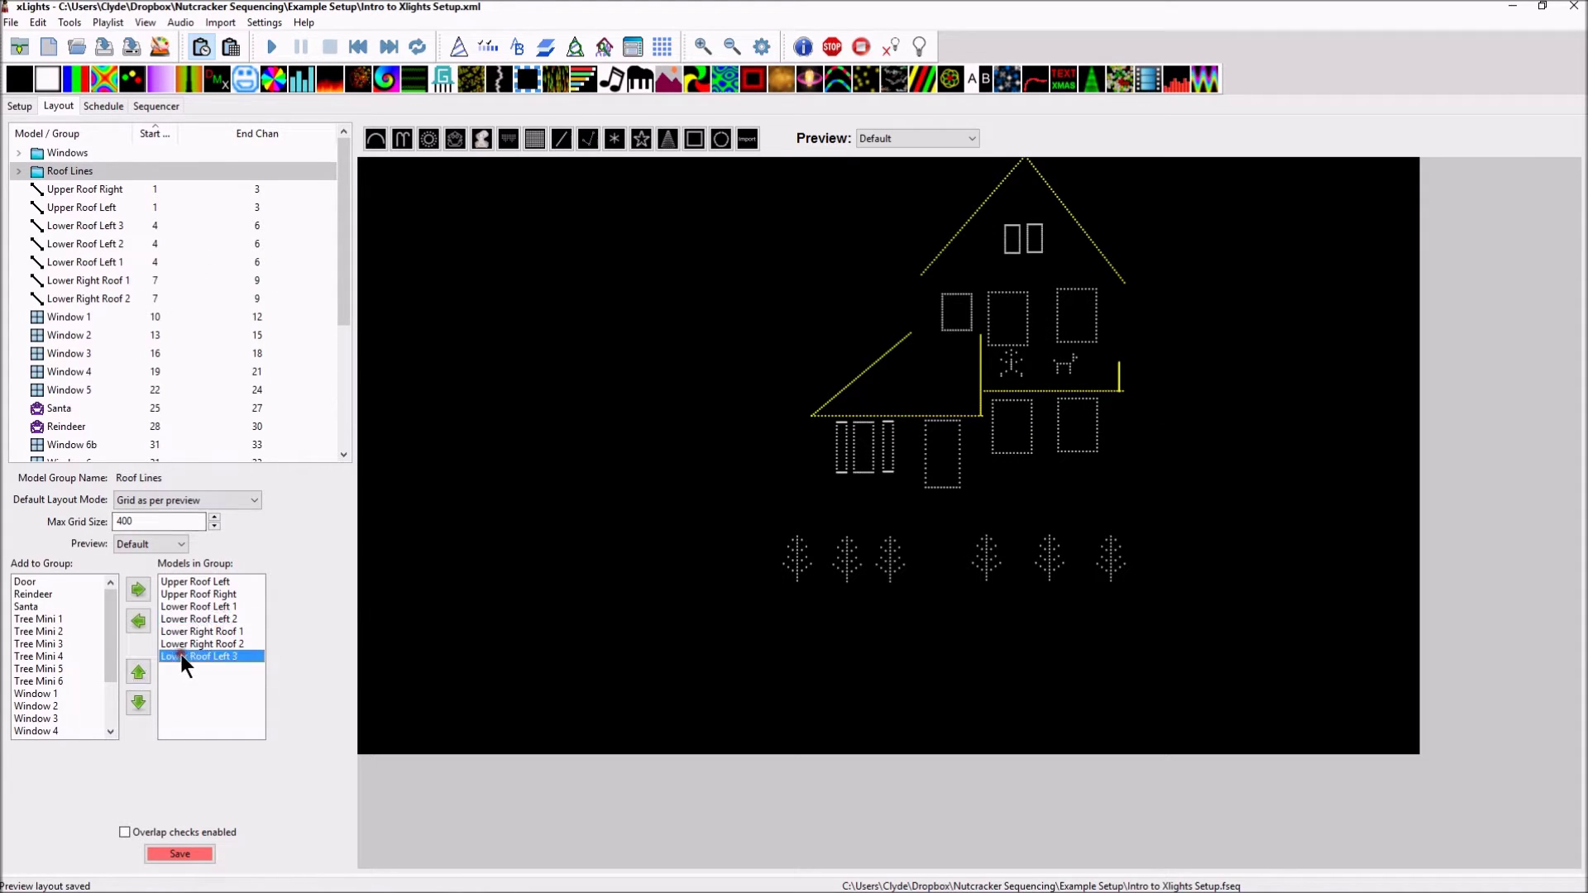
click(138, 673)
click(138, 672)
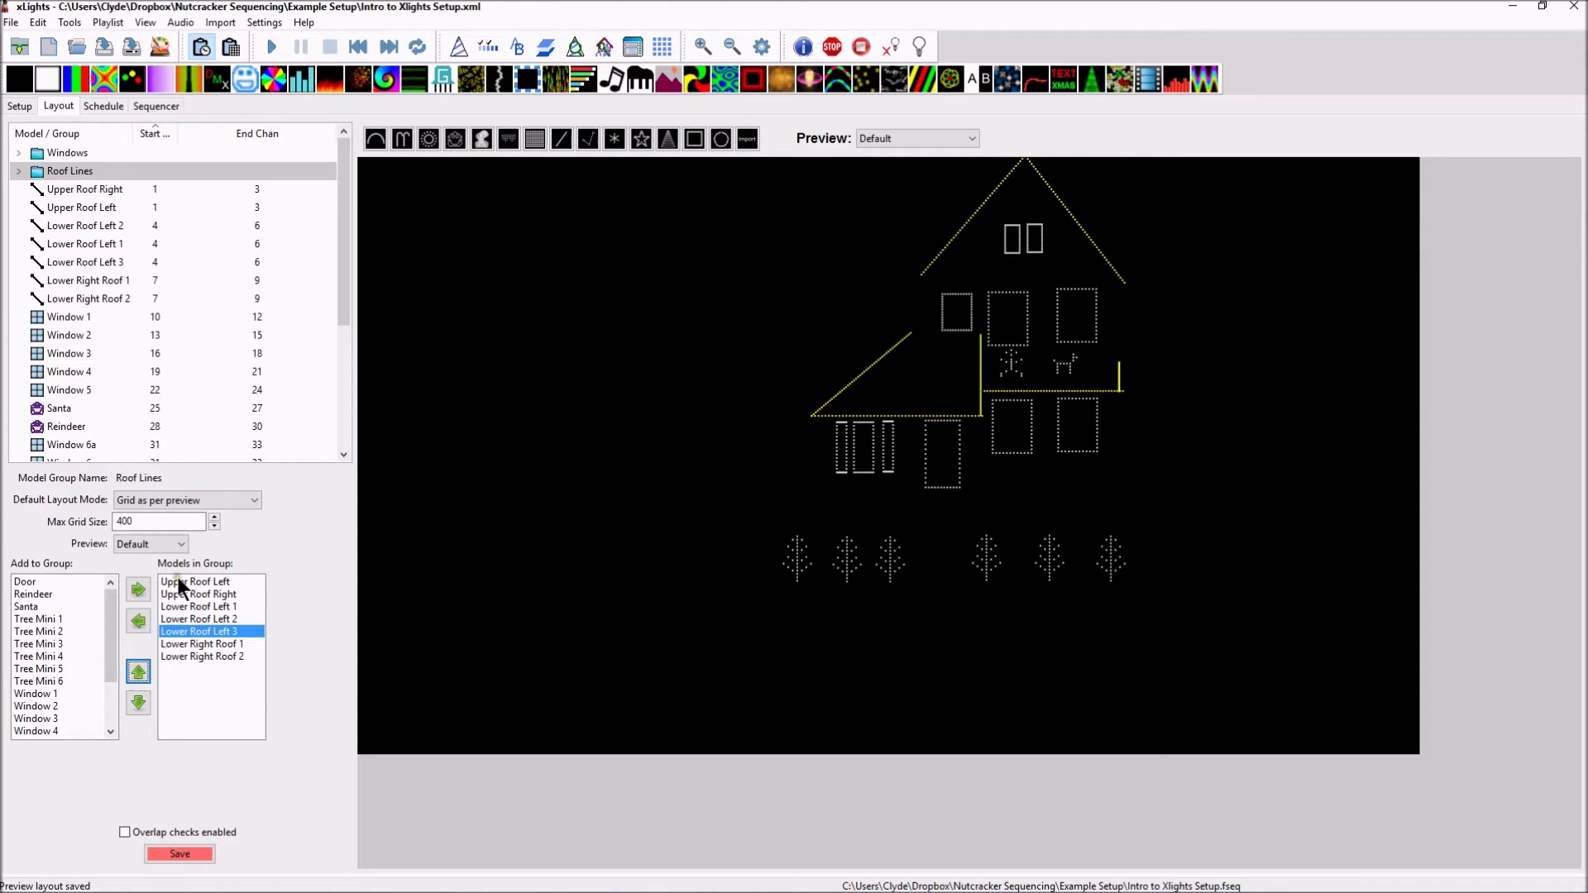
mouse_move(158, 392)
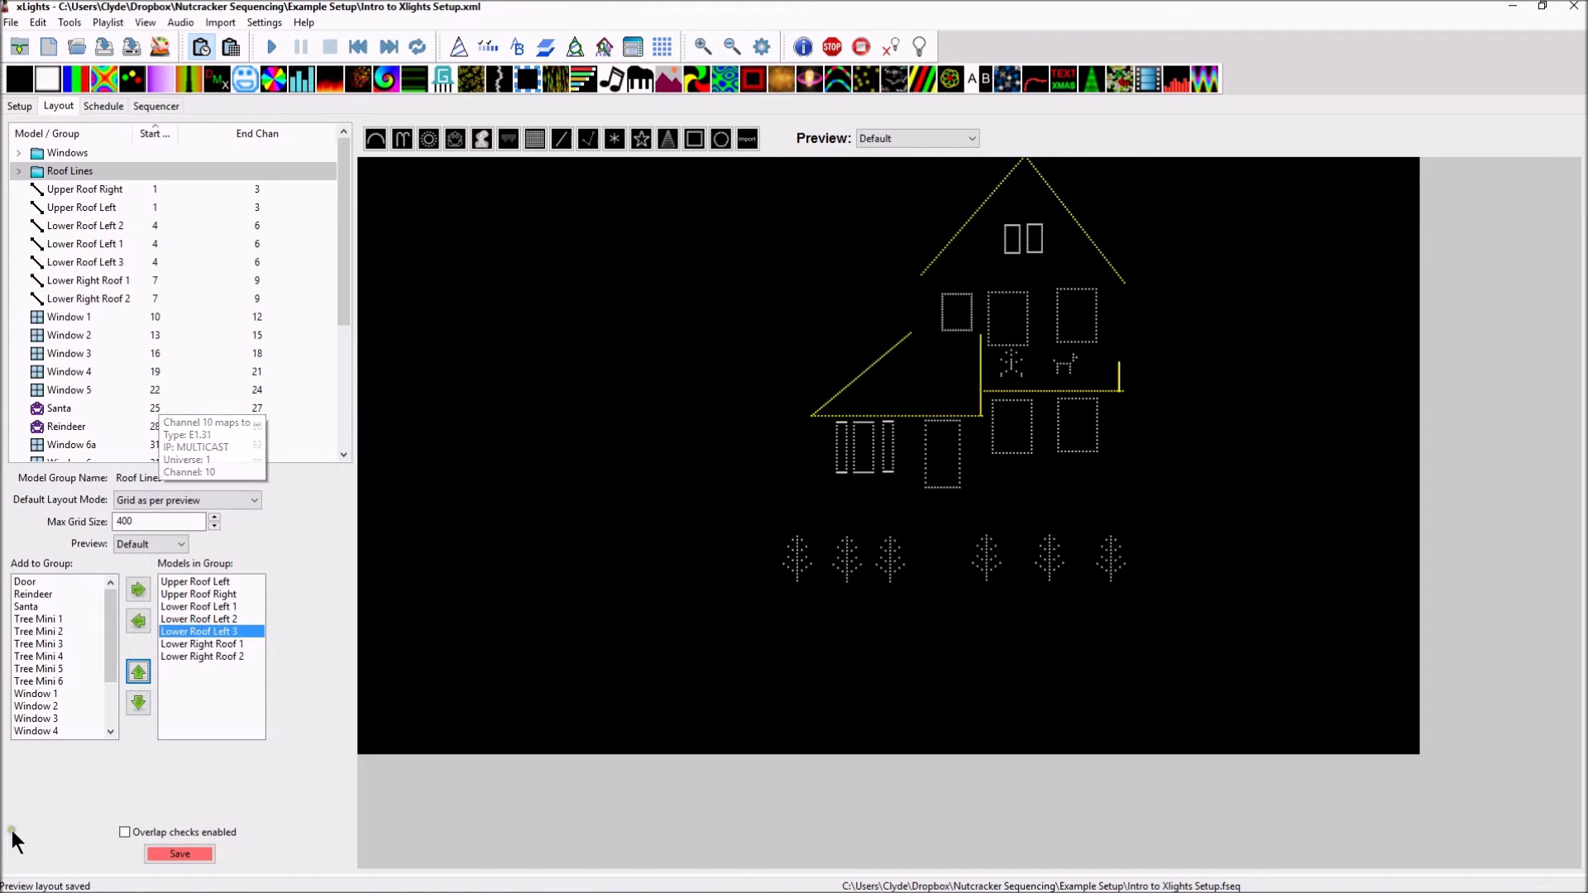
click(162, 853)
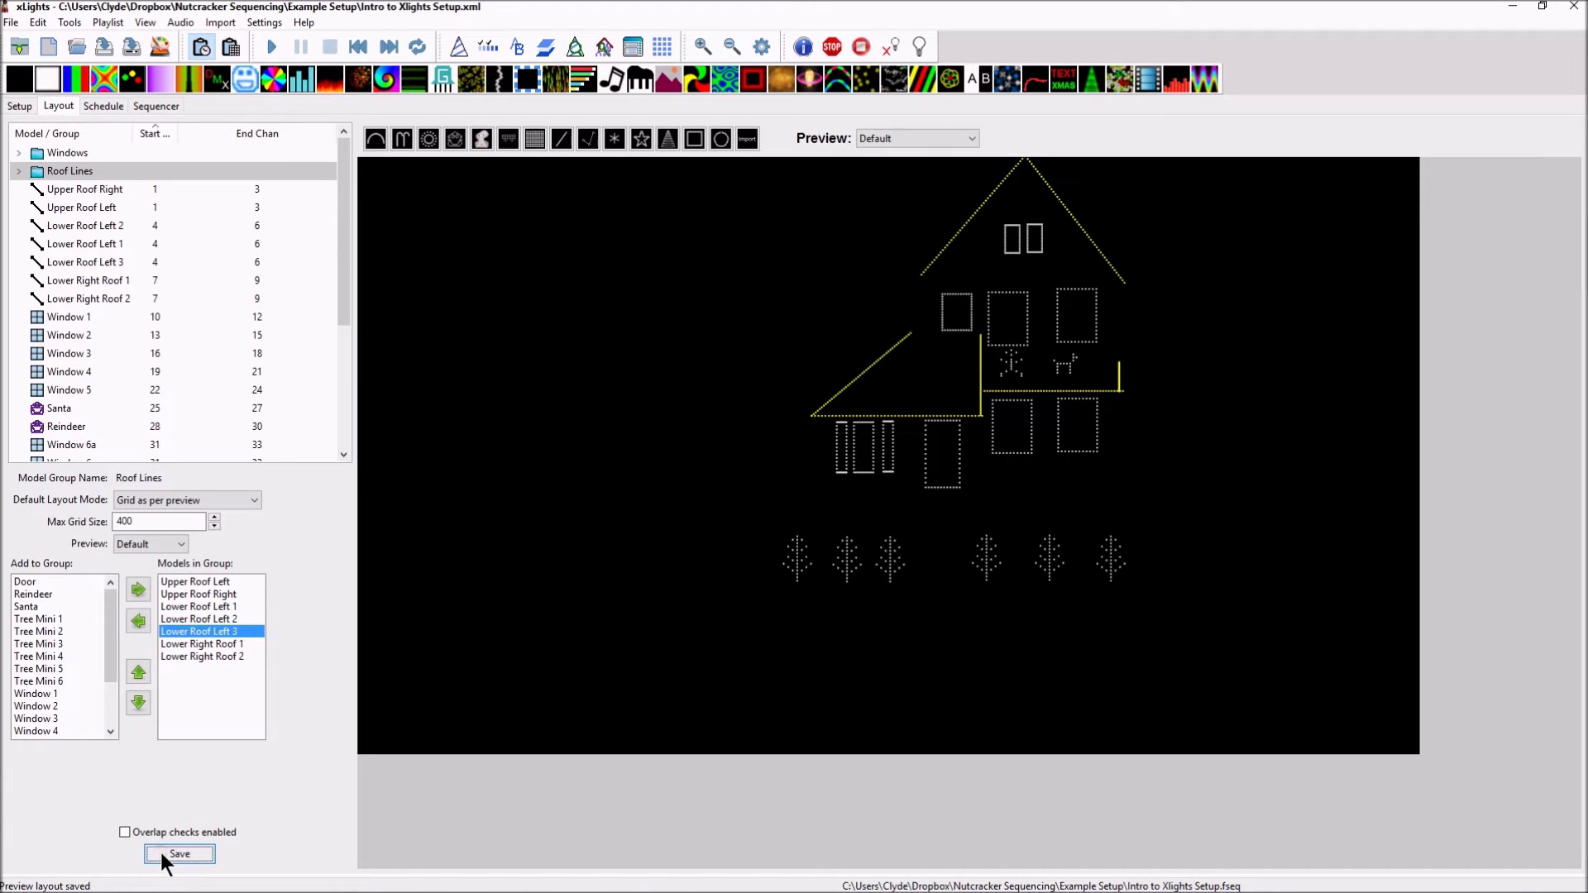
Add Door to the Windows group and move it to sit right after Window 6c
right_click(70, 172)
click(68, 154)
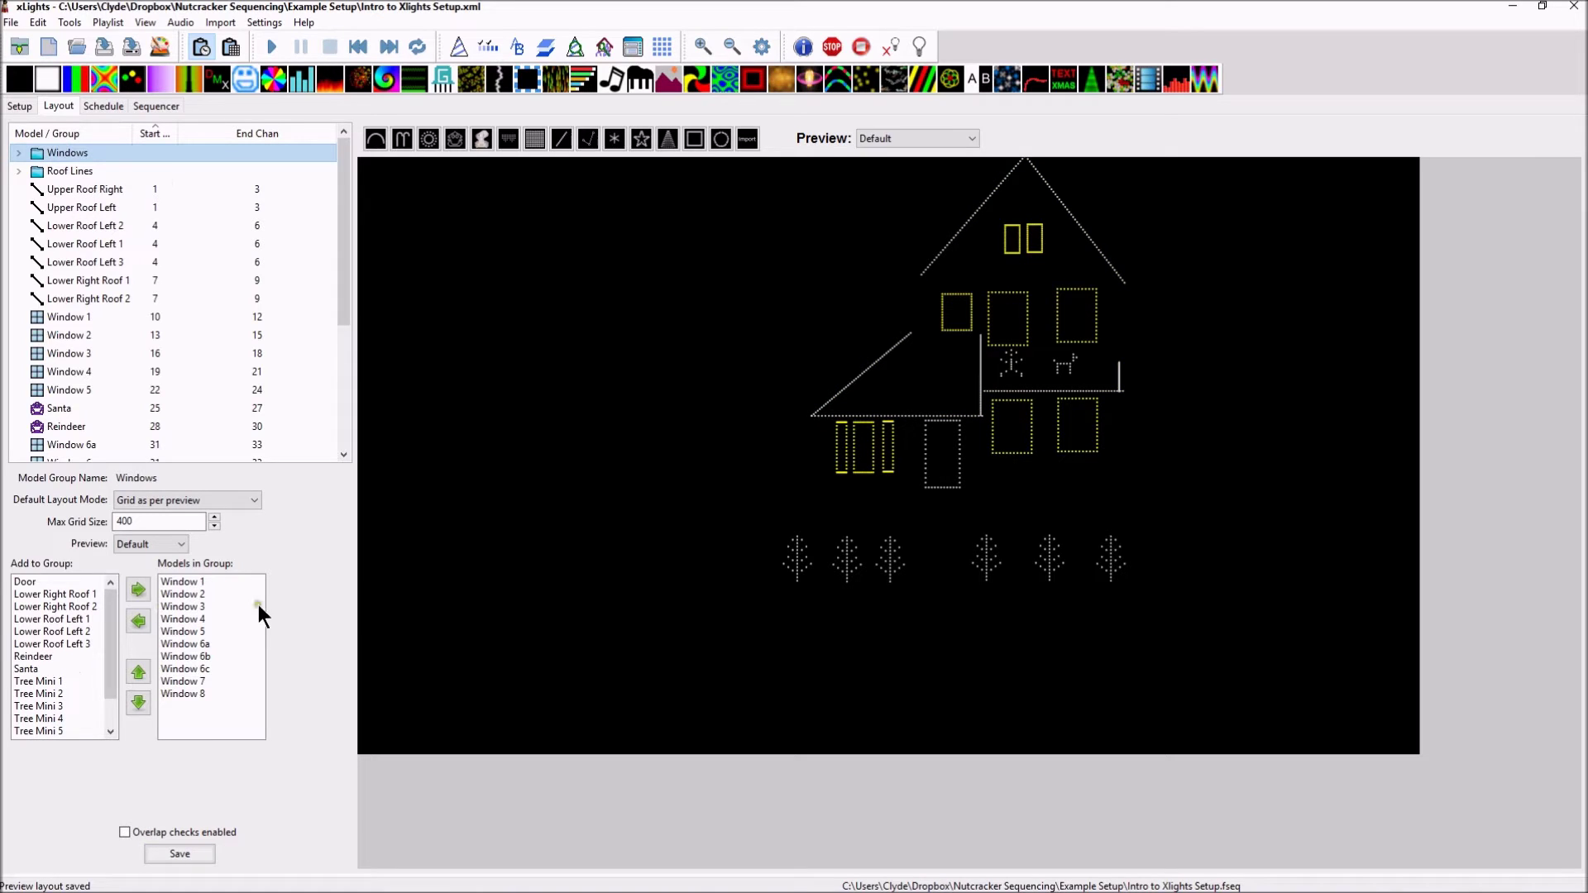
click(65, 583)
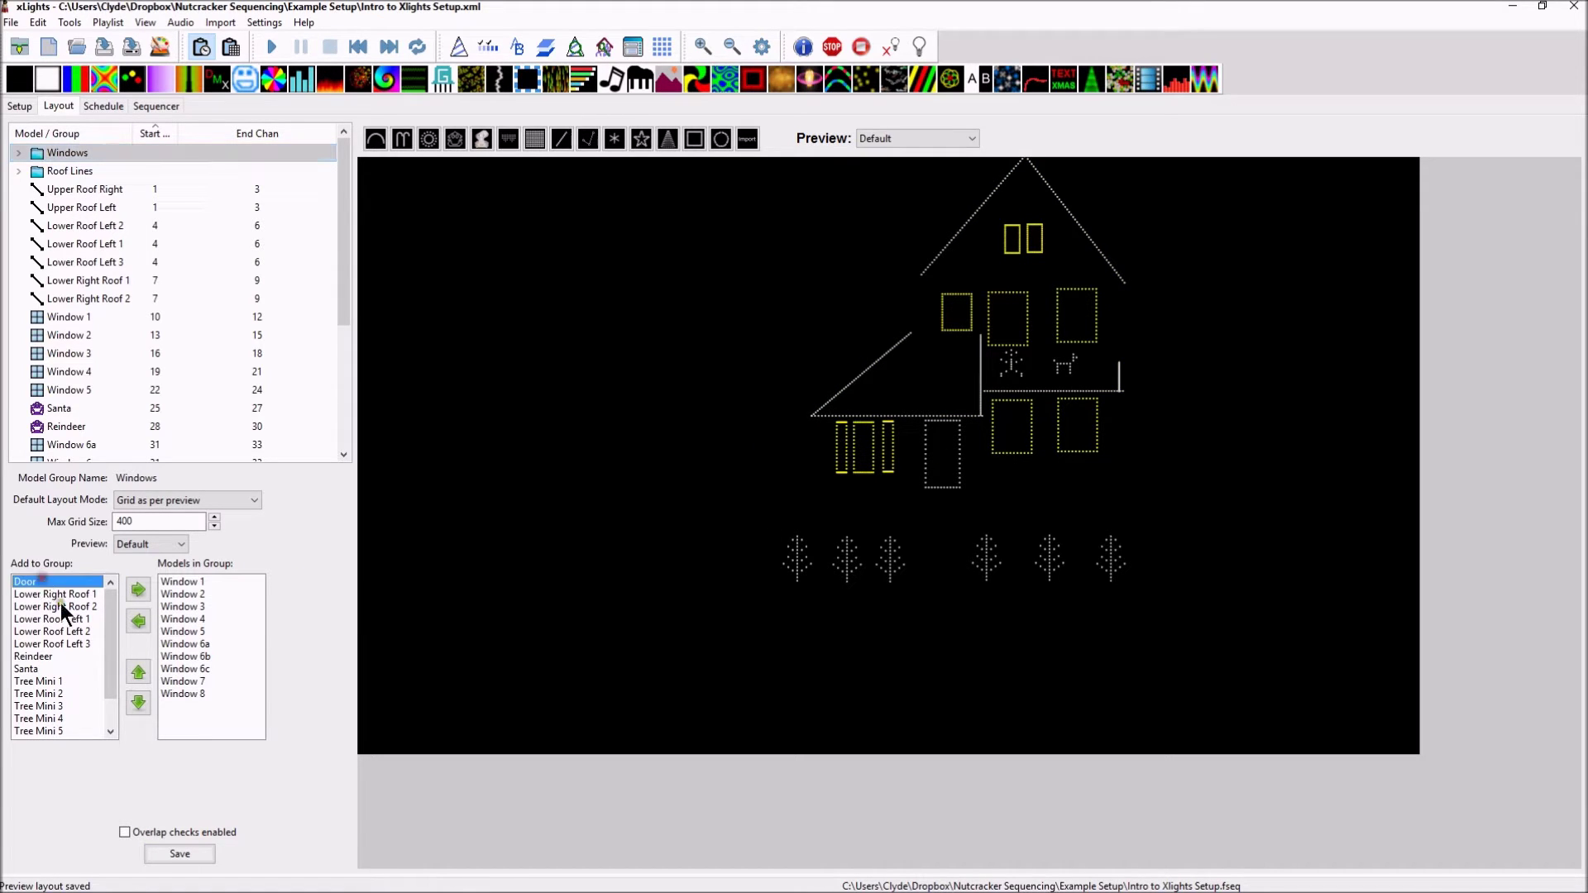
click(138, 589)
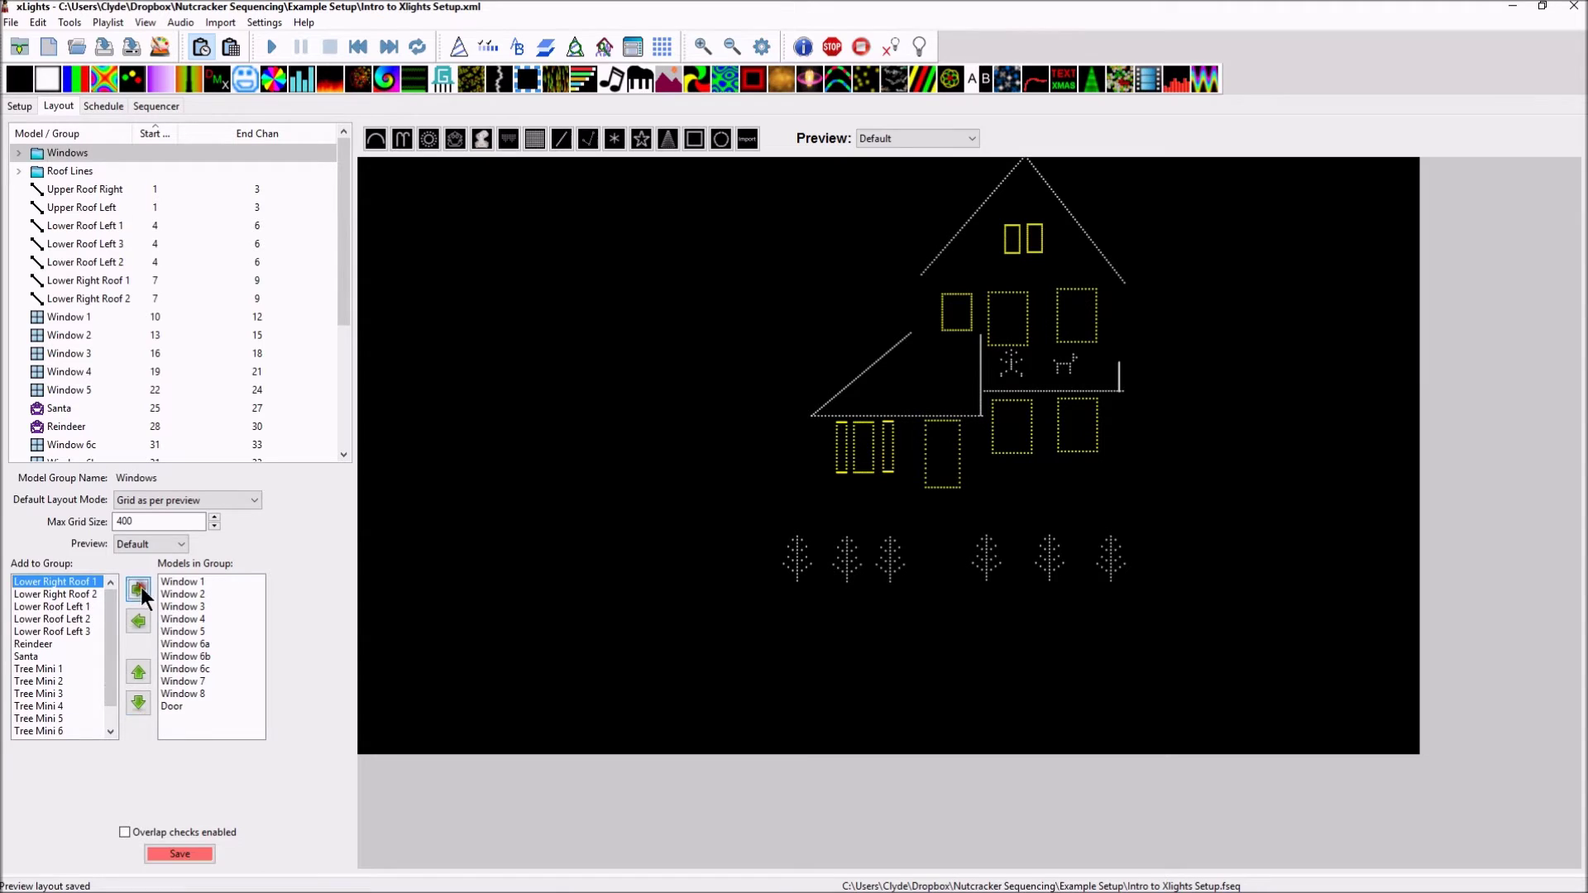
click(176, 706)
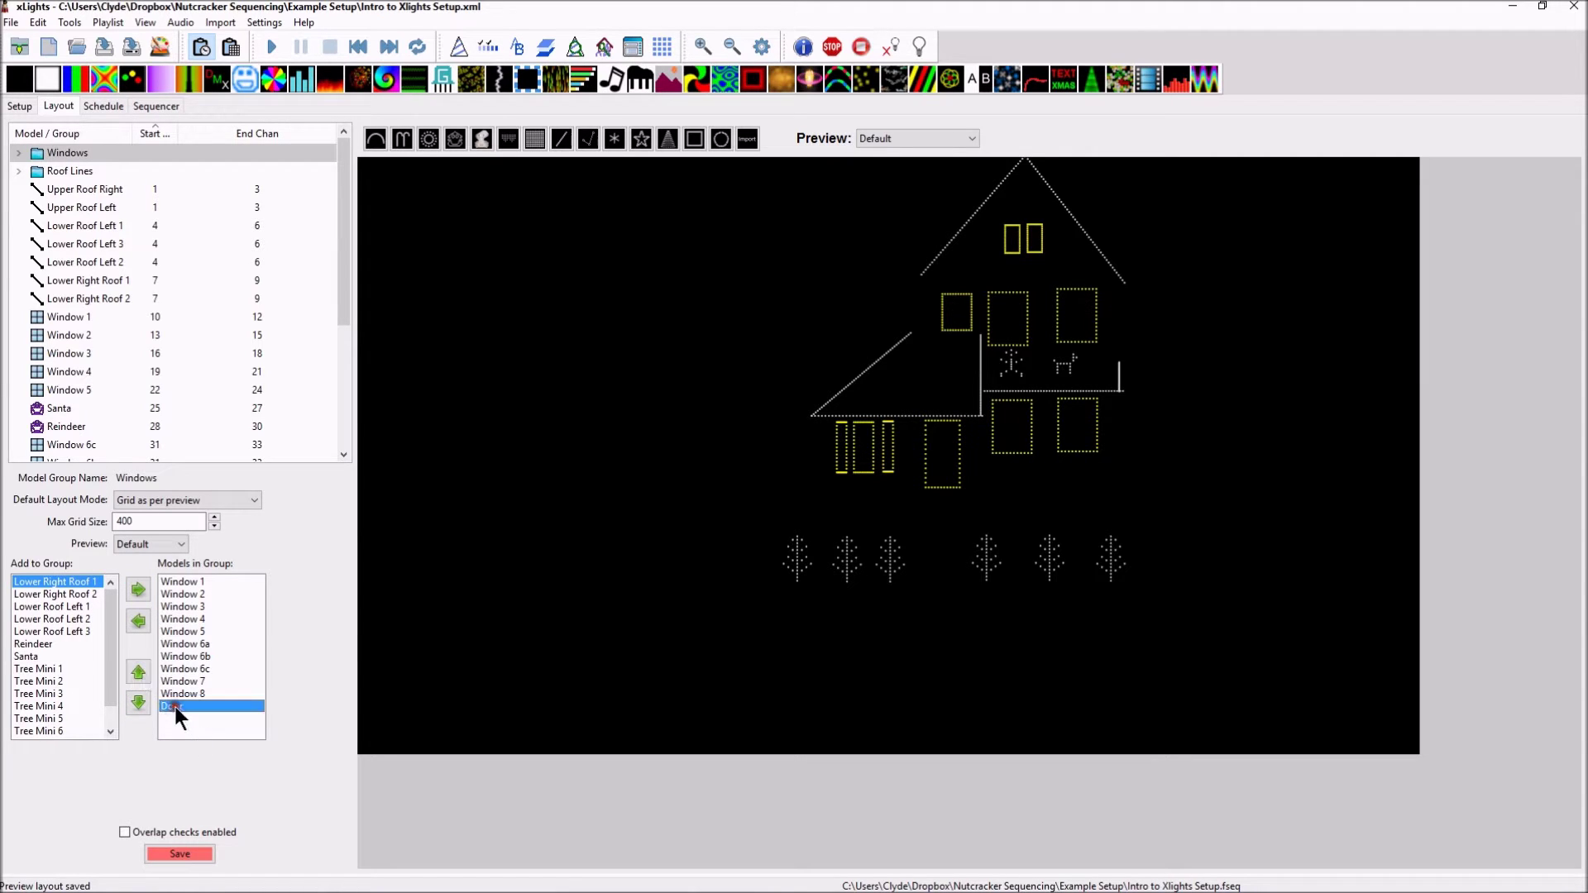
click(146, 670)
click(146, 669)
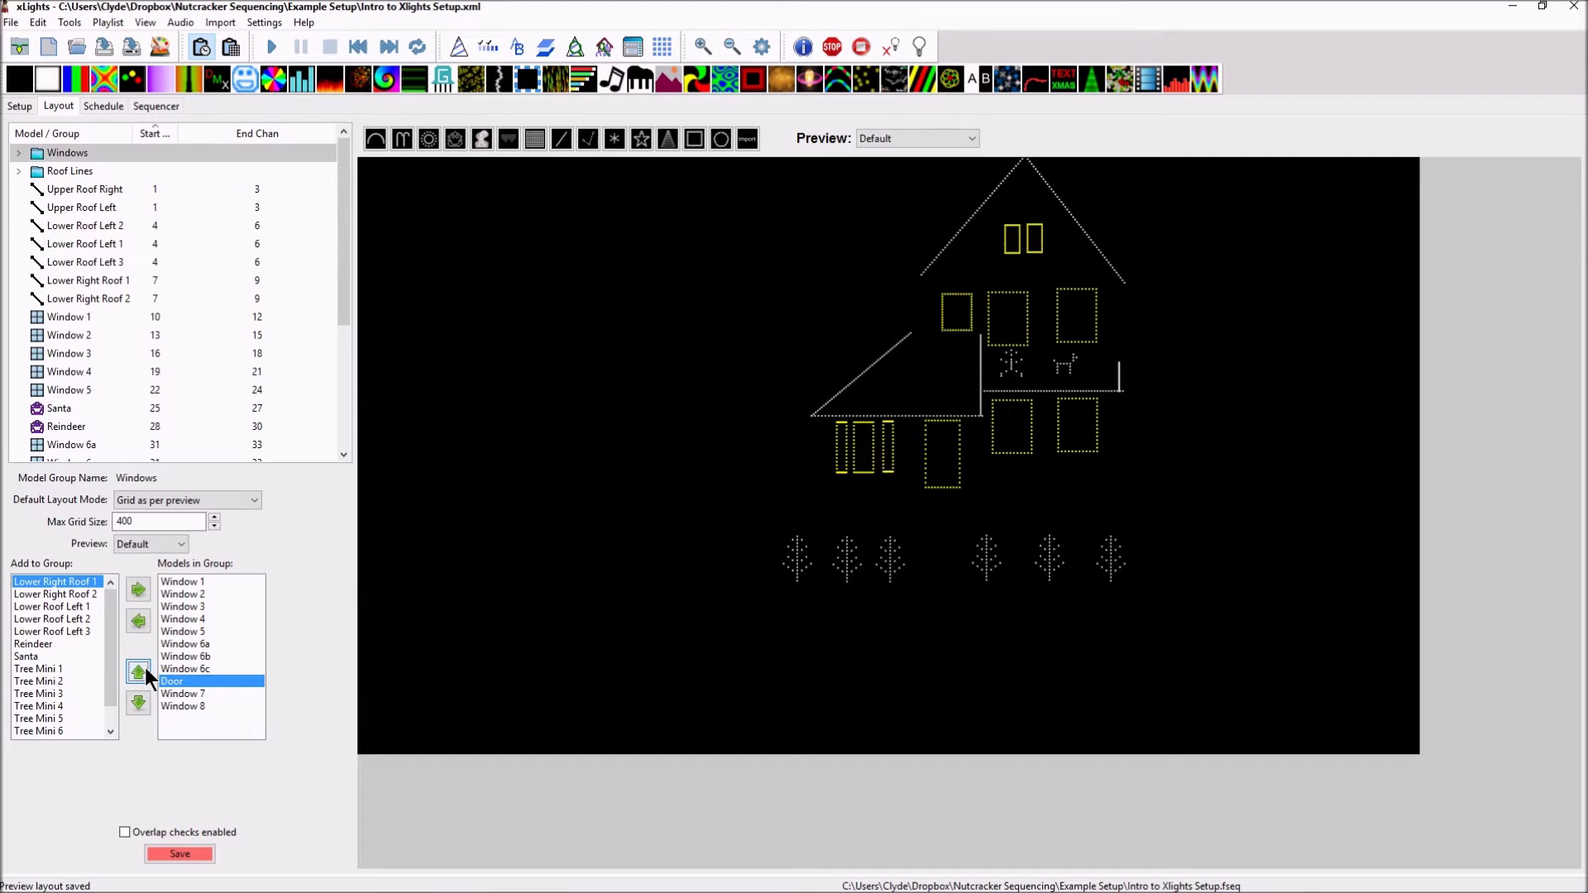
click(929, 464)
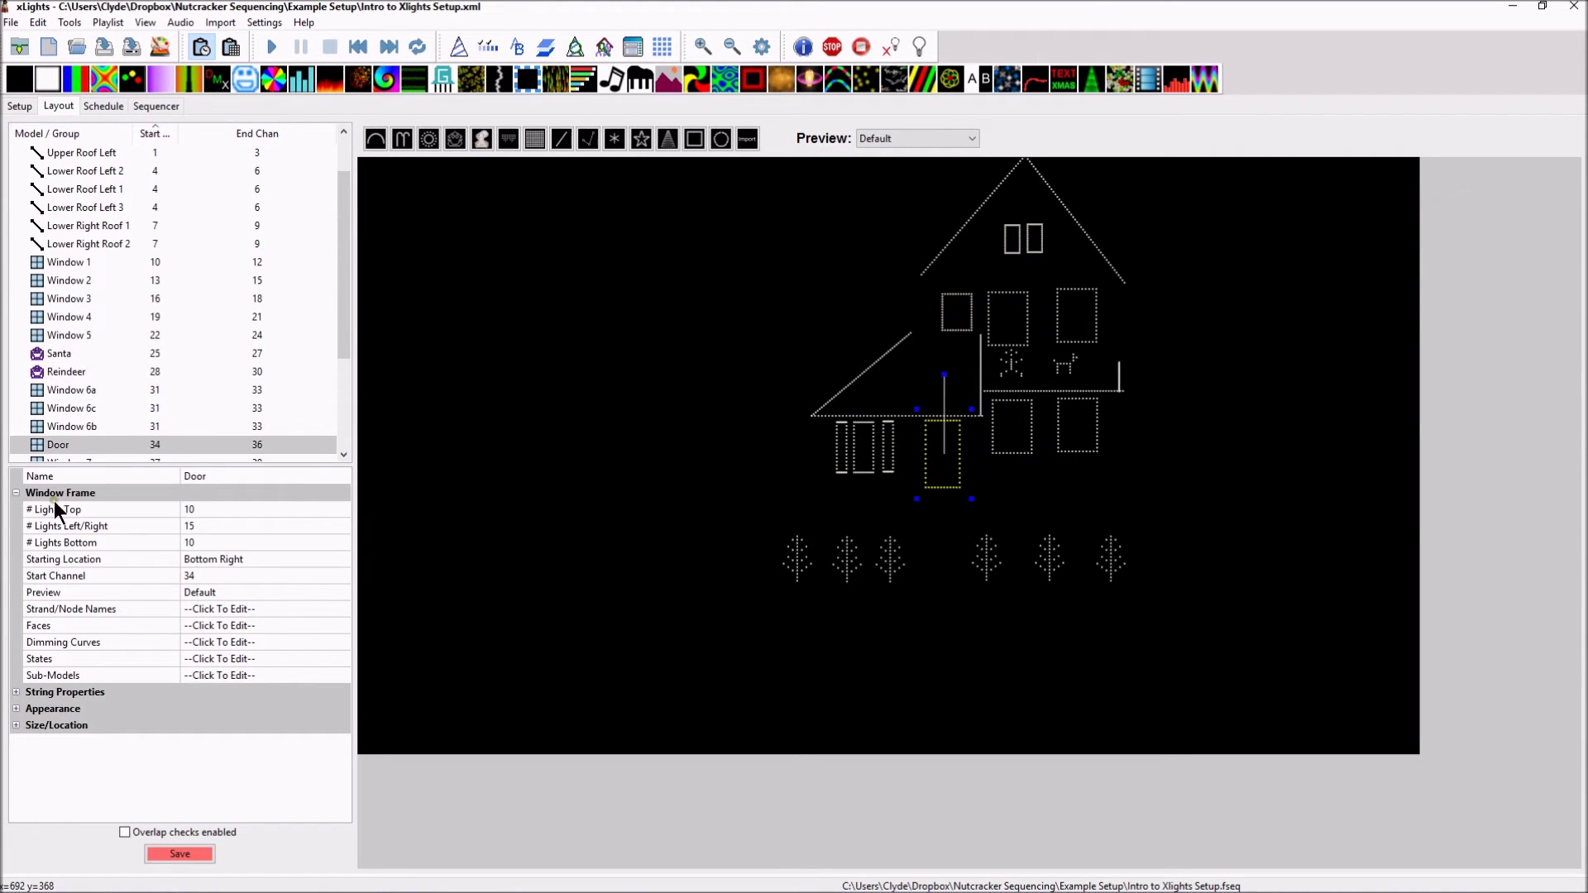
Create a new model group named Tree Line
click(119, 225)
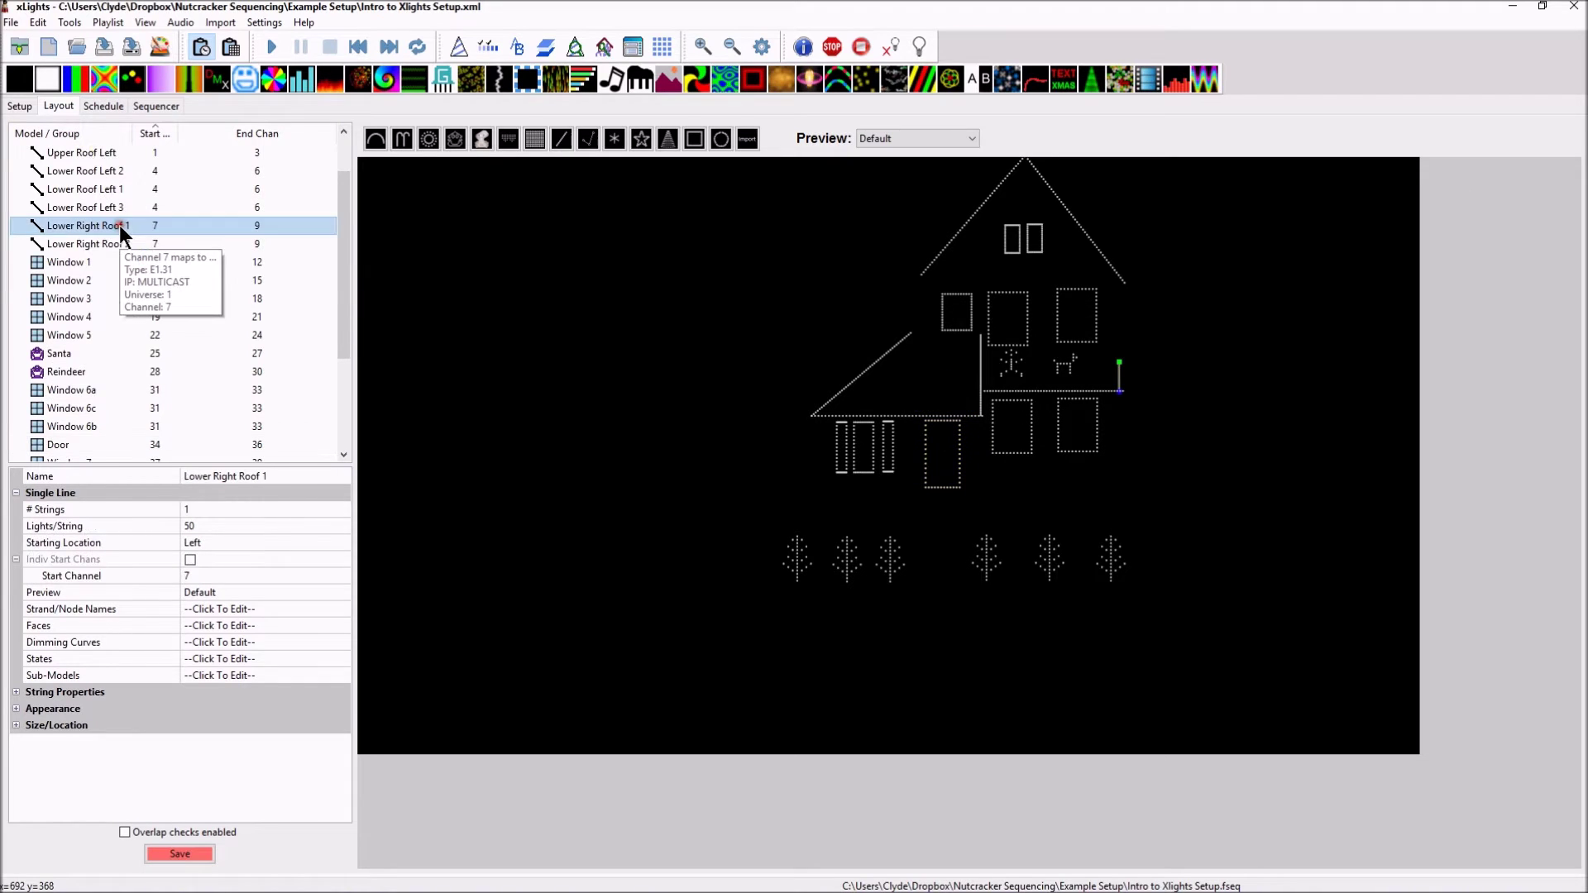
click(92, 173)
click(68, 187)
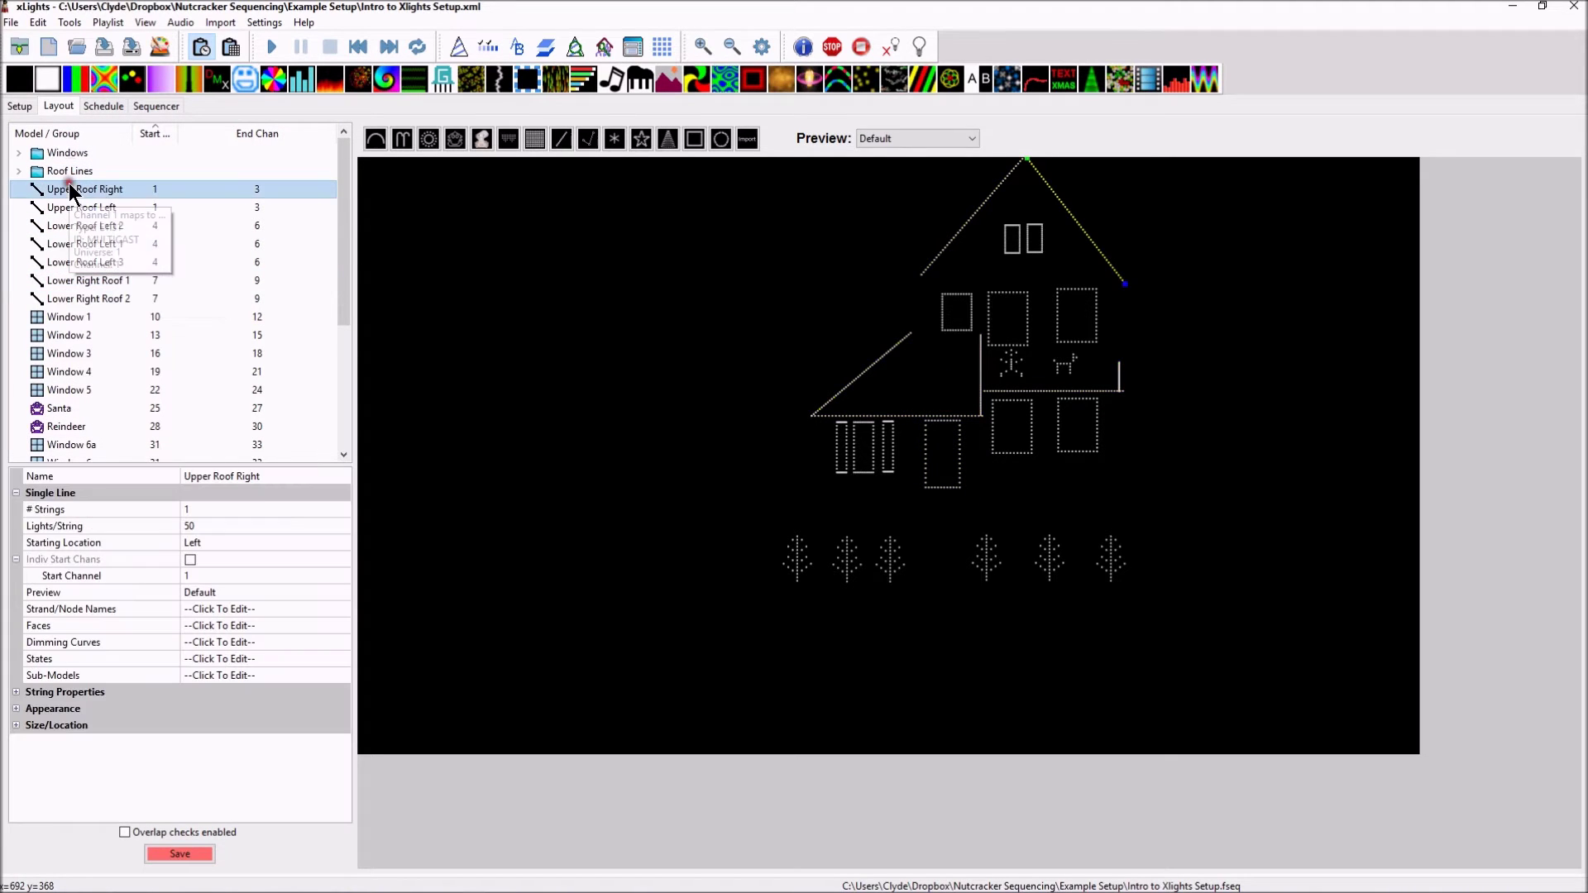
right_click(67, 187)
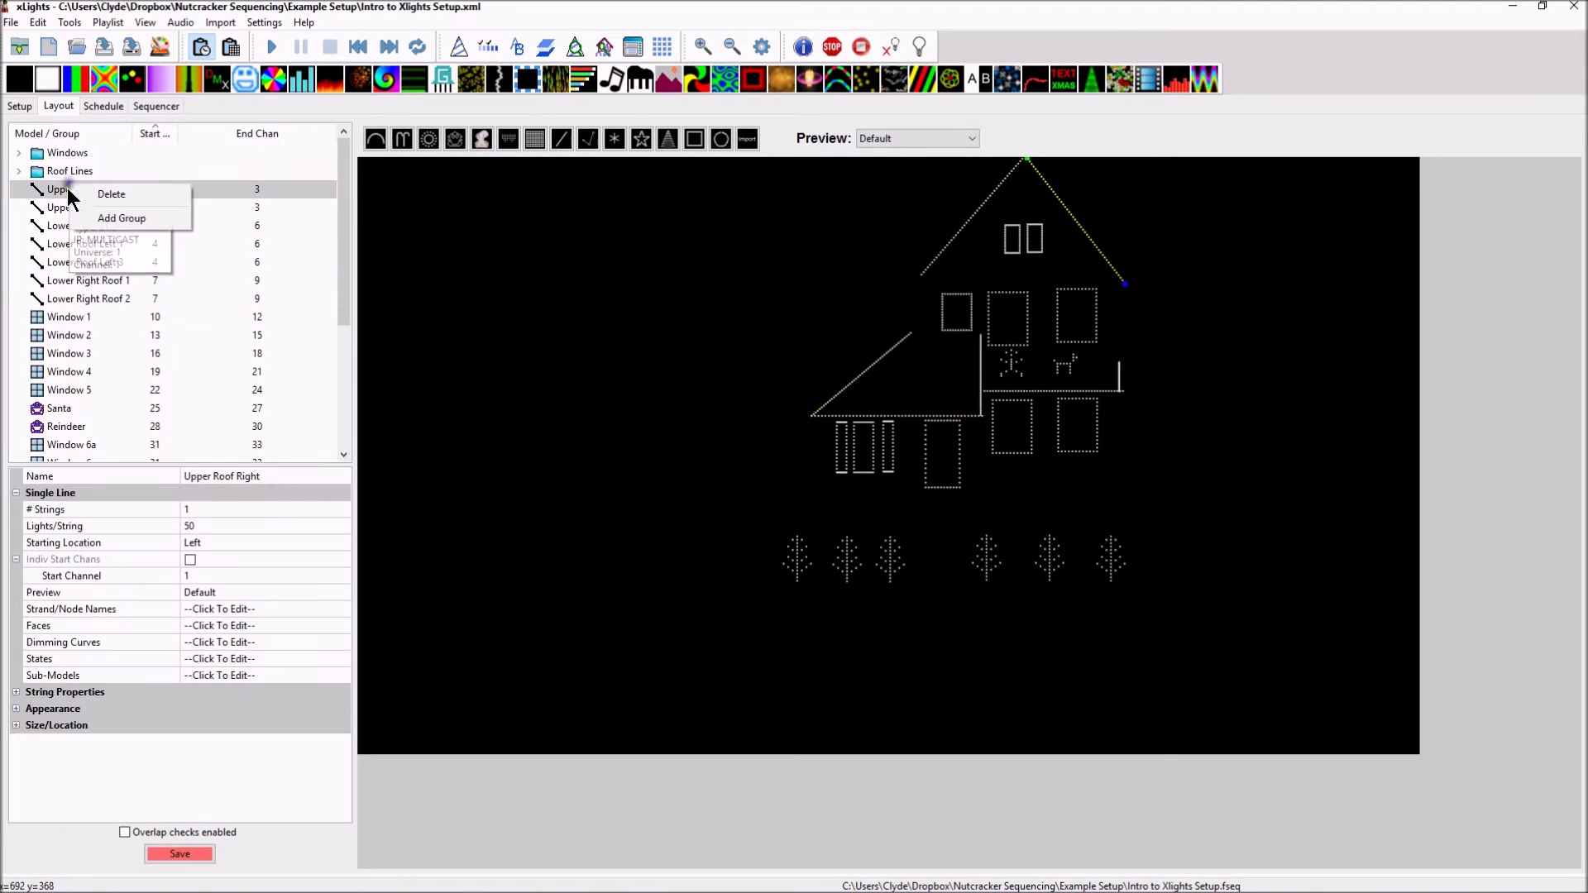
click(101, 215)
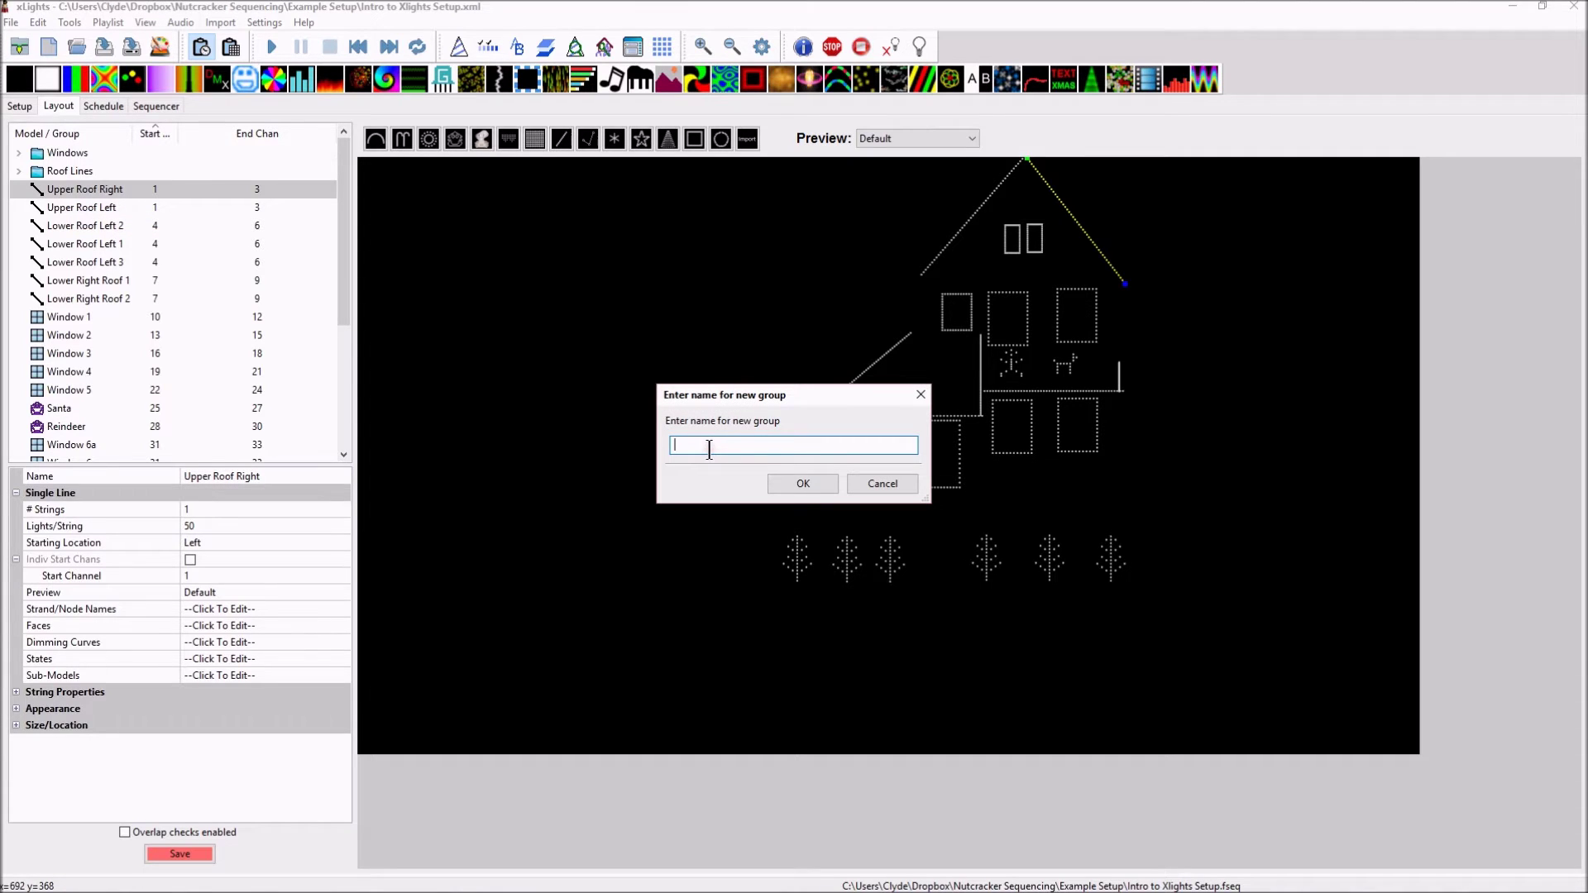
text(Tree Lin)
key(BackSpace)
click(773, 480)
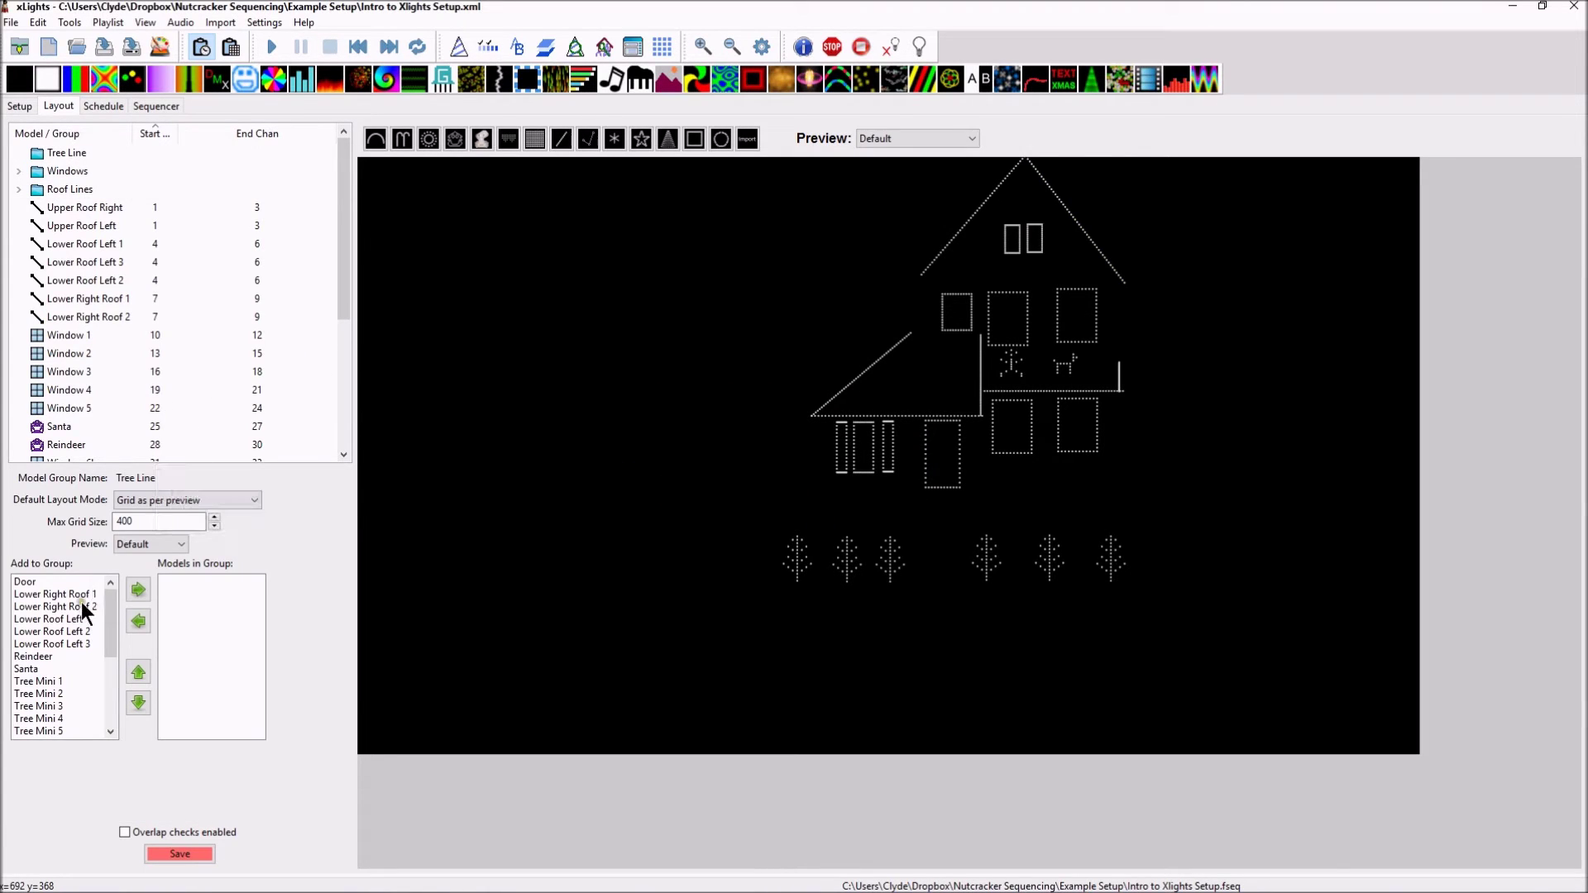
Add Tree Mini 1 through Tree Mini 6 to Tree Line and save the layout
drag(111, 617, 109, 634)
click(23, 632)
click(137, 588)
click(137, 589)
click(137, 588)
click(138, 589)
click(137, 589)
click(134, 587)
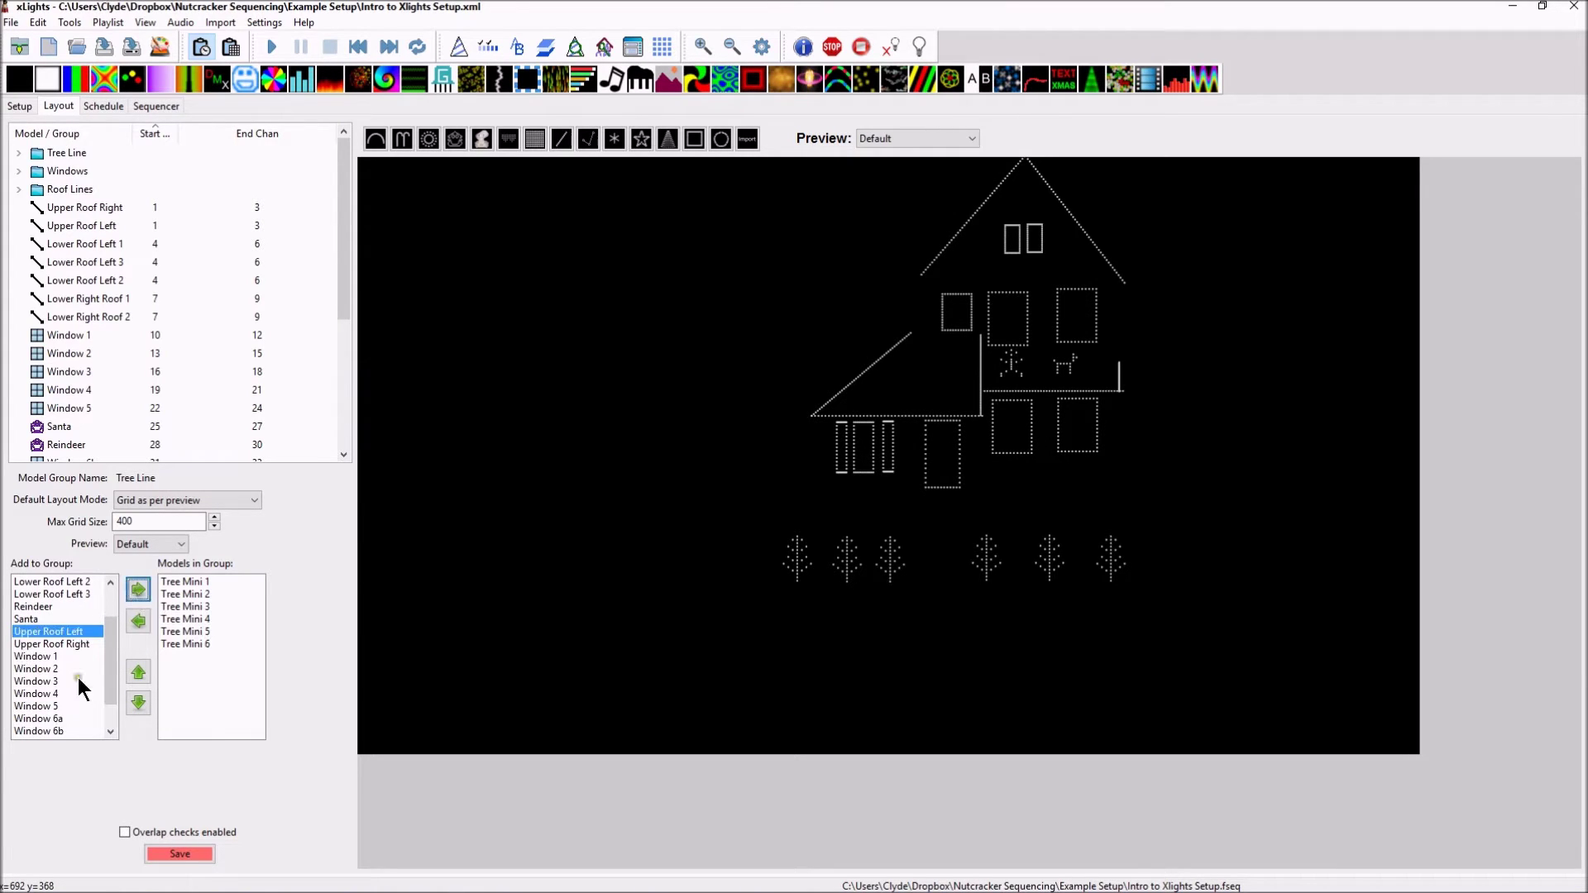
click(179, 854)
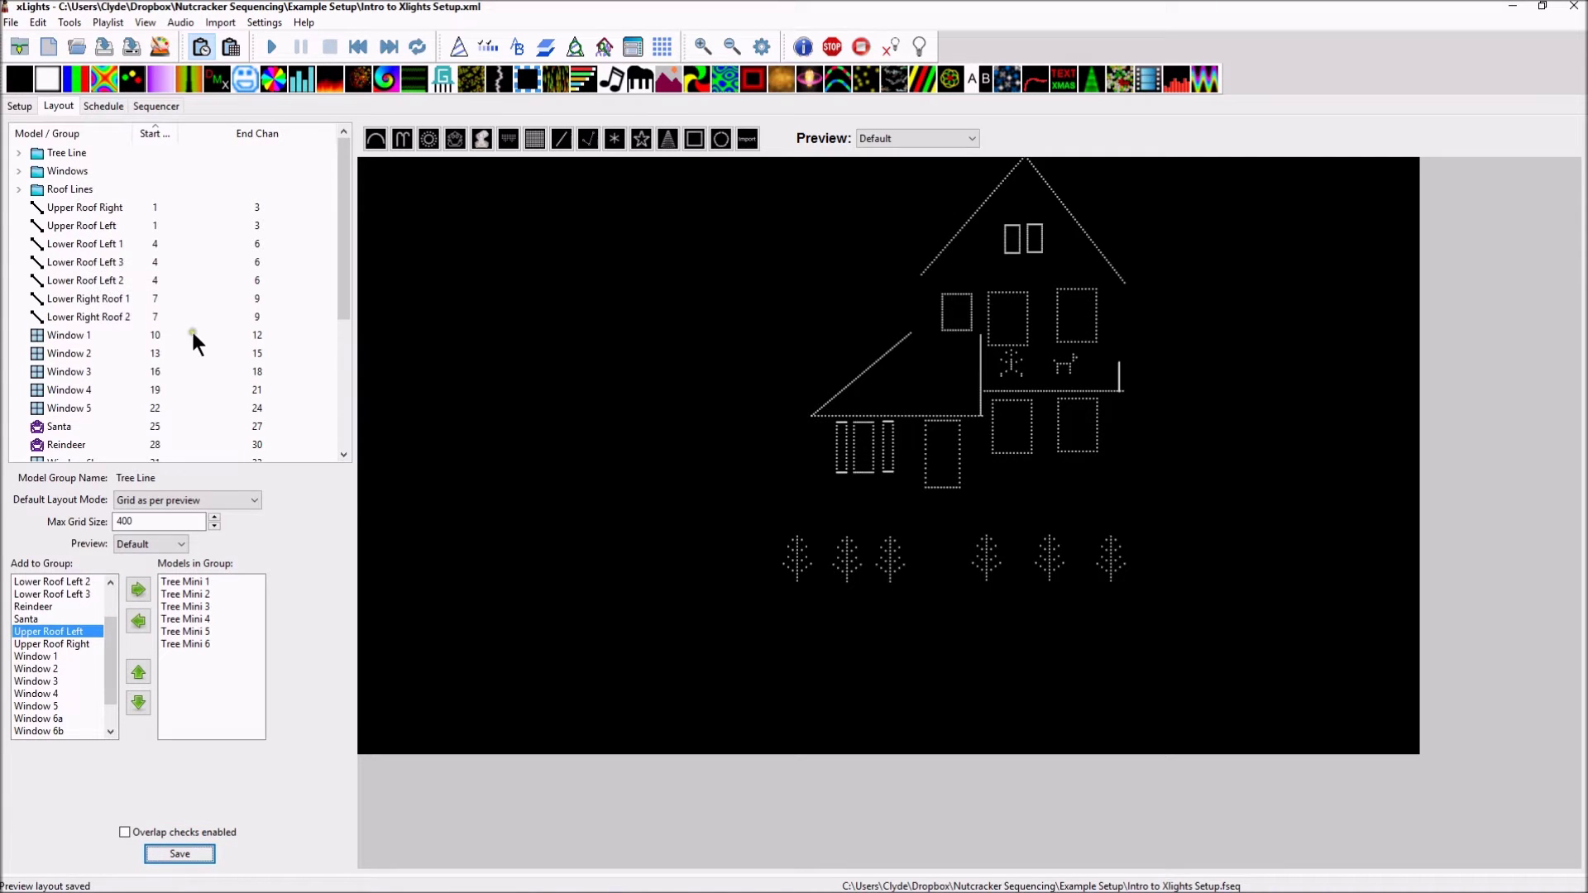
Create a new model group named 'Sant + Deer'
right_click(82, 190)
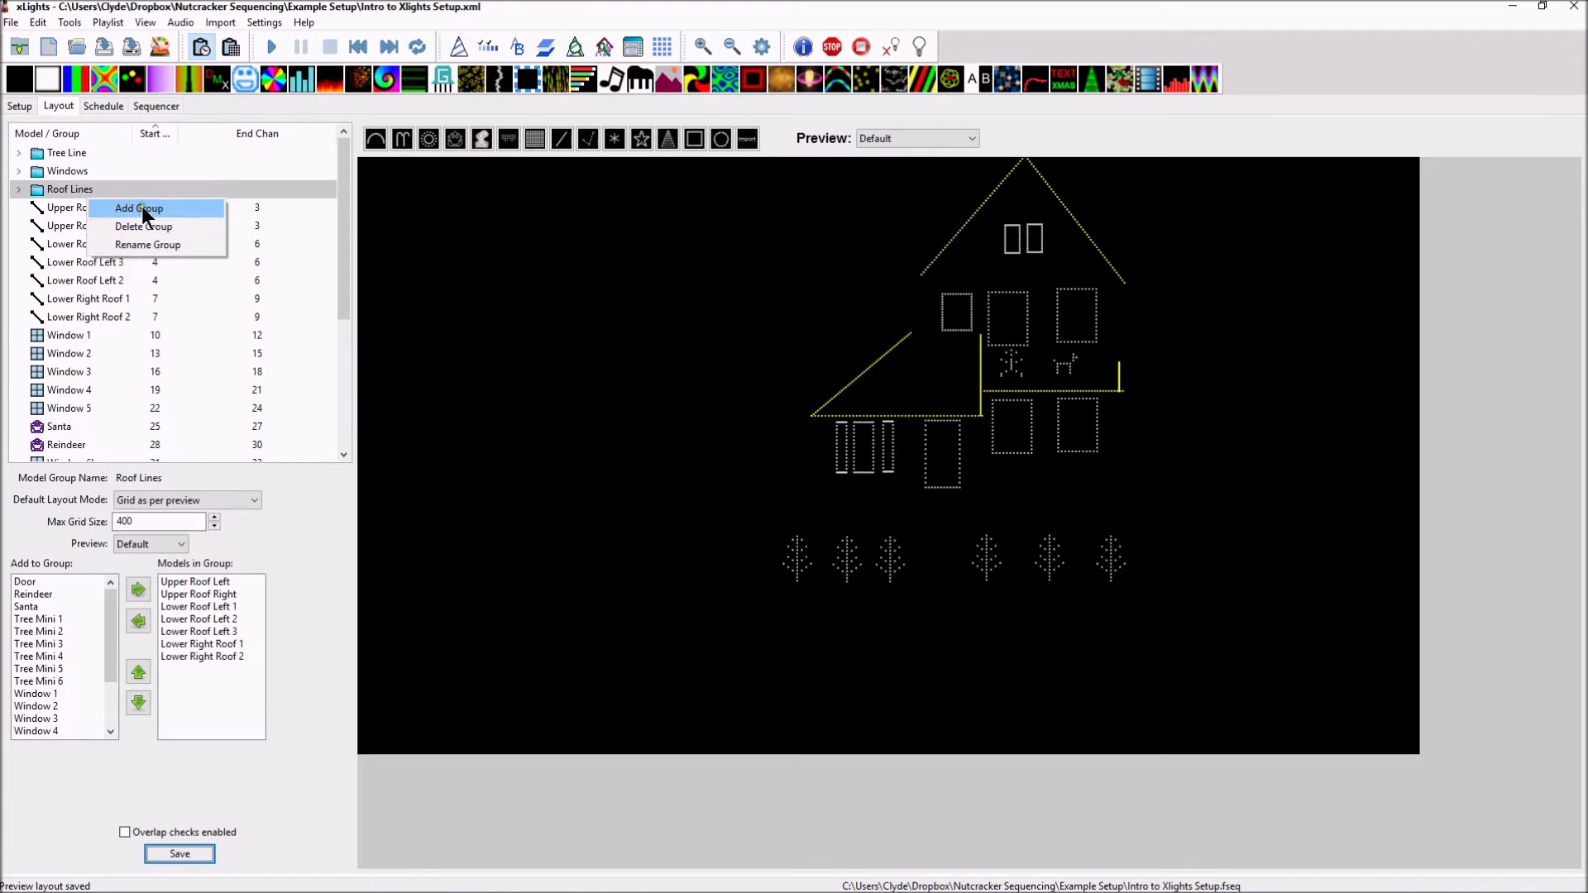
click(141, 207)
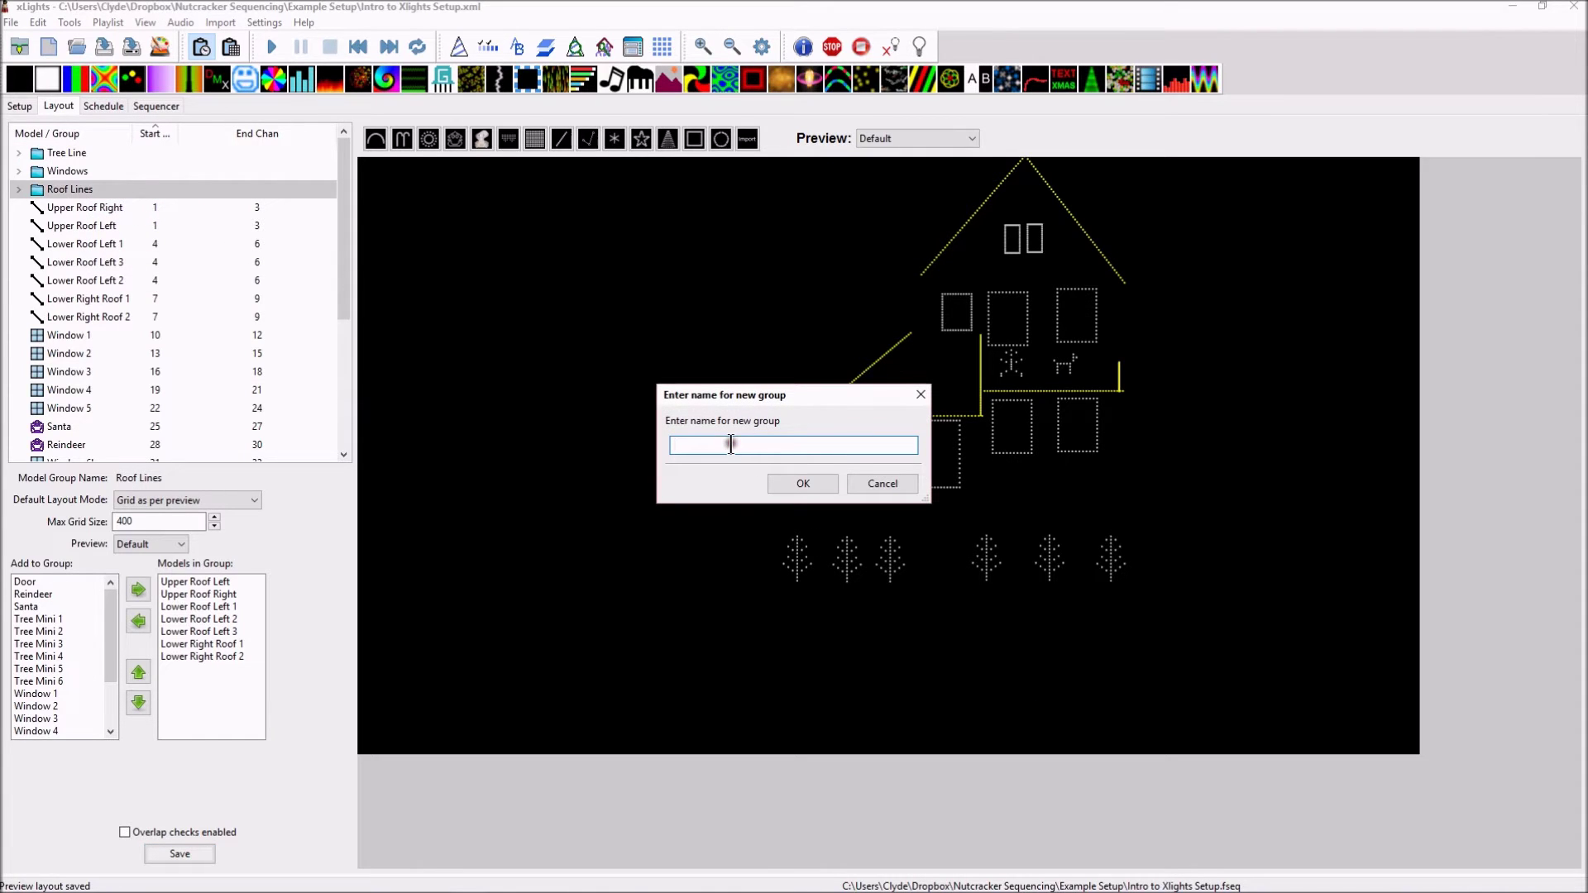
text(Sant an)
key(BackSpace)
text(\)
key(BackSpace)
text(+ Deer)
click(830, 488)
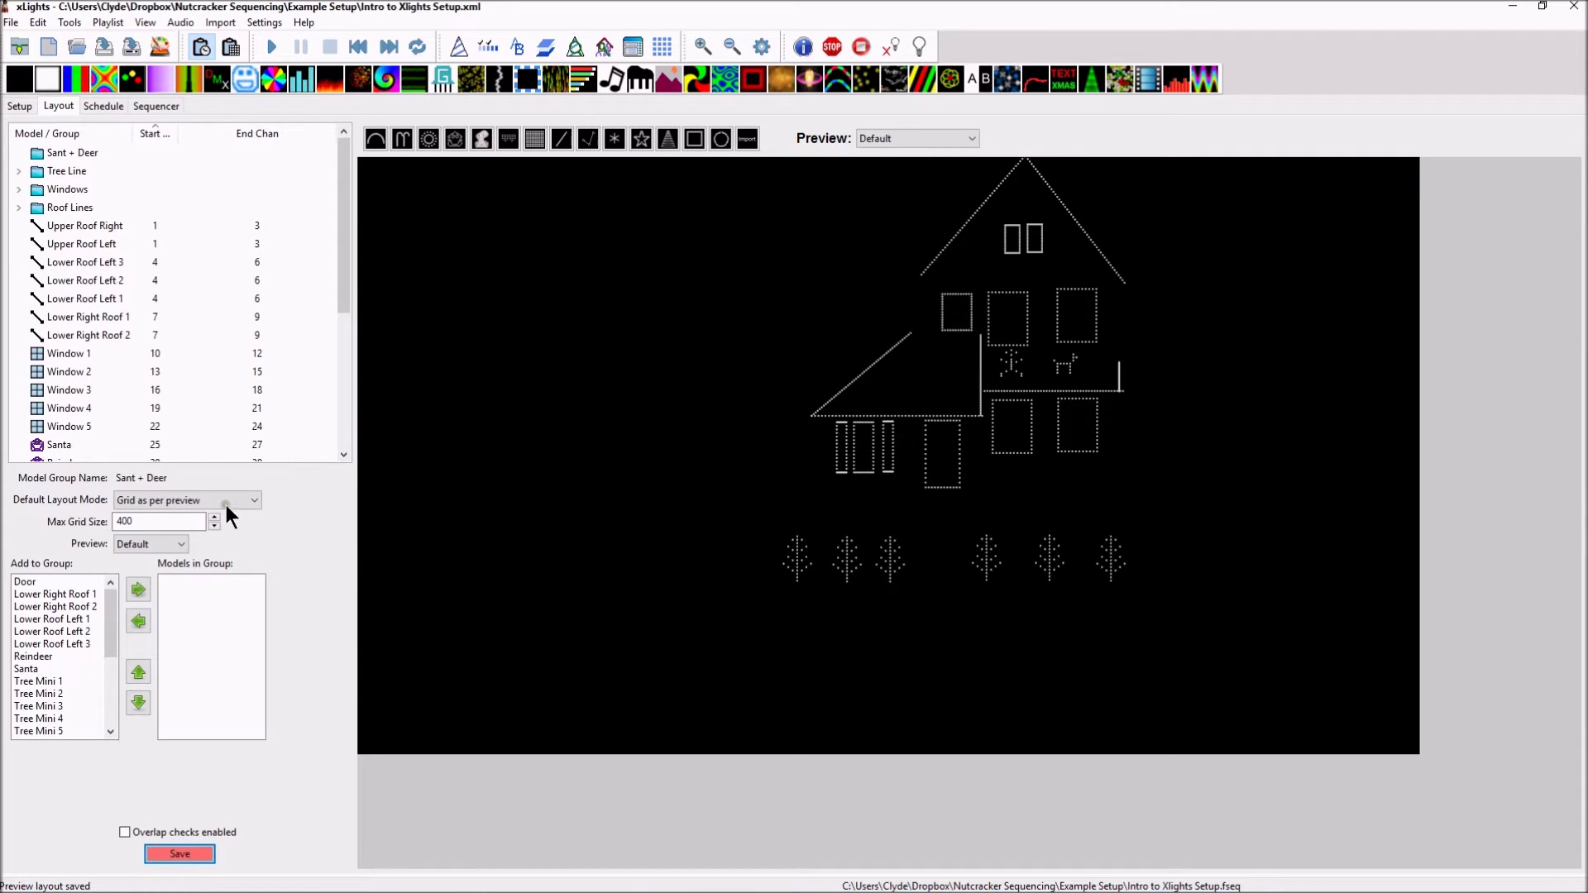
Add Reindeer and Santa to Sant + Deer with Santa first, then save the layout
click(49, 656)
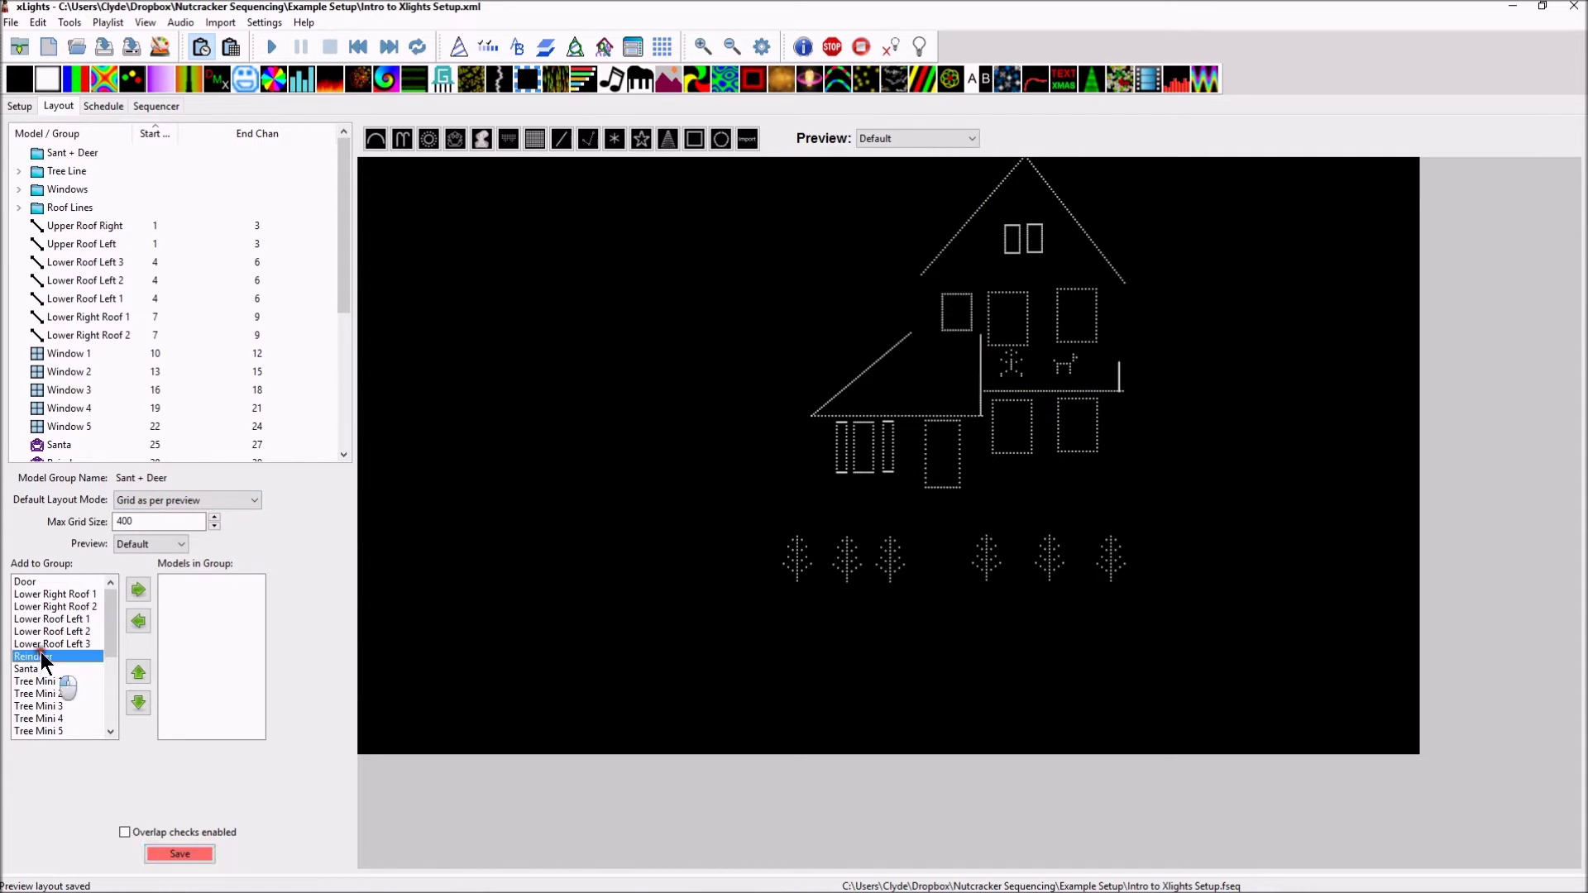
click(138, 588)
click(36, 656)
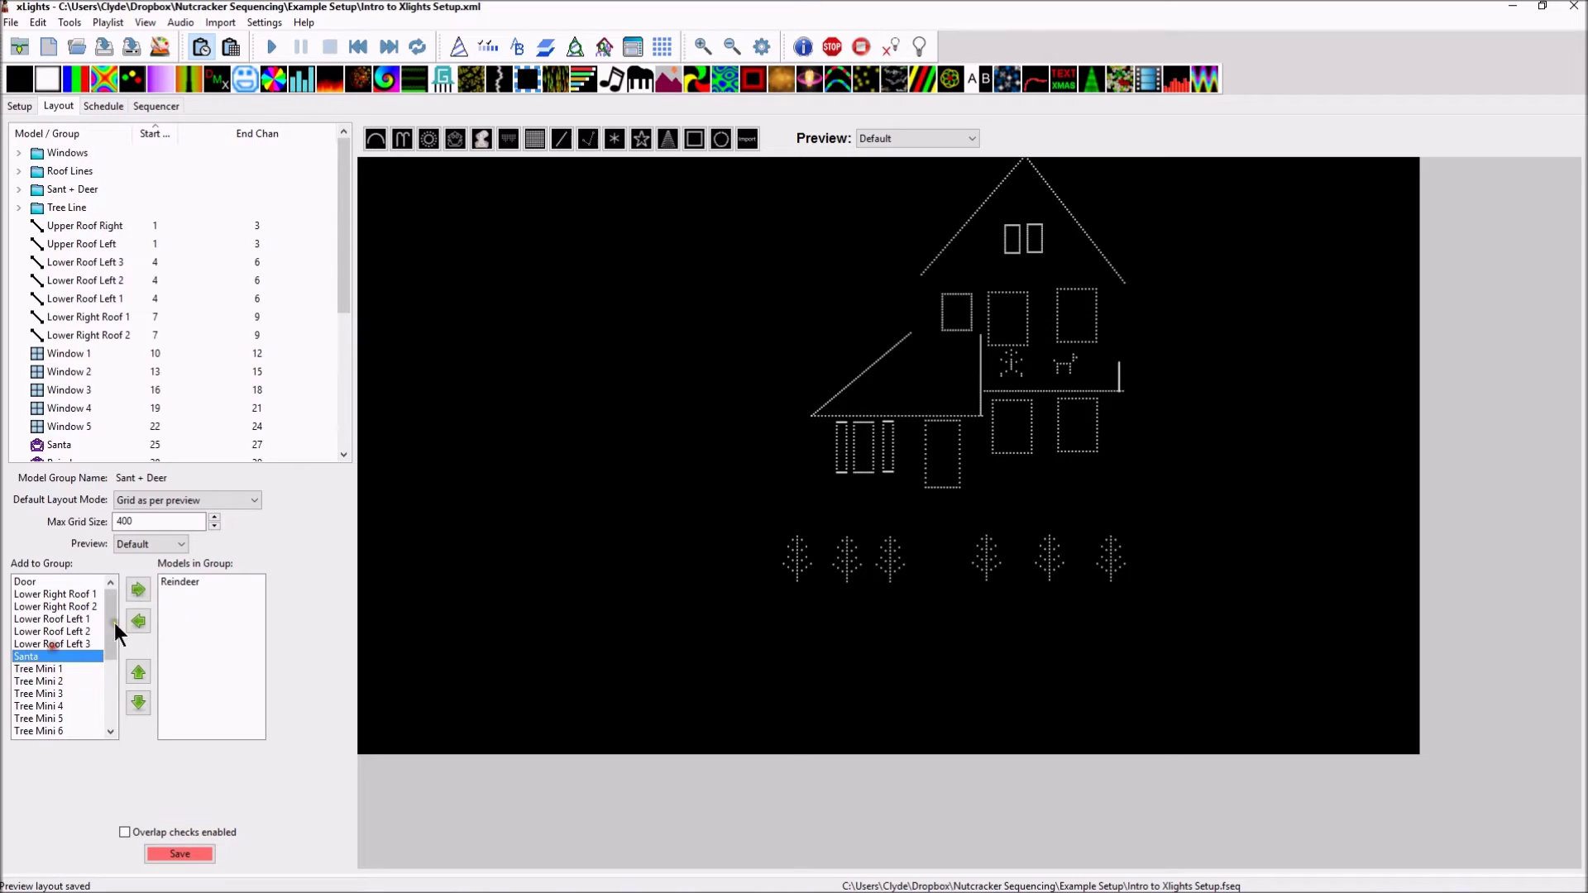
click(137, 588)
click(175, 594)
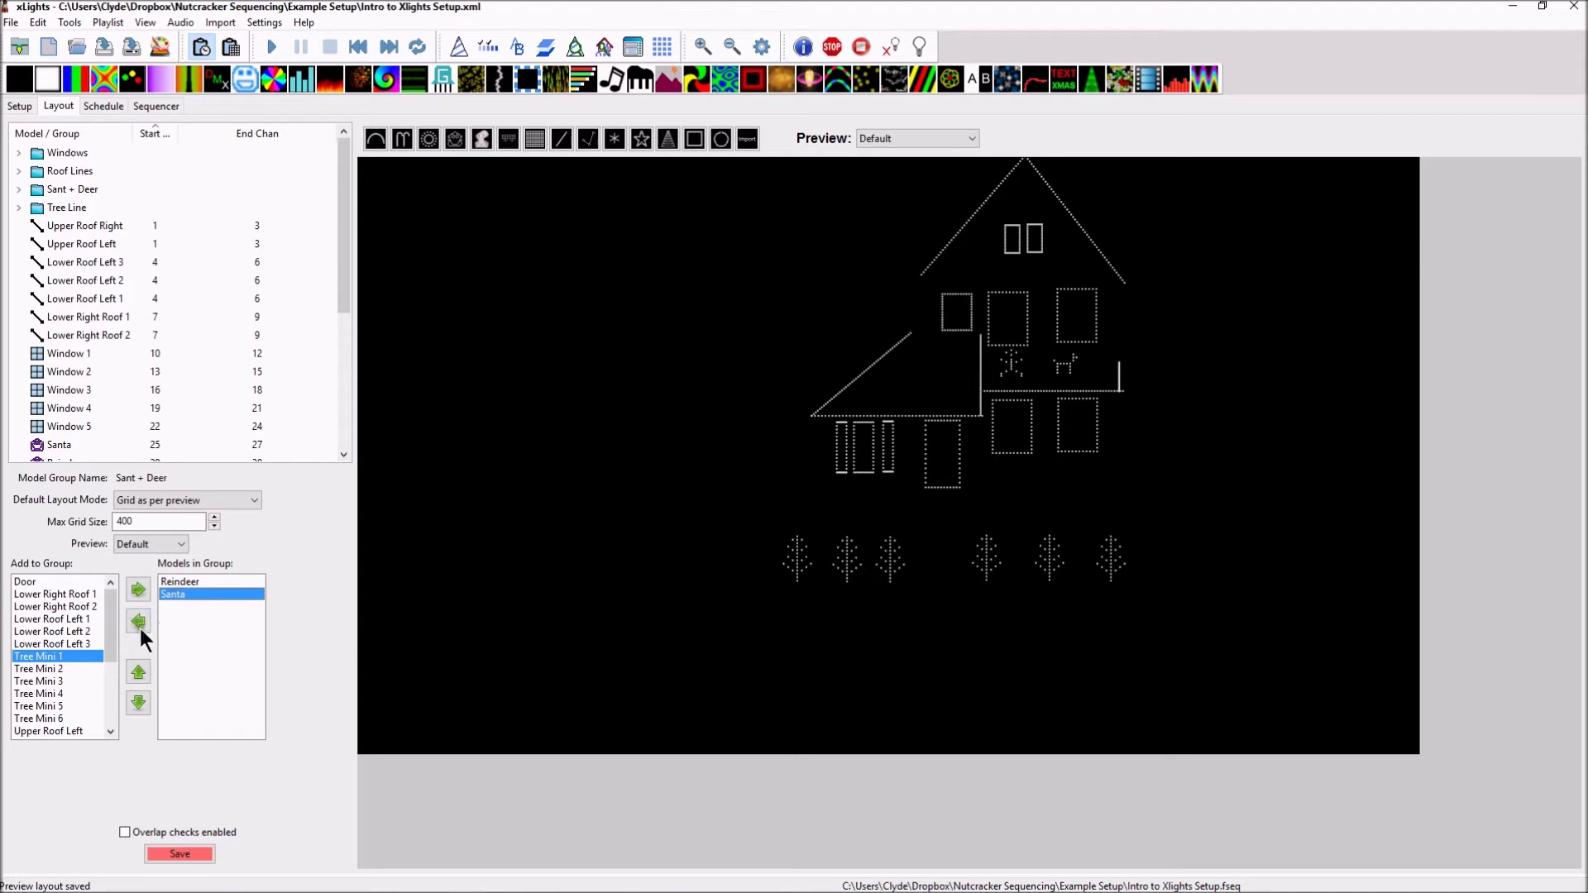
click(137, 672)
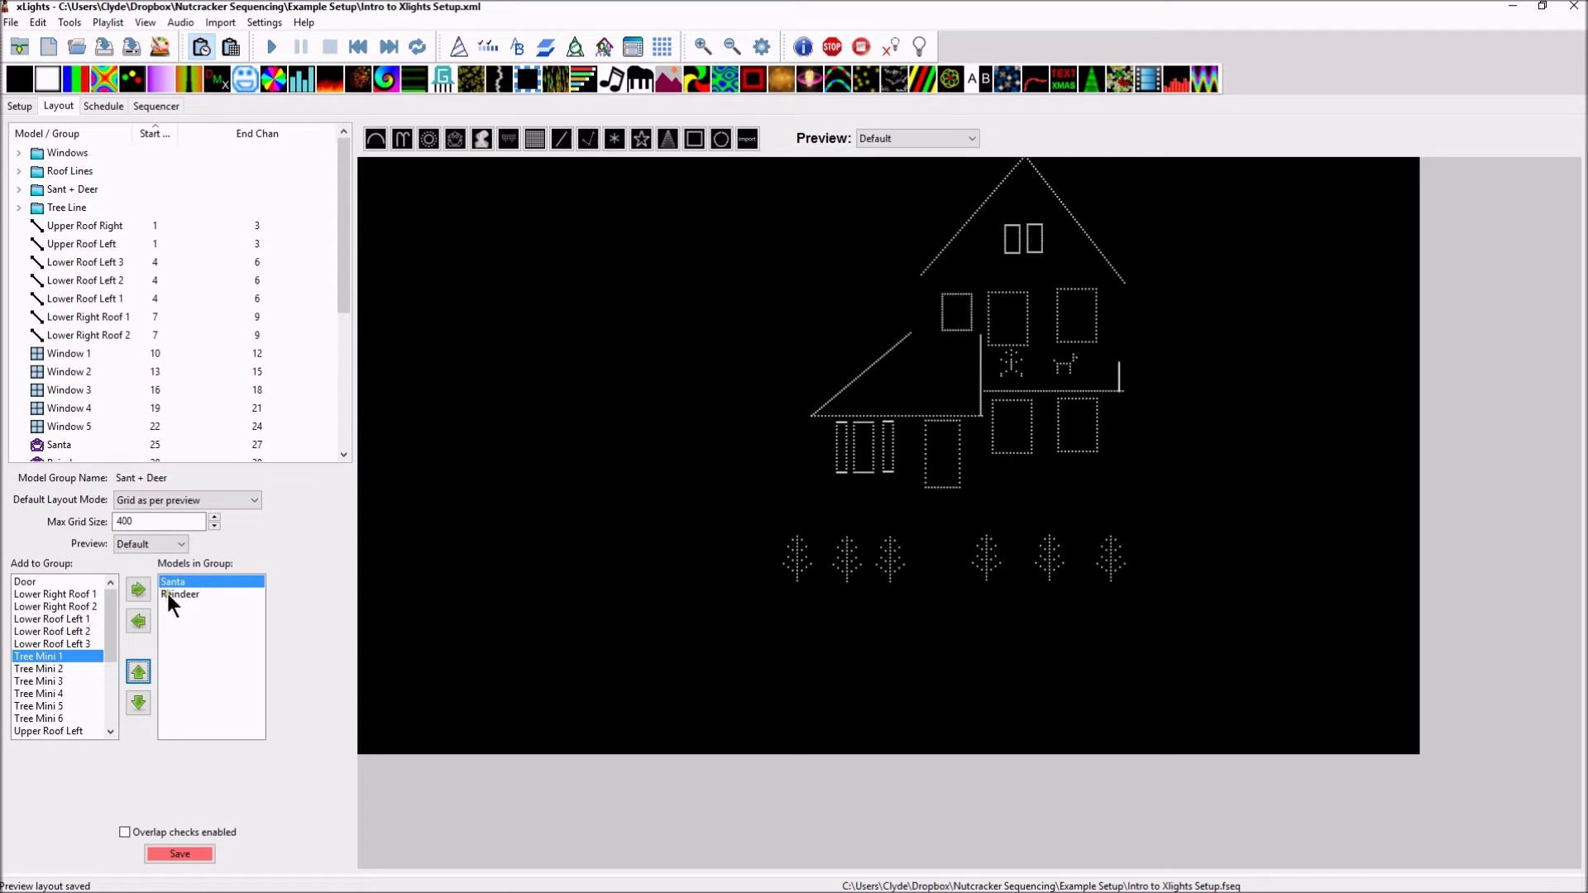
click(167, 851)
Create a new empty sequencer view named 'All Groups' and select it for editing
click(161, 106)
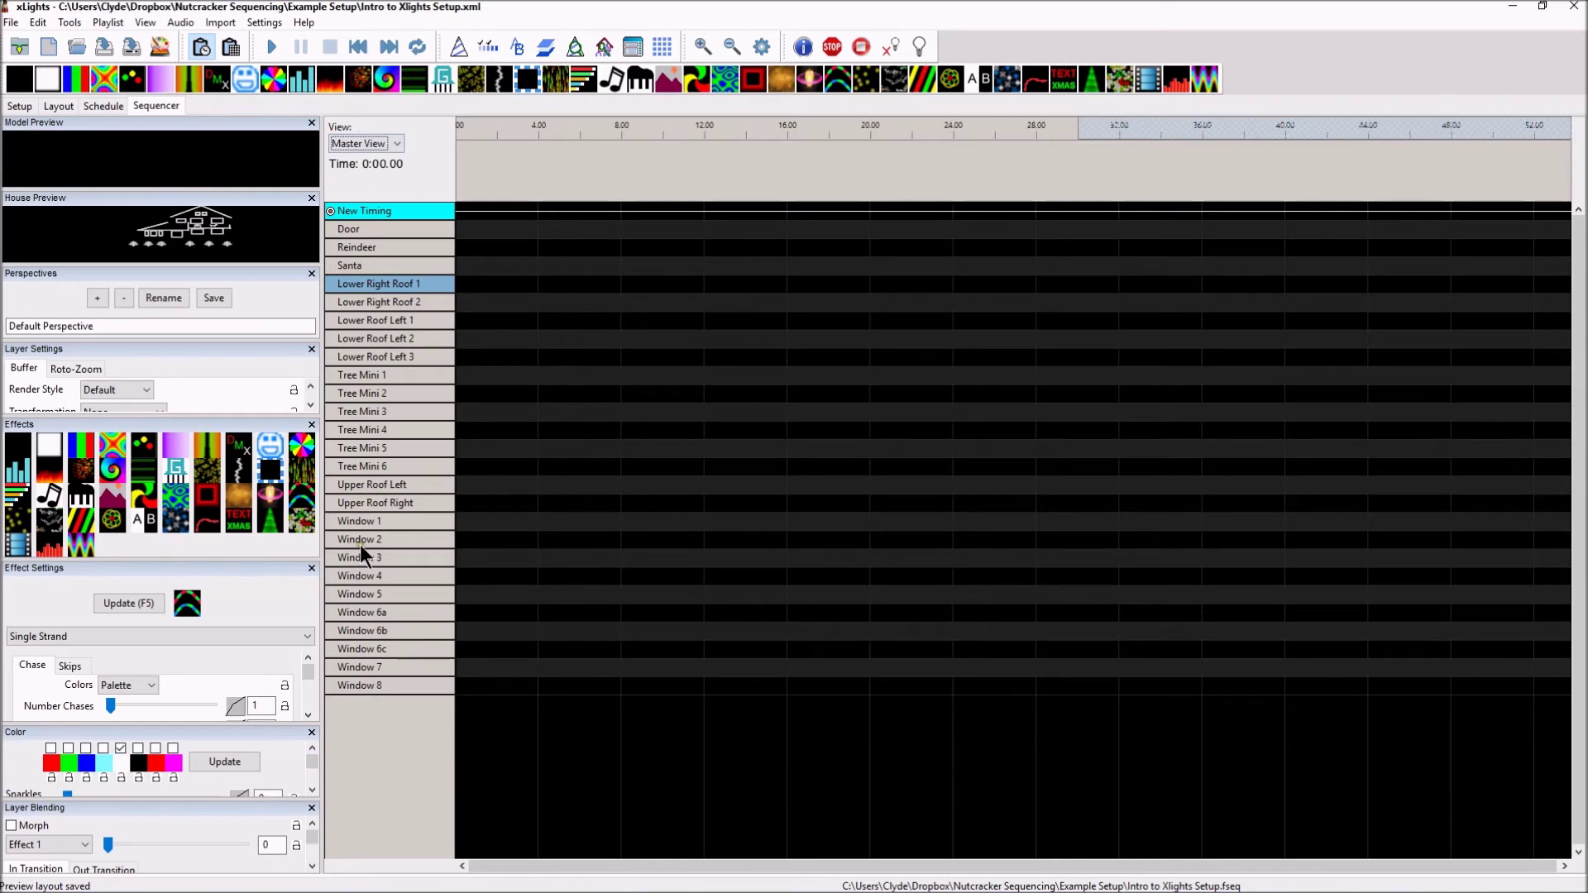
right_click(387, 363)
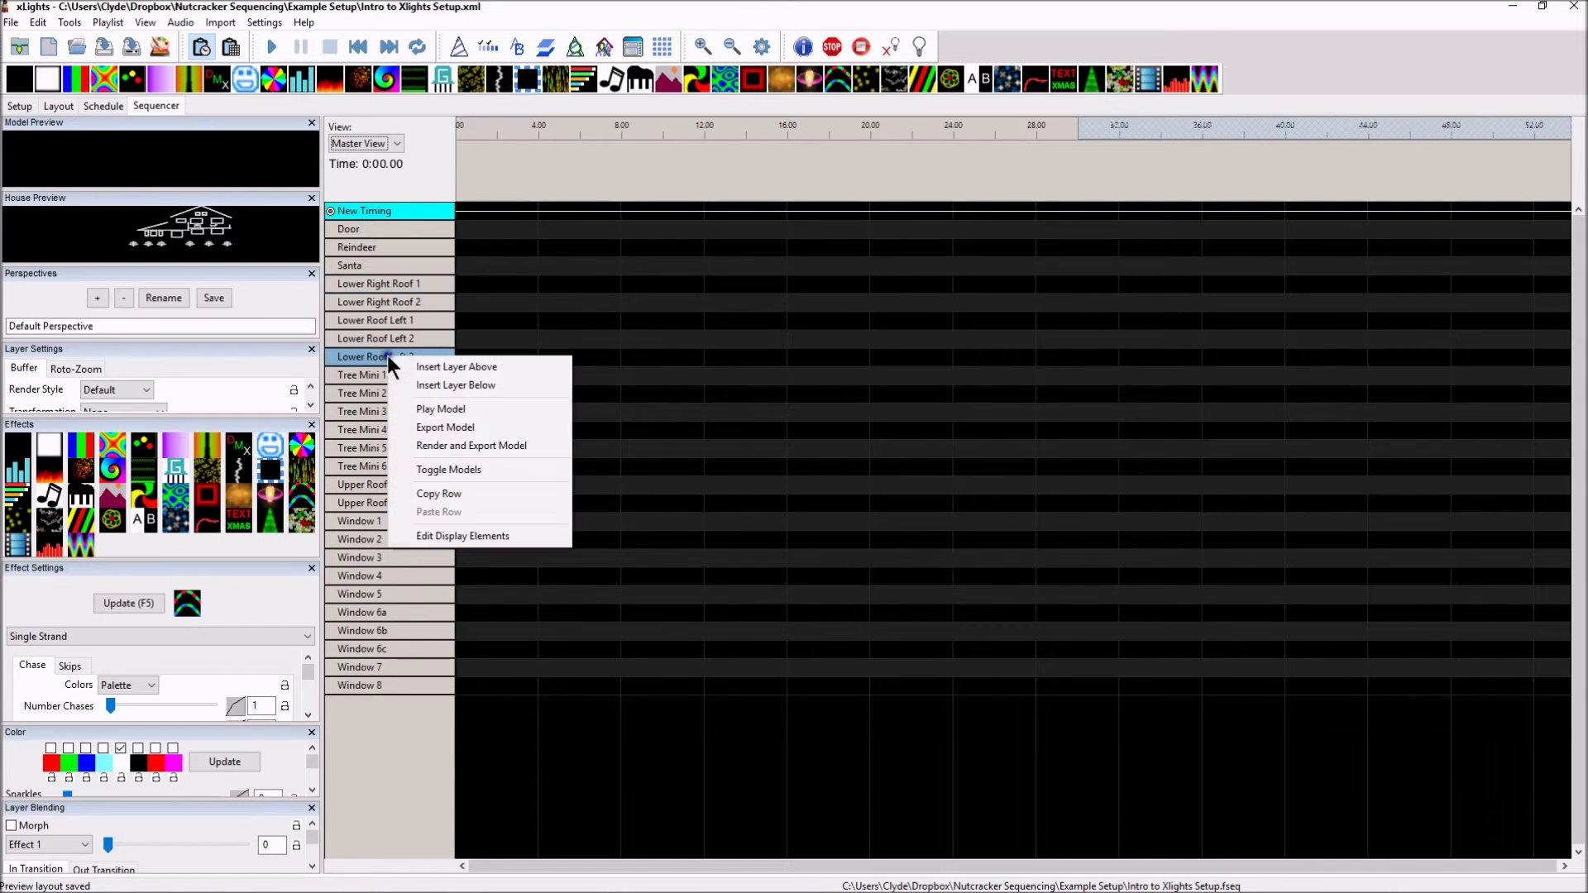
click(424, 534)
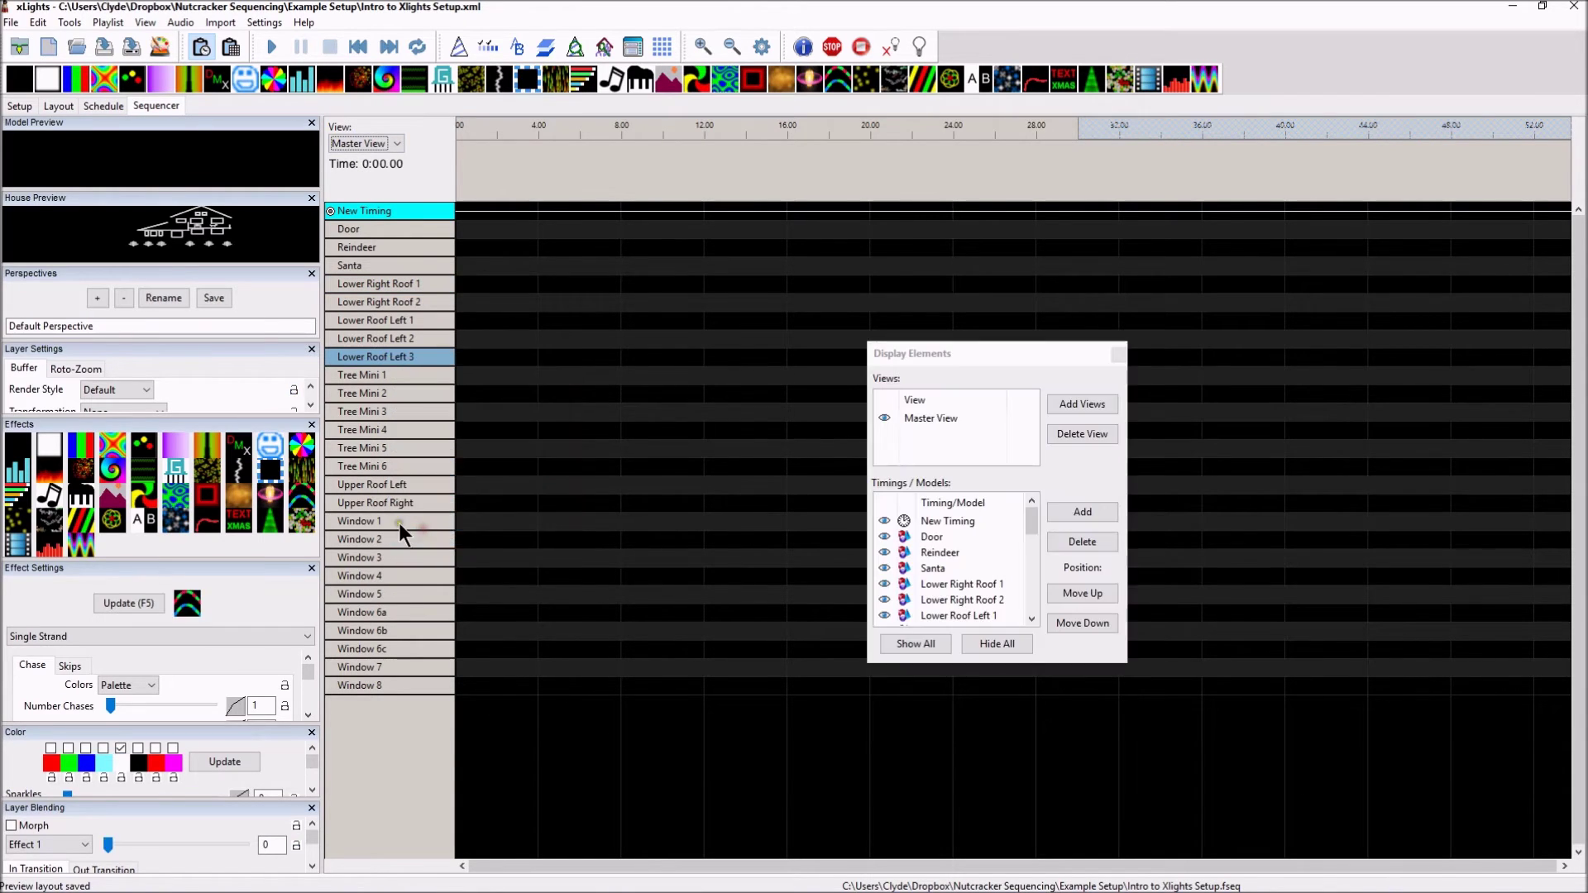
click(1083, 403)
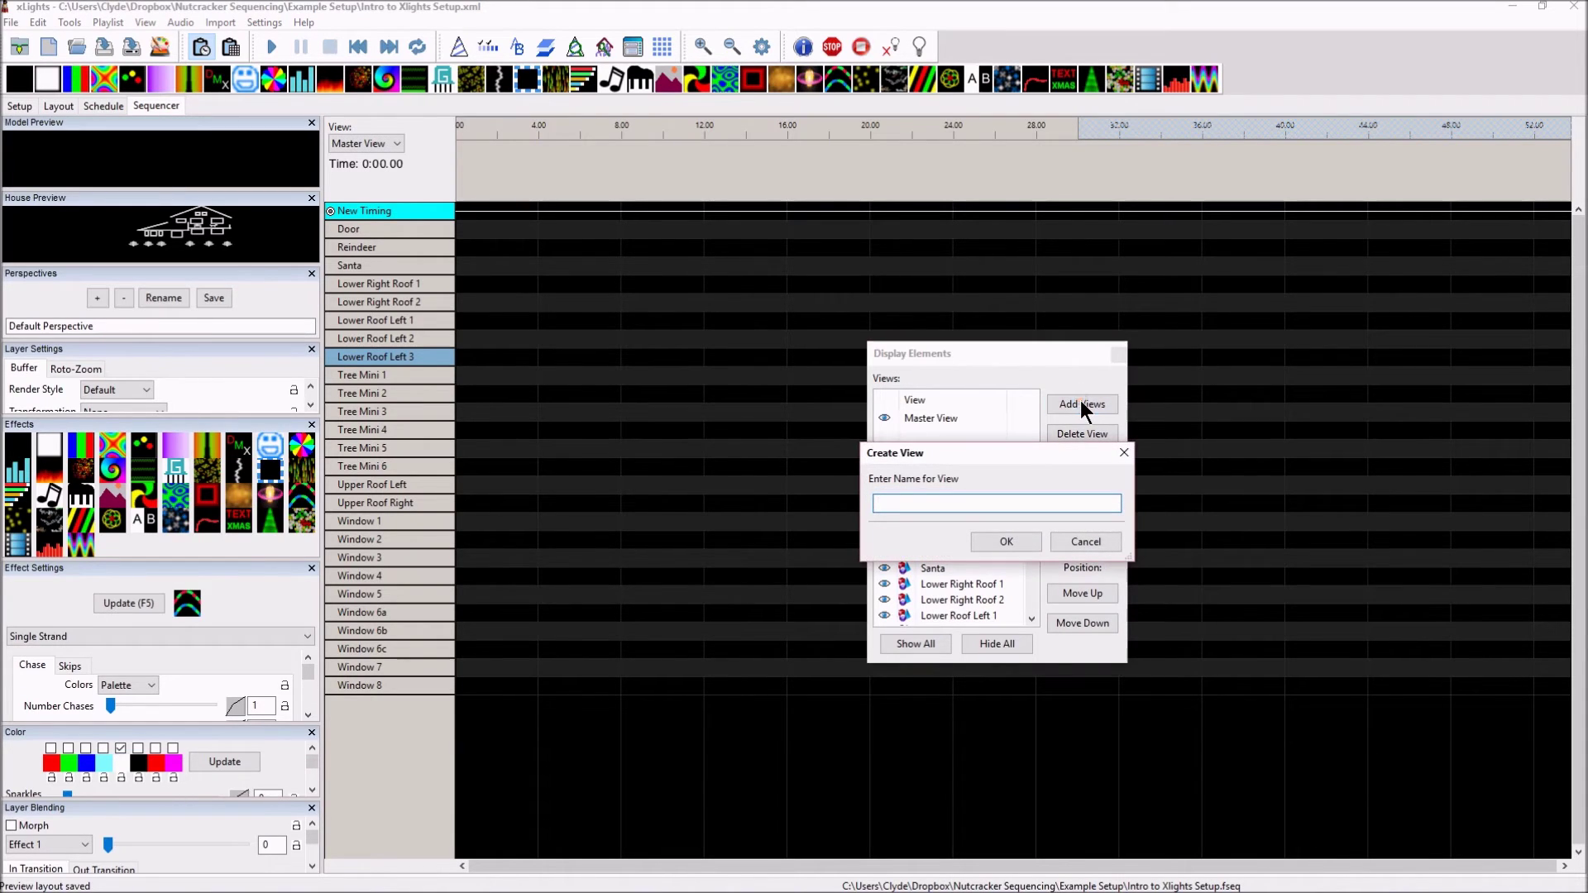
click(907, 502)
text(All Groups)
click(998, 539)
click(908, 433)
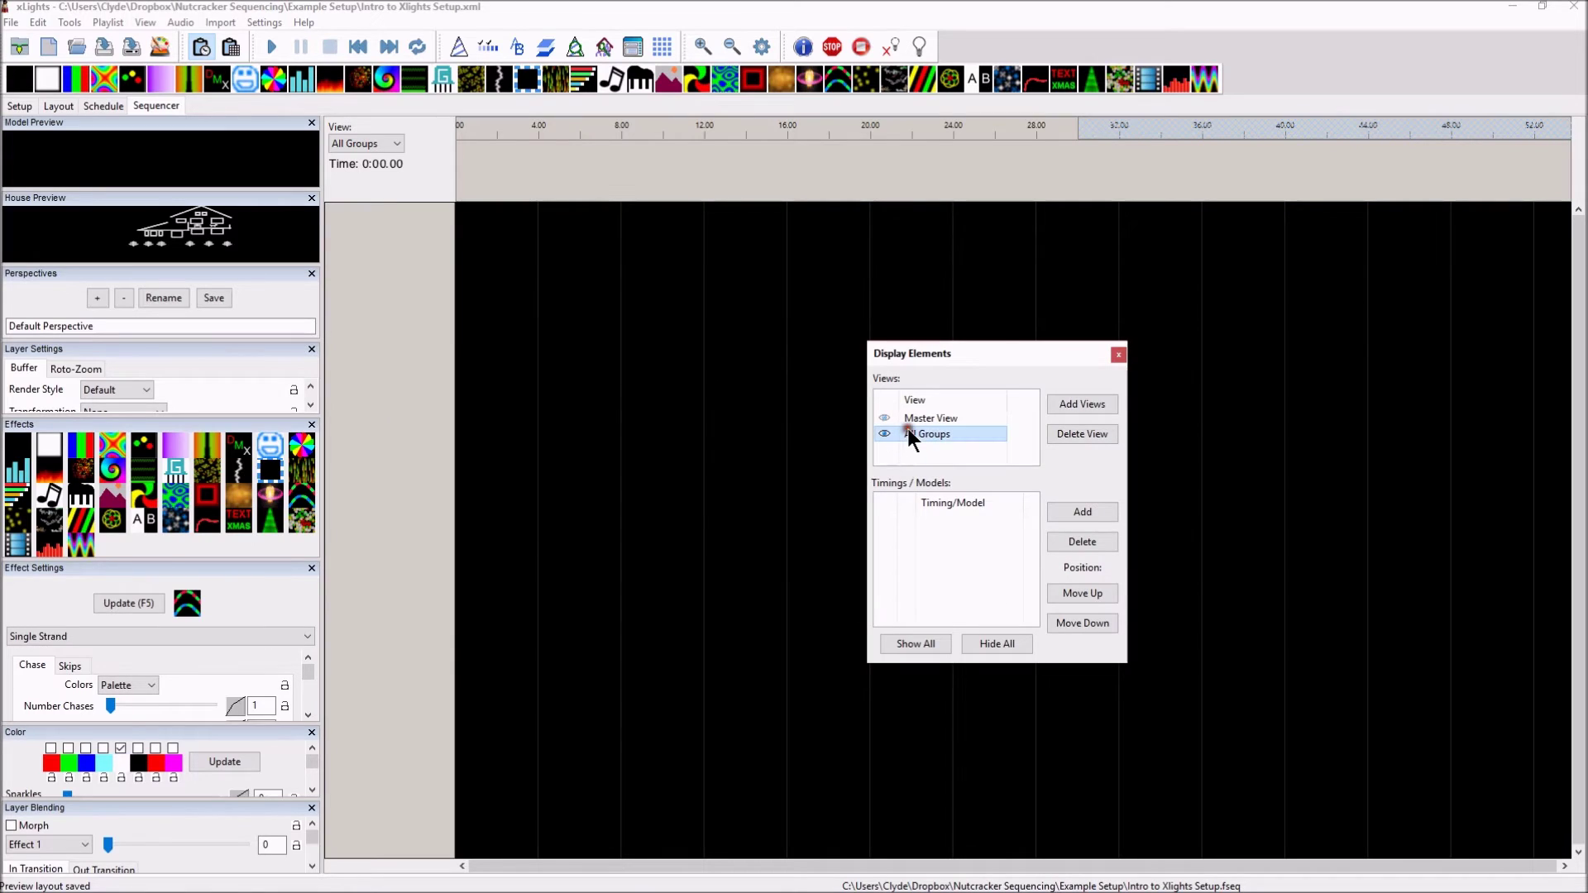
Add Reindeer, Roof Lines, Sant + Deer and Windows as rows in the All Groups view
click(1094, 514)
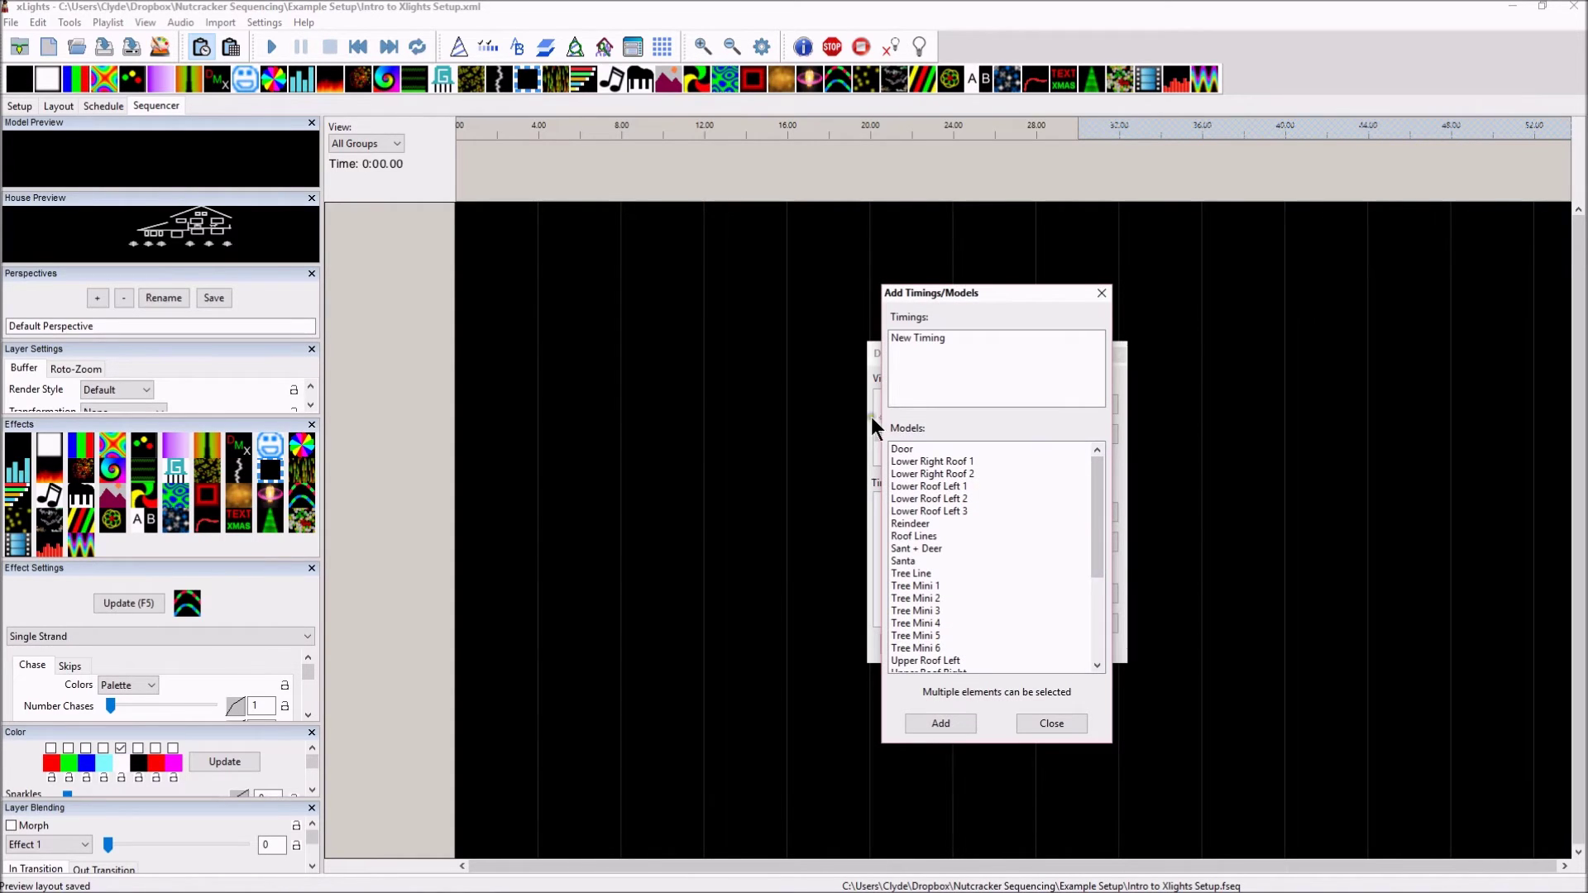
click(907, 536)
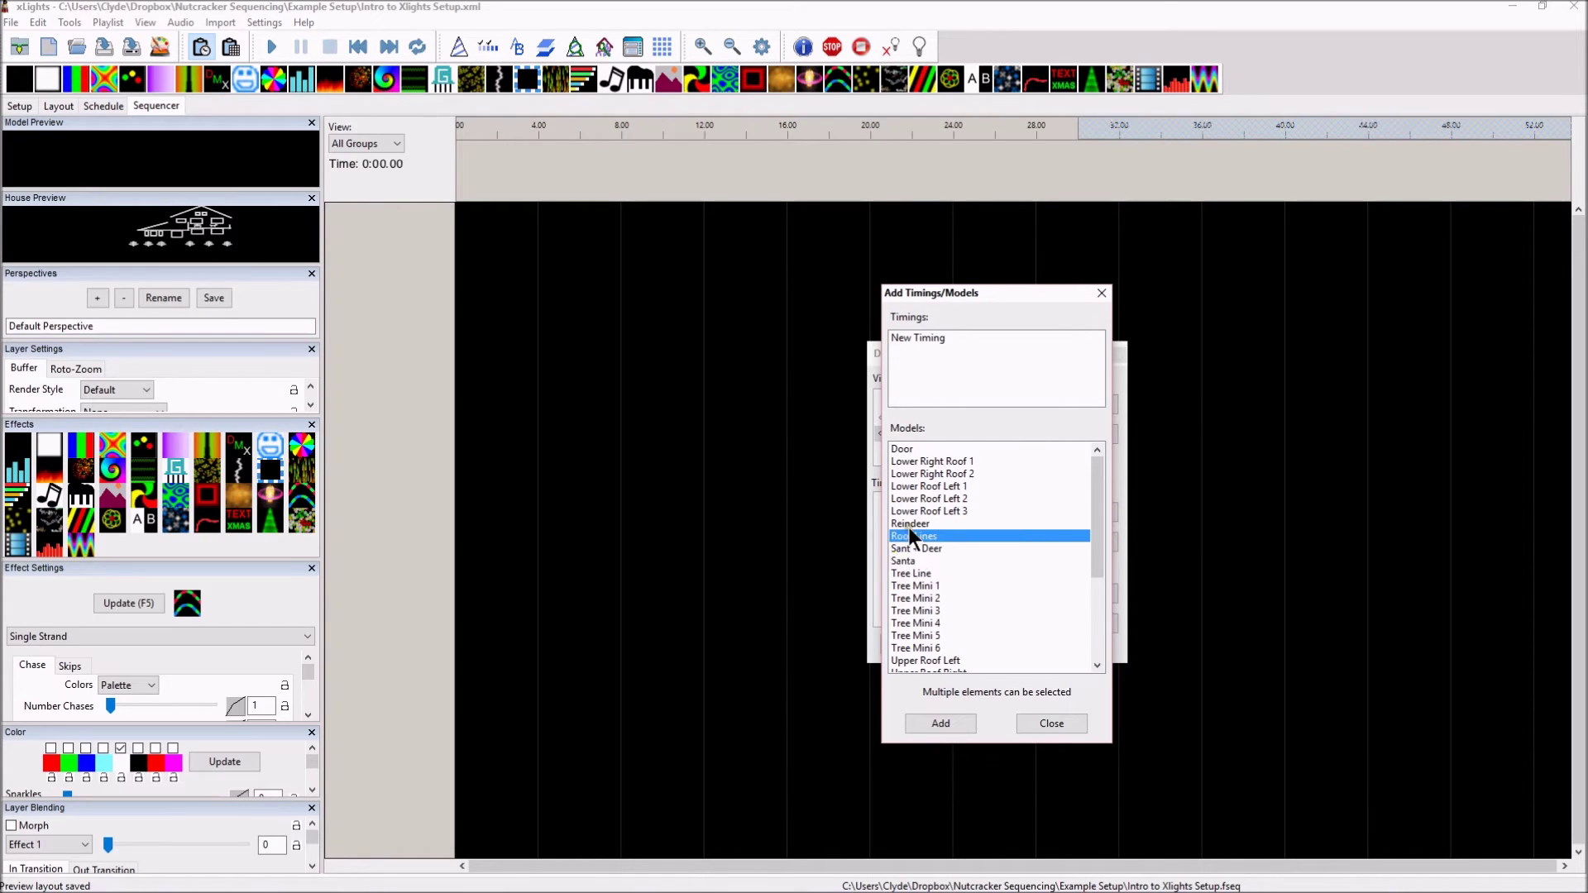
ctrl+click(910, 524)
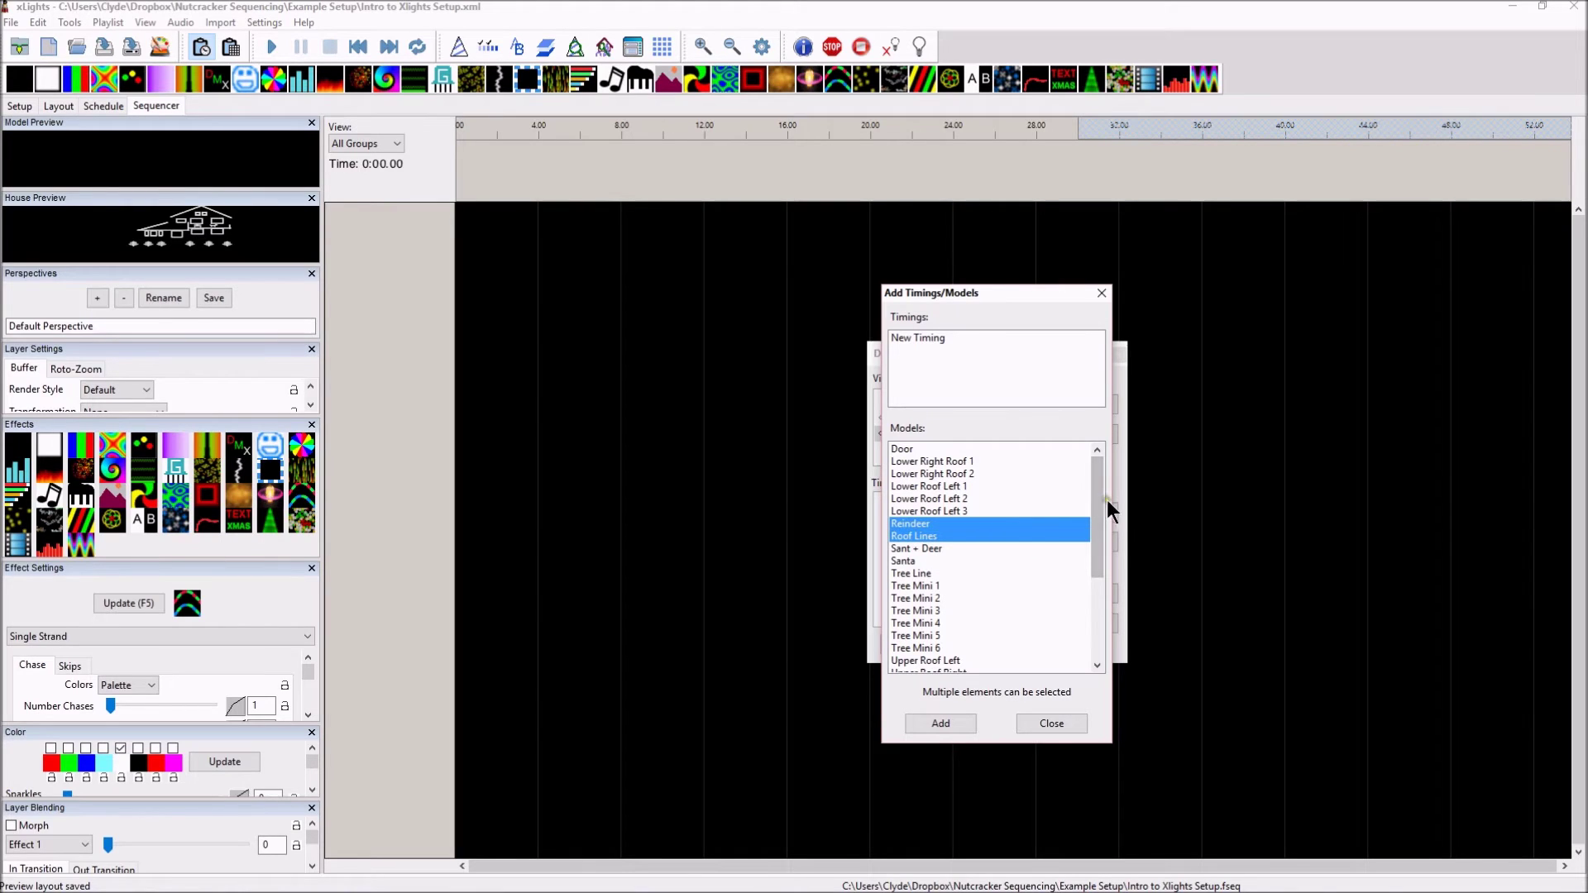
drag(1097, 511, 1096, 599)
click(914, 660)
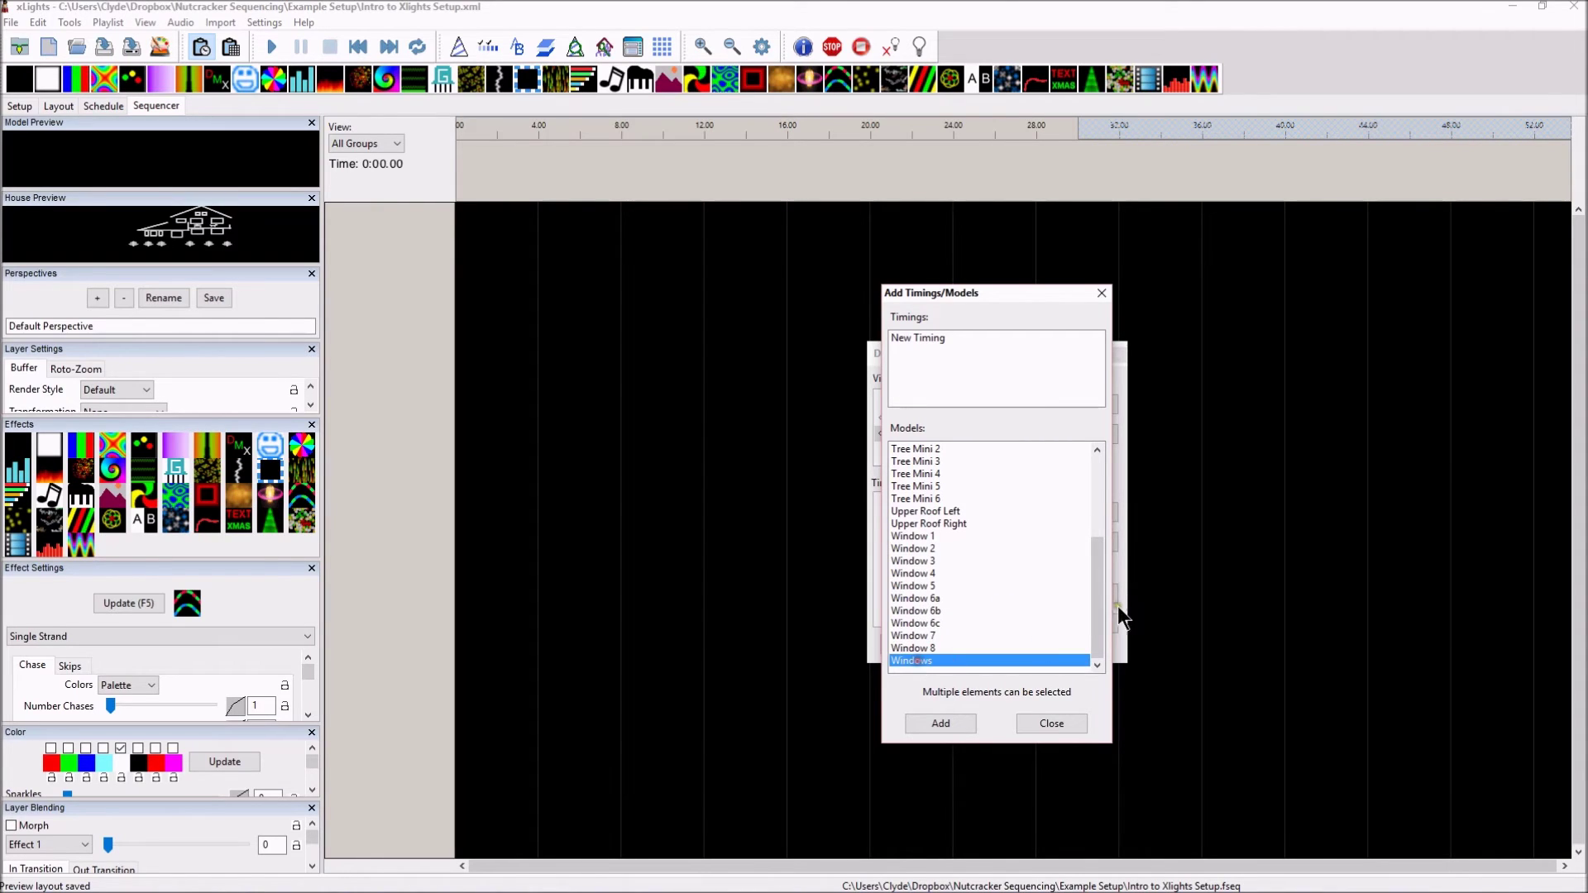
drag(1092, 602, 1088, 548)
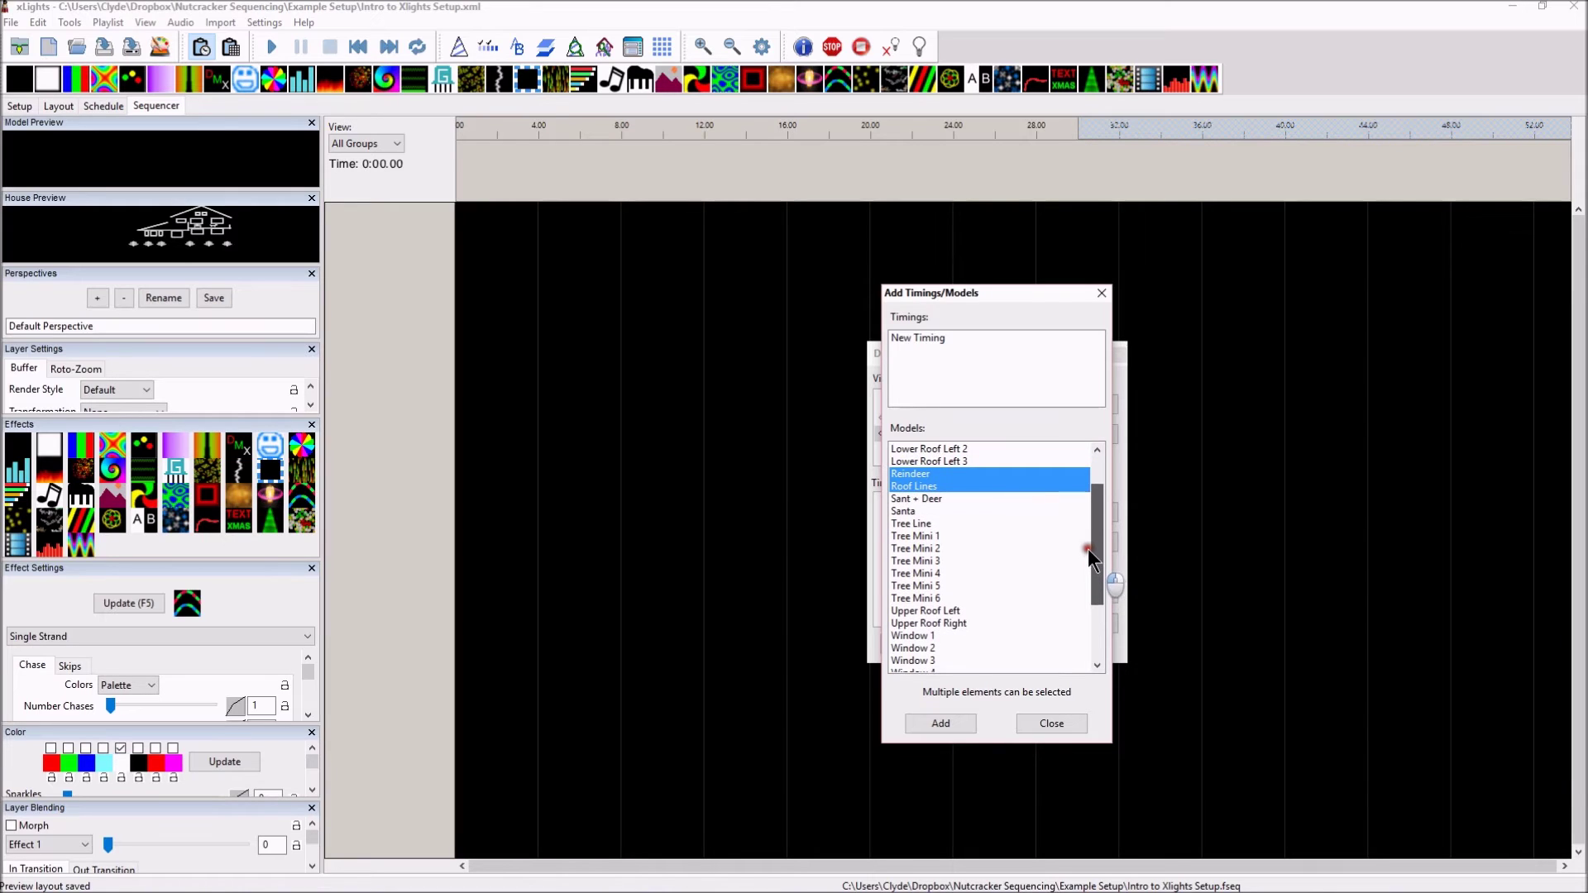
click(903, 497)
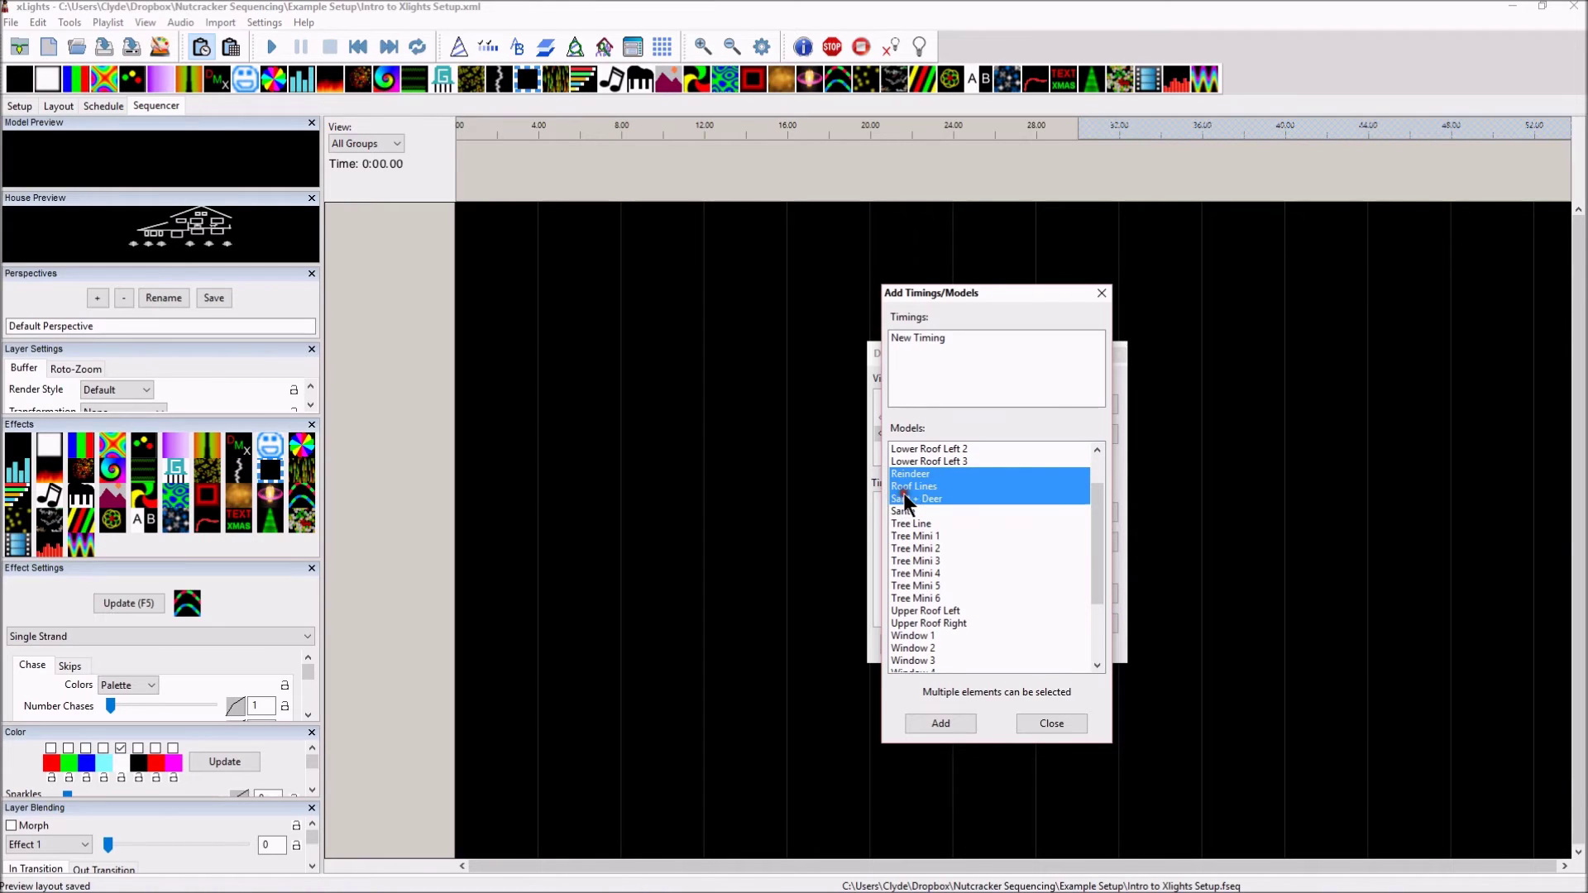
click(962, 721)
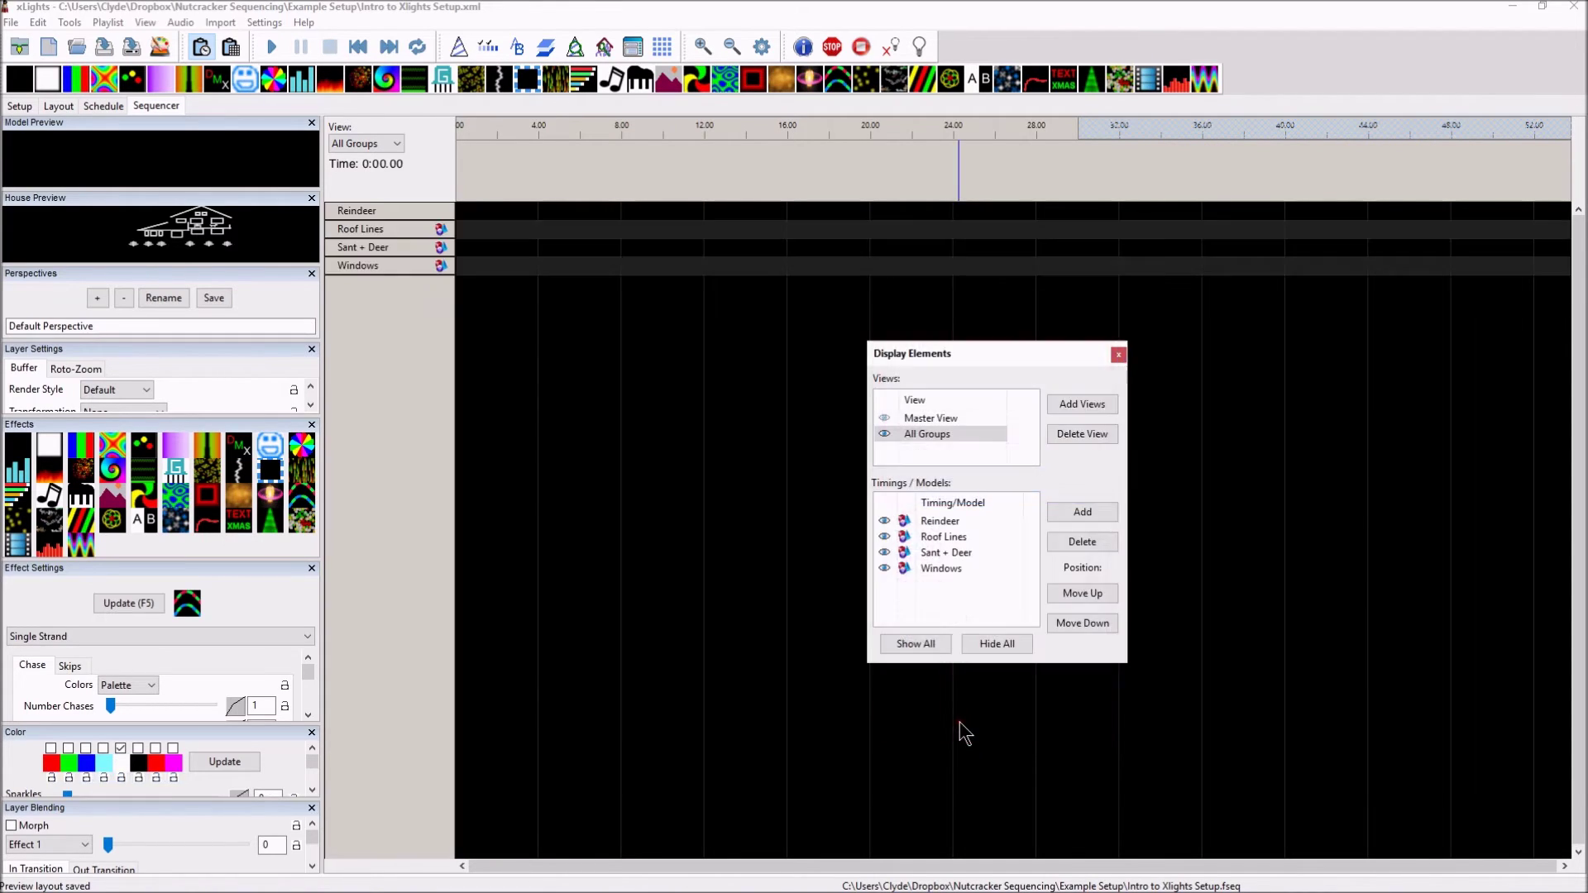
click(371, 210)
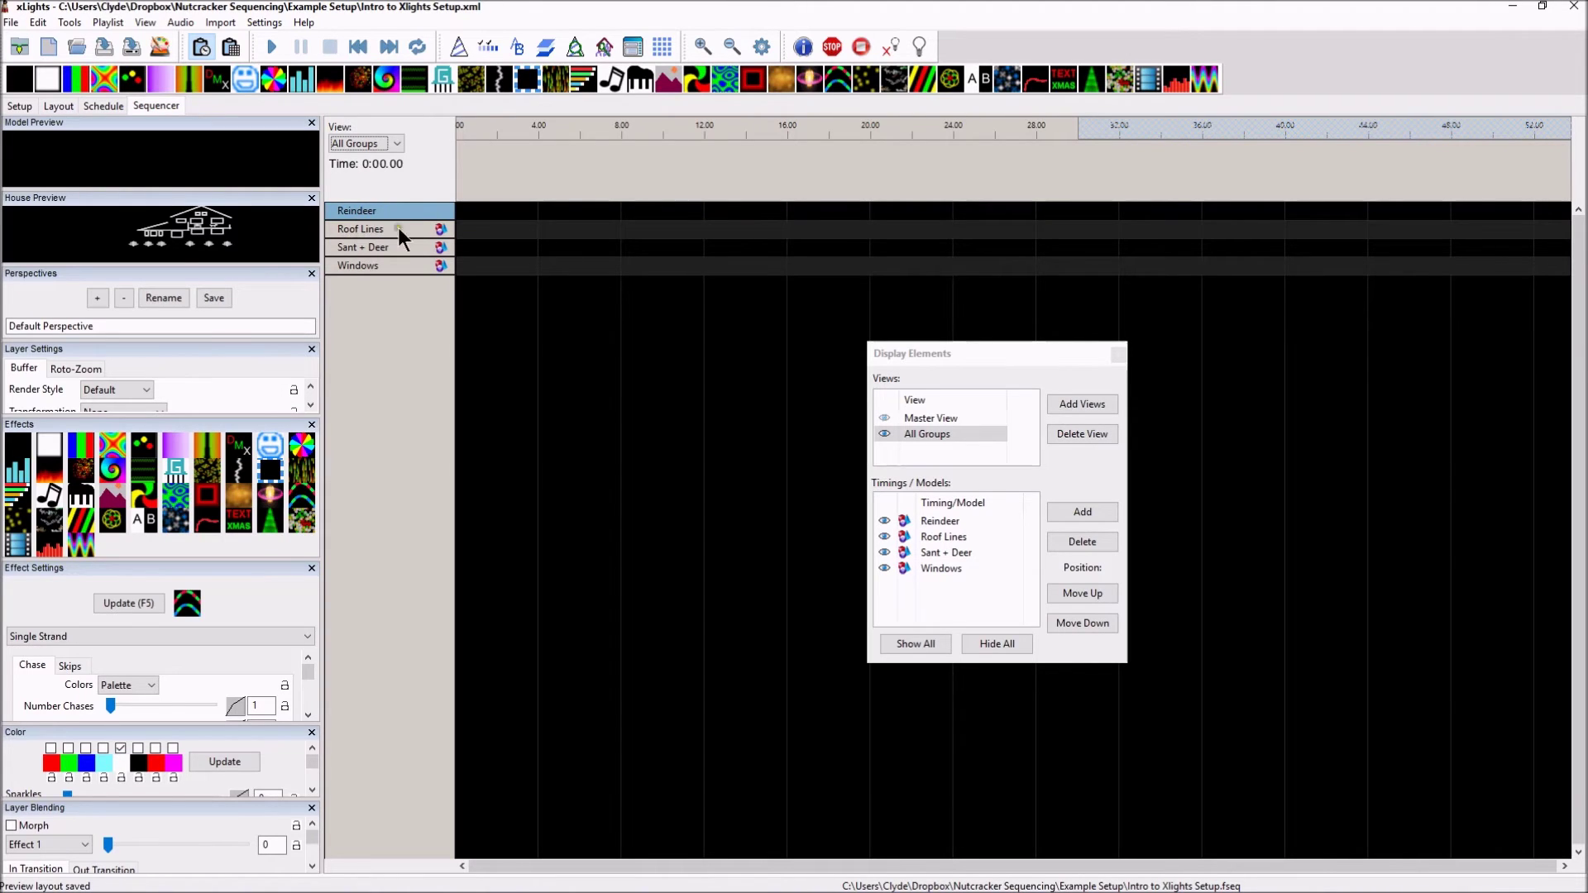
Remove Reindeer from the All Groups view and add the Tree Line group instead
click(920, 519)
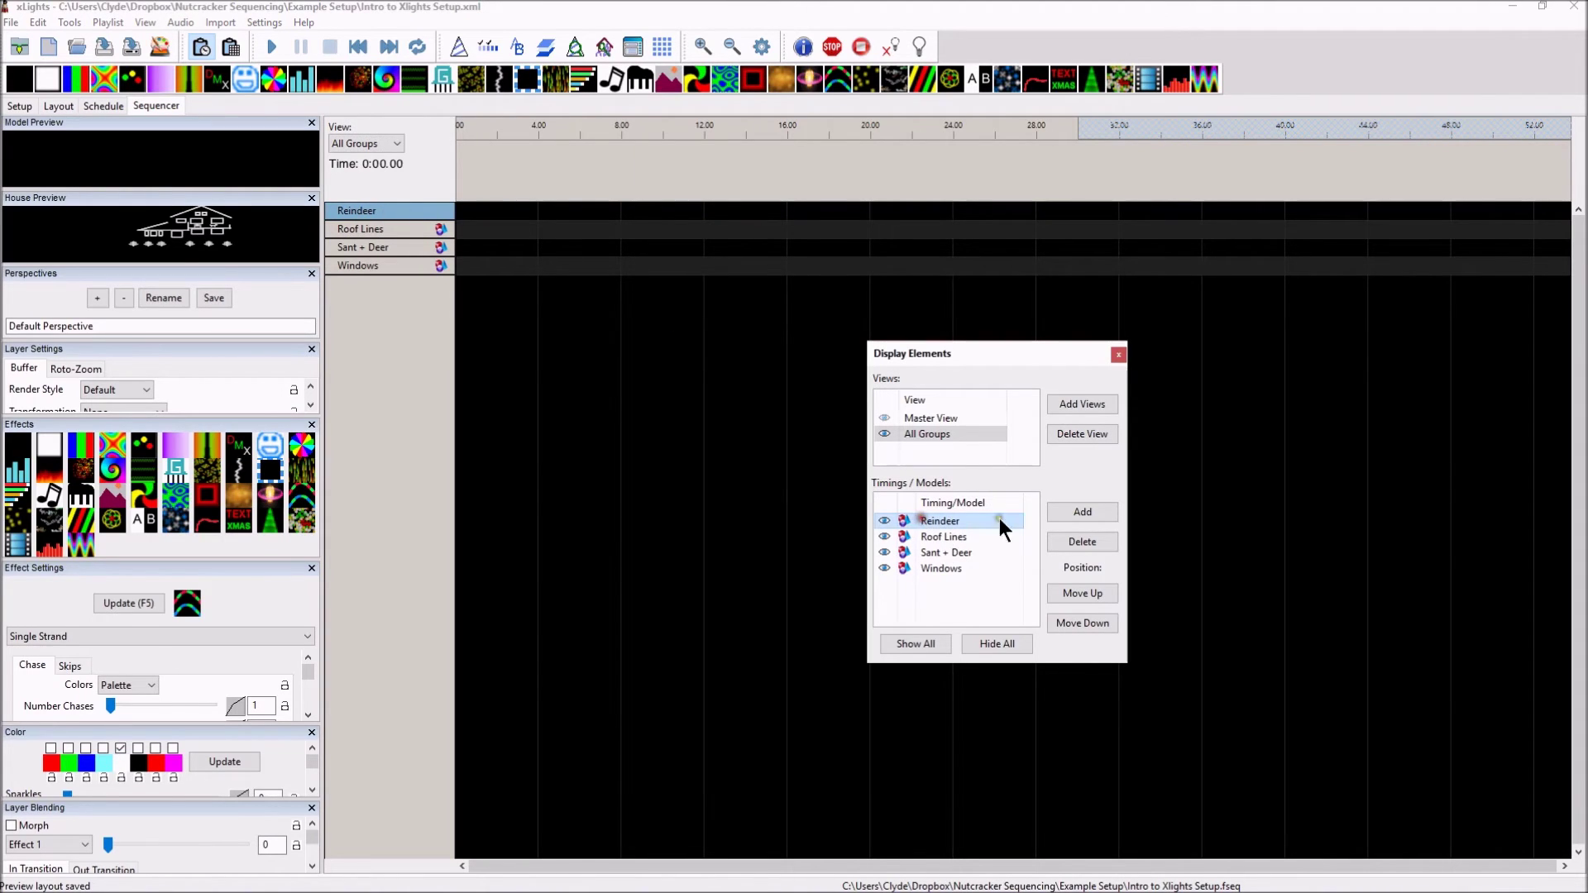
click(1082, 541)
click(1083, 511)
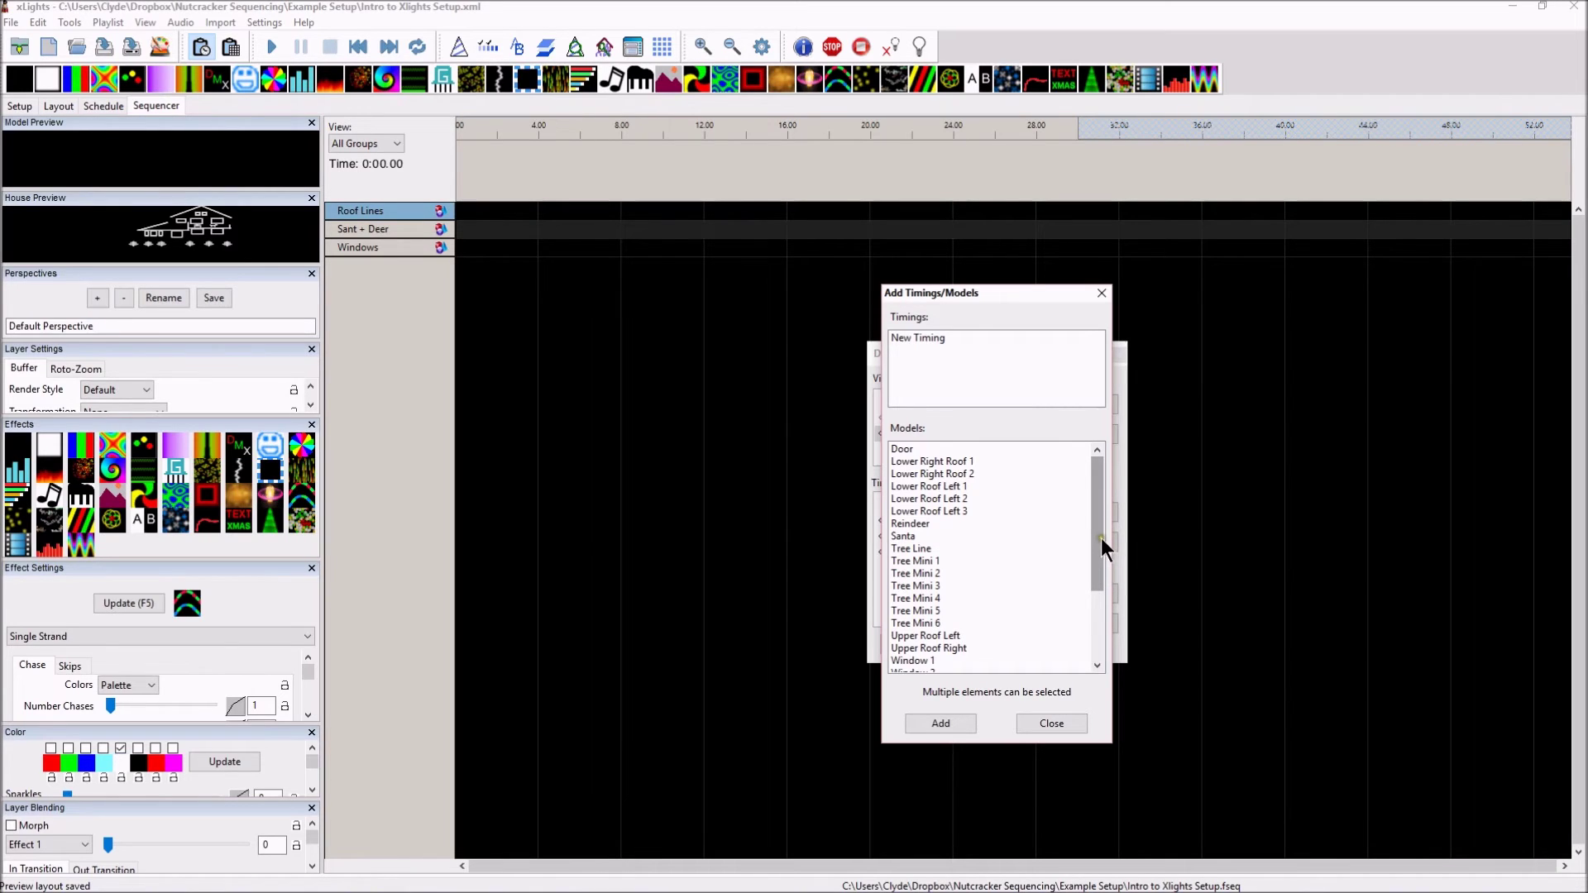
click(907, 549)
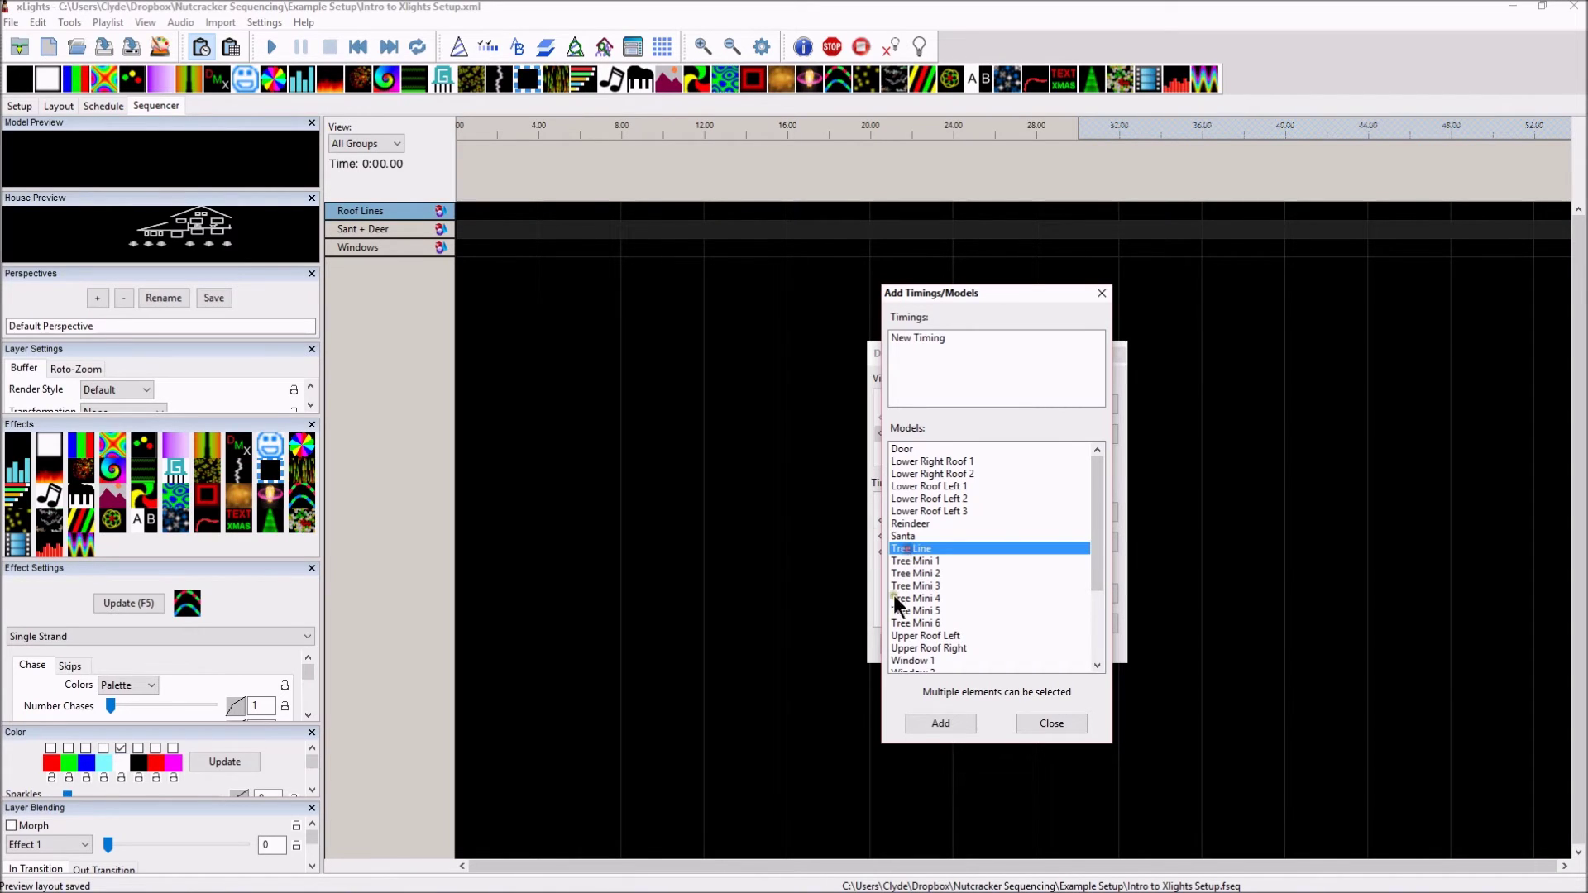
click(934, 729)
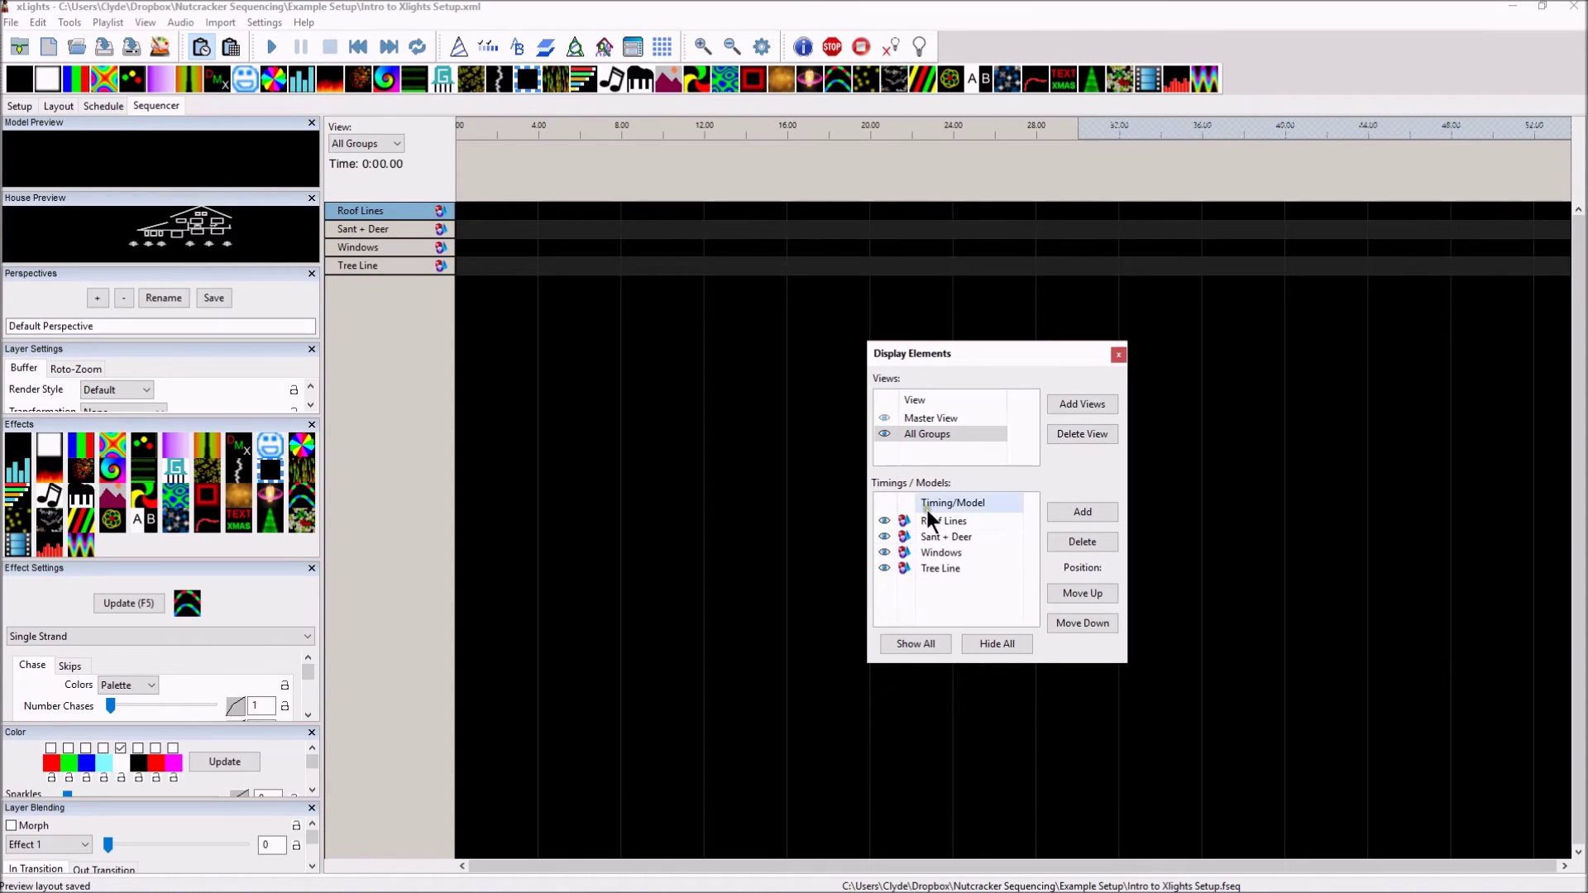
Move the Windows row below Tree Line, then switch to the Layout tab
click(930, 554)
click(1085, 623)
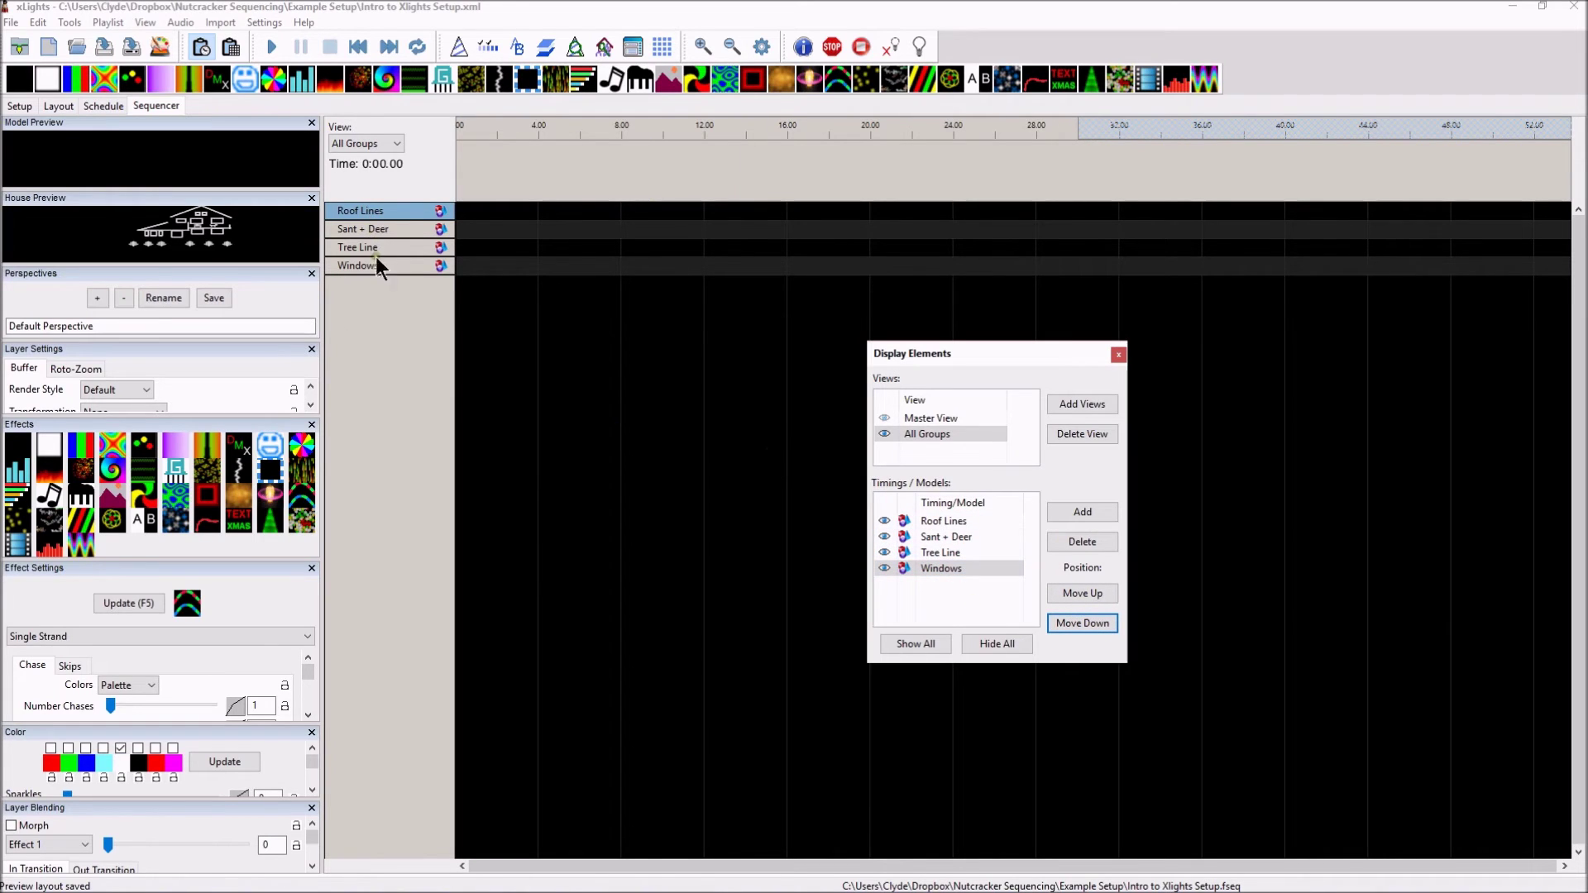
click(1118, 355)
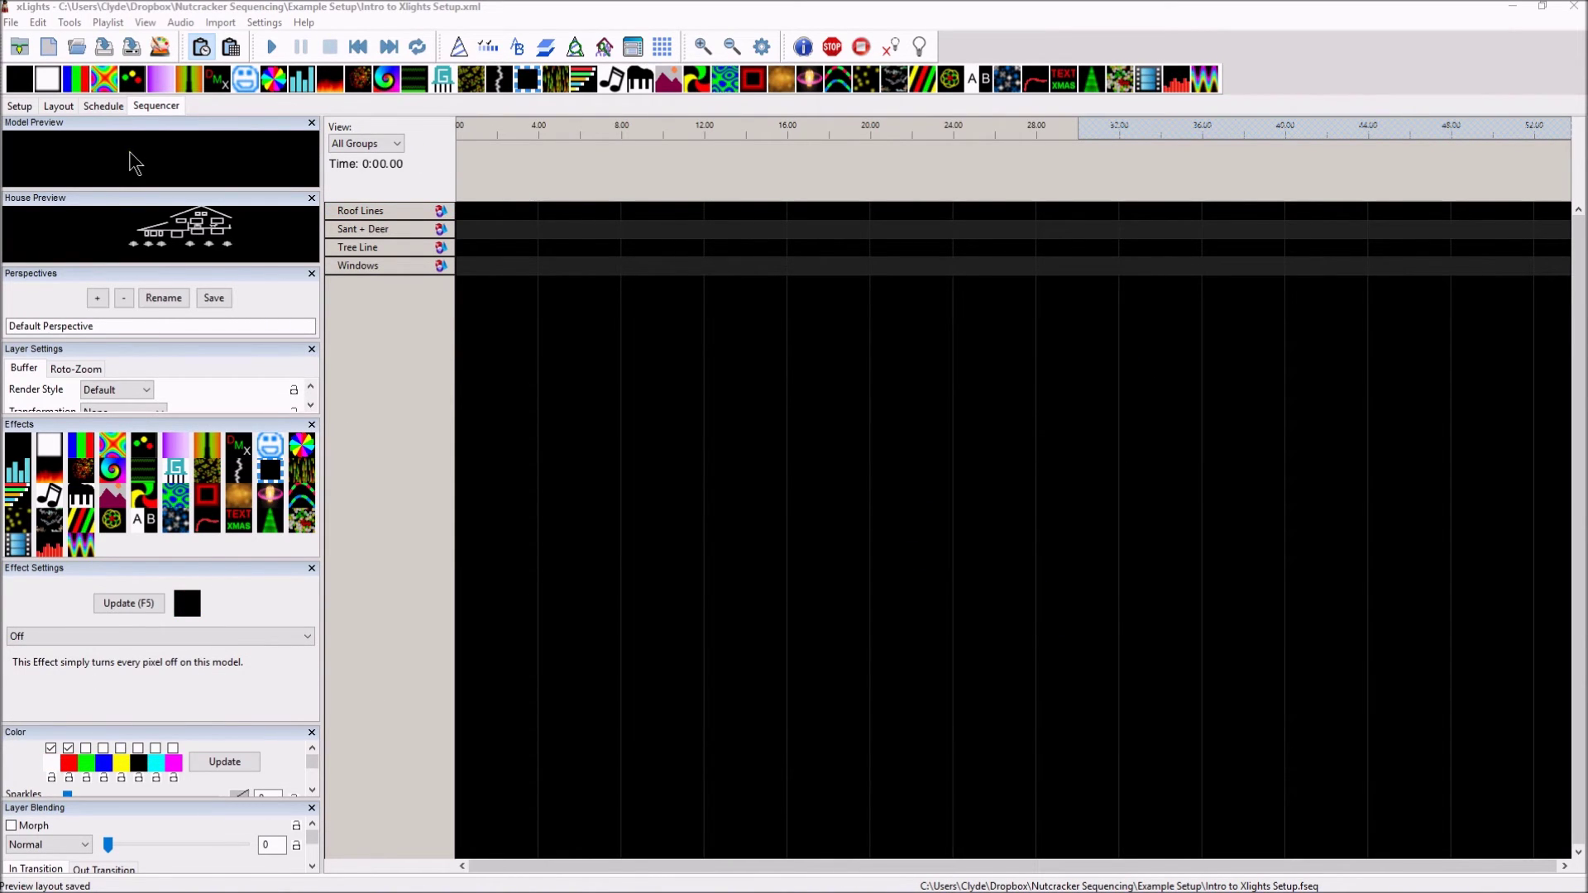
click(63, 105)
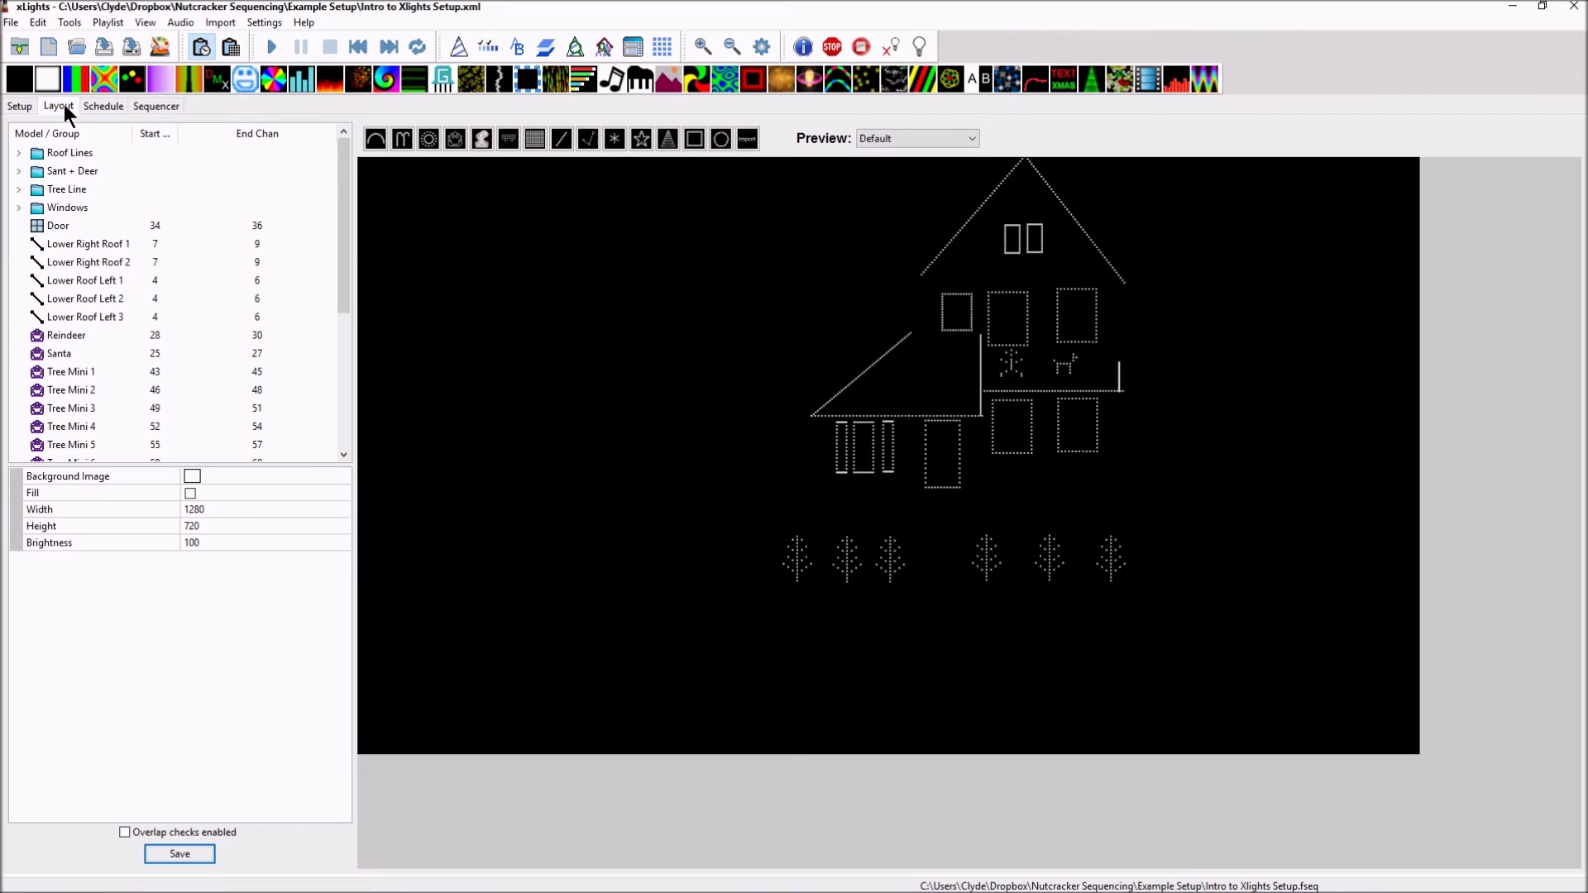
Create a new model group named 'Whole House Model'
right_click(87, 204)
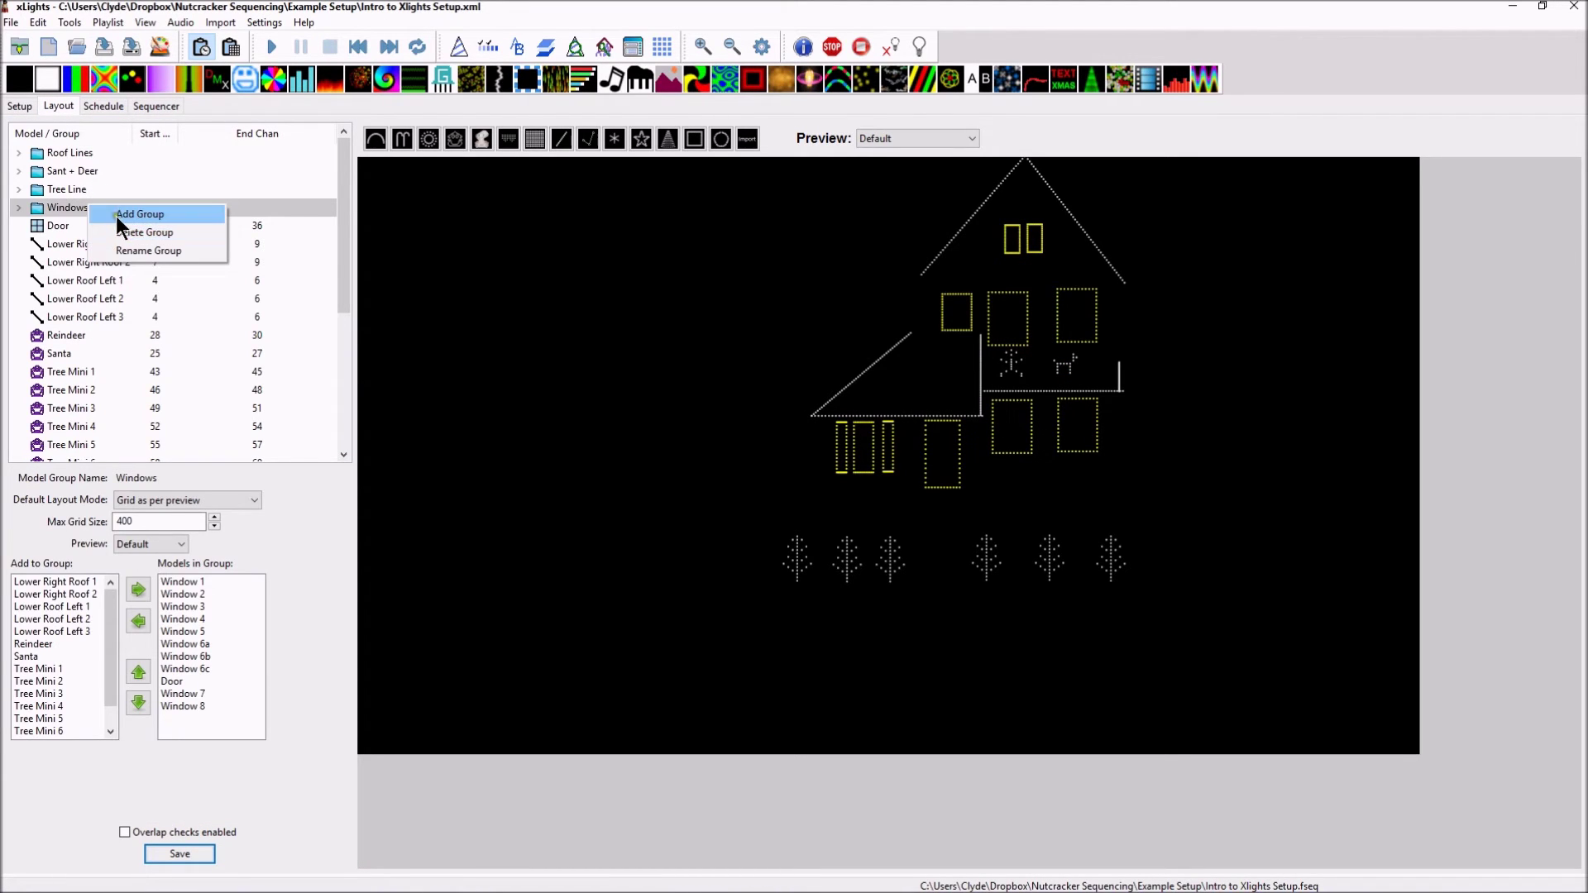
click(116, 215)
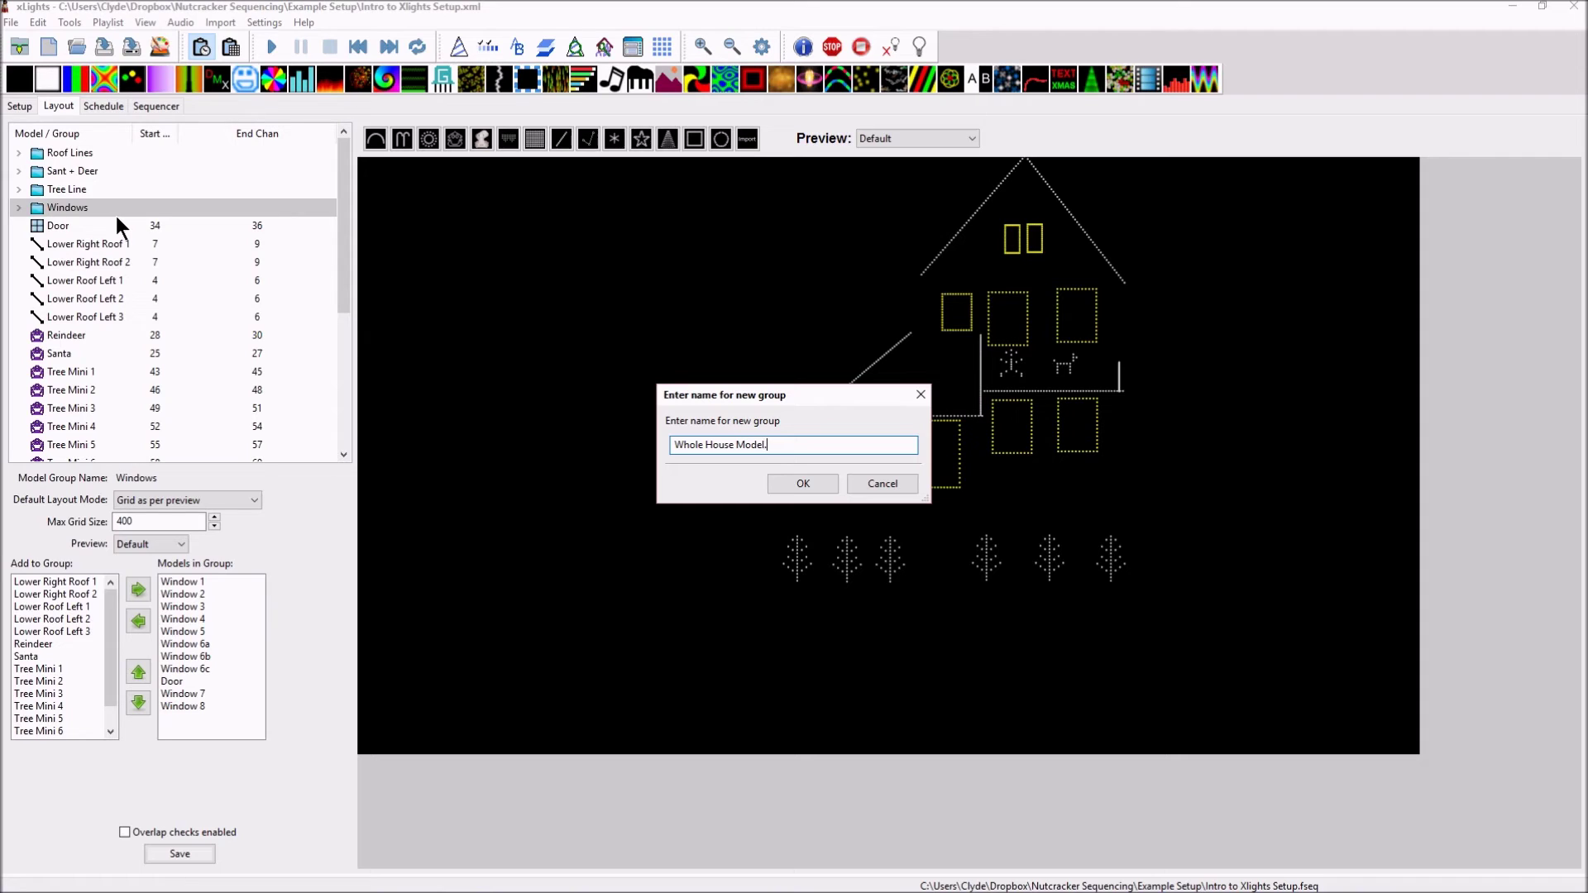
click(795, 488)
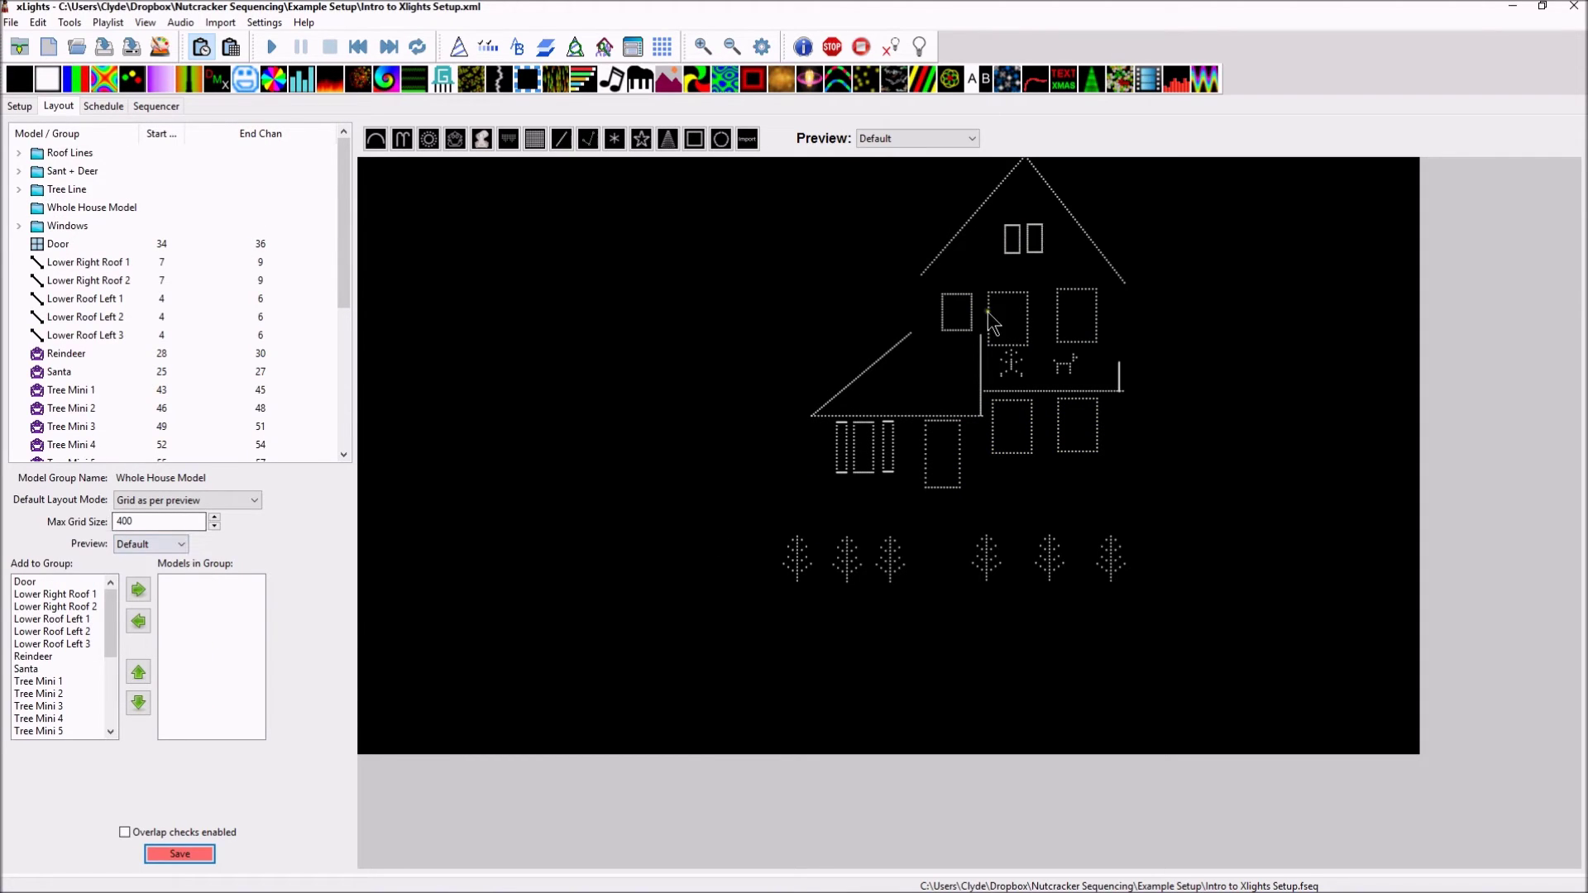
Move every house model, from Door to the last windows, into the group and save the layout
click(32, 583)
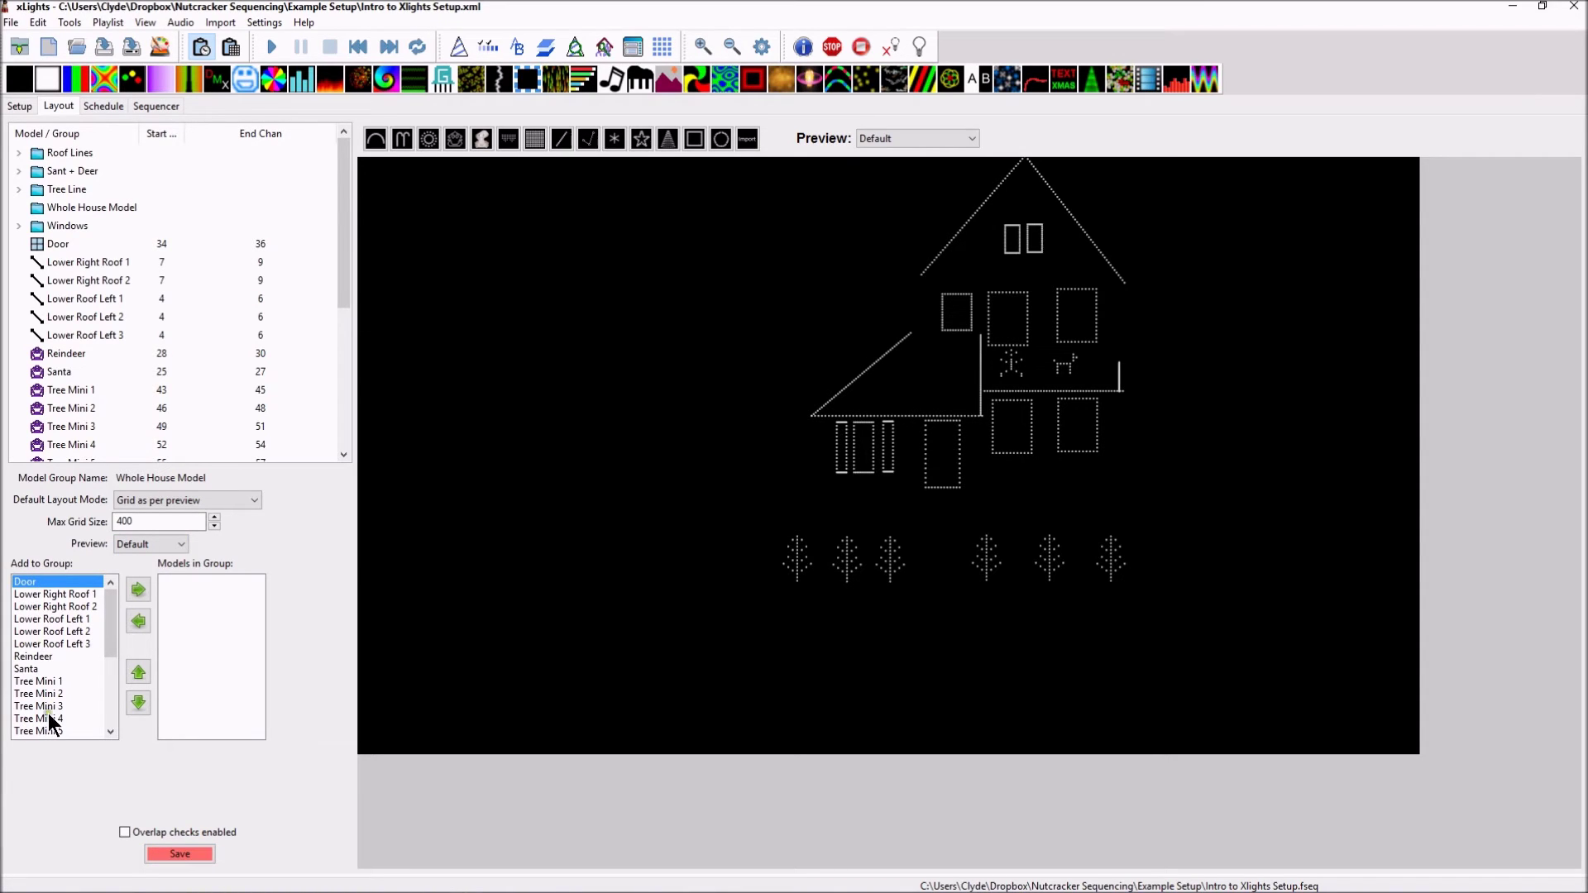
click(138, 587)
double_click(138, 589)
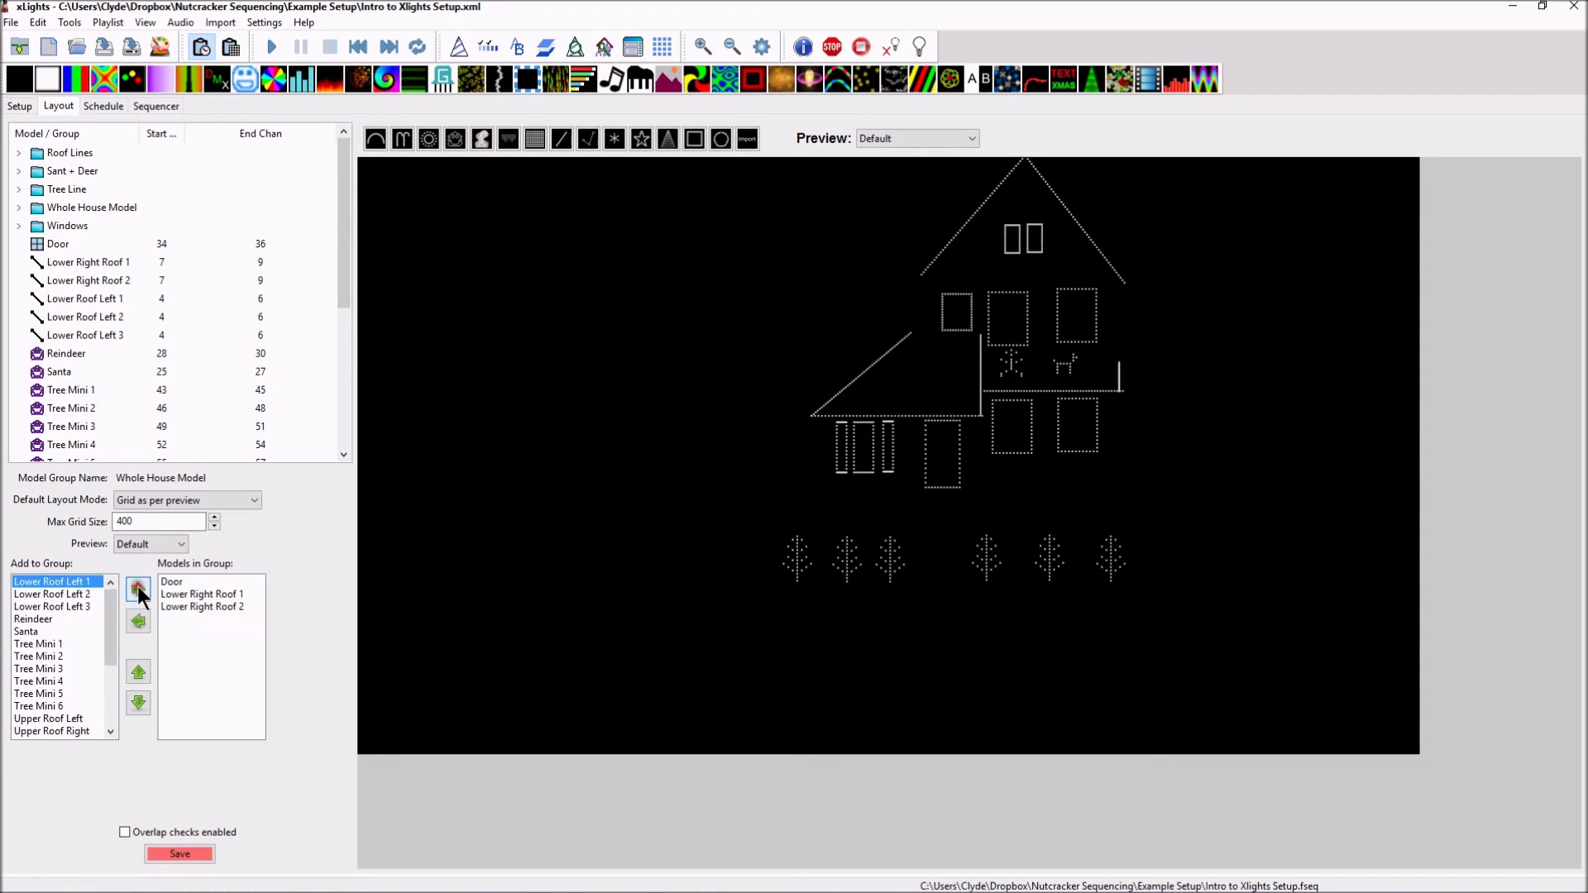
double_click(137, 587)
double_click(137, 587)
double_click(137, 588)
triple_click(137, 587)
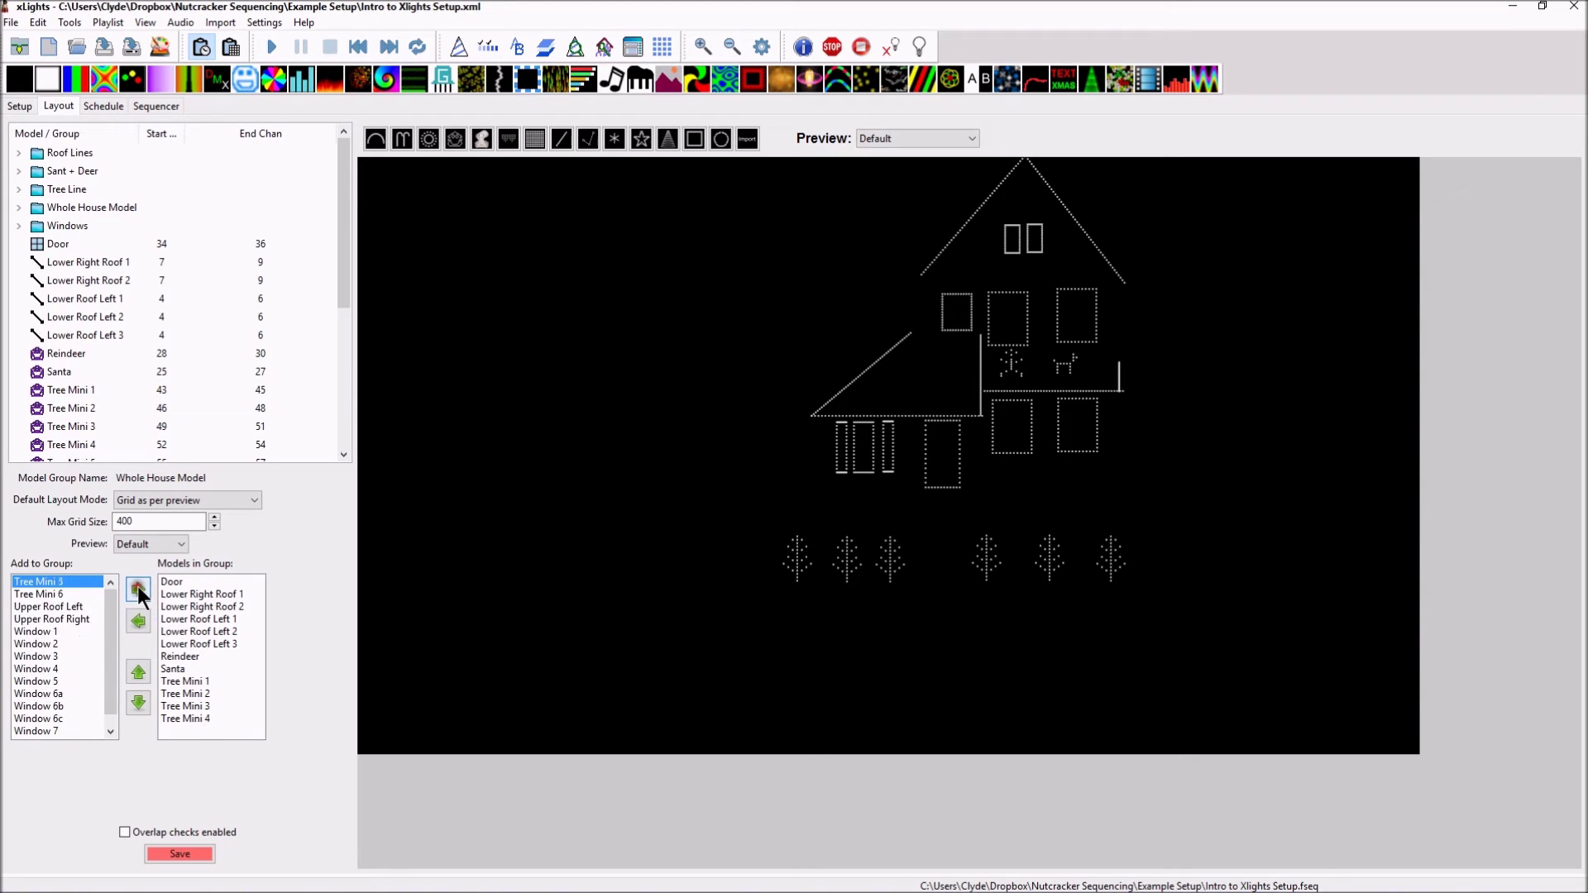
double_click(137, 587)
double_click(137, 587)
triple_click(137, 587)
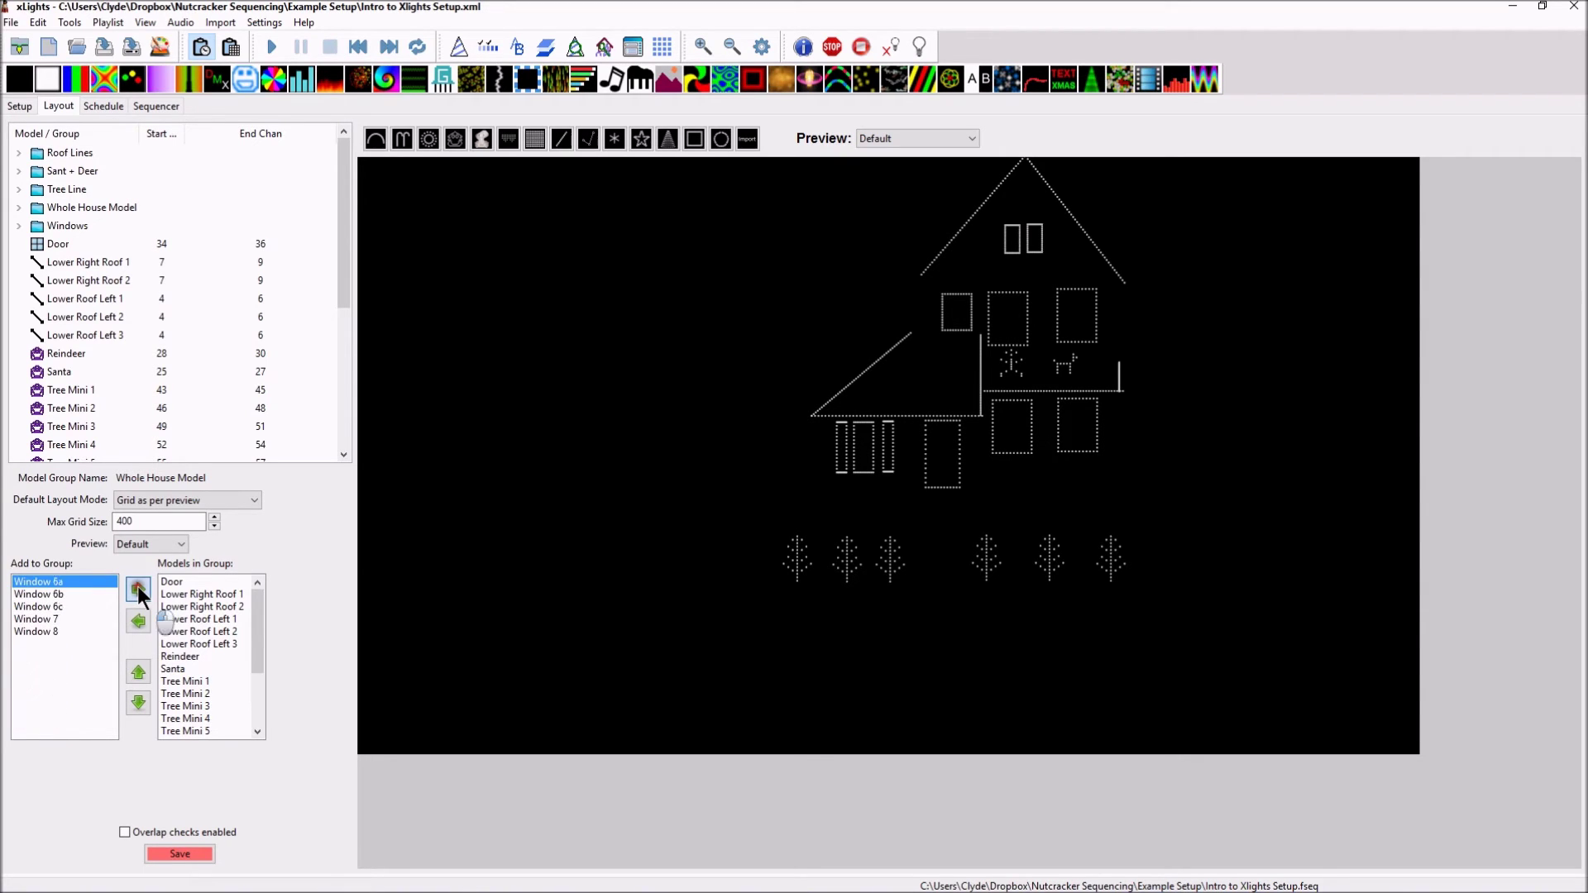
triple_click(137, 587)
double_click(137, 587)
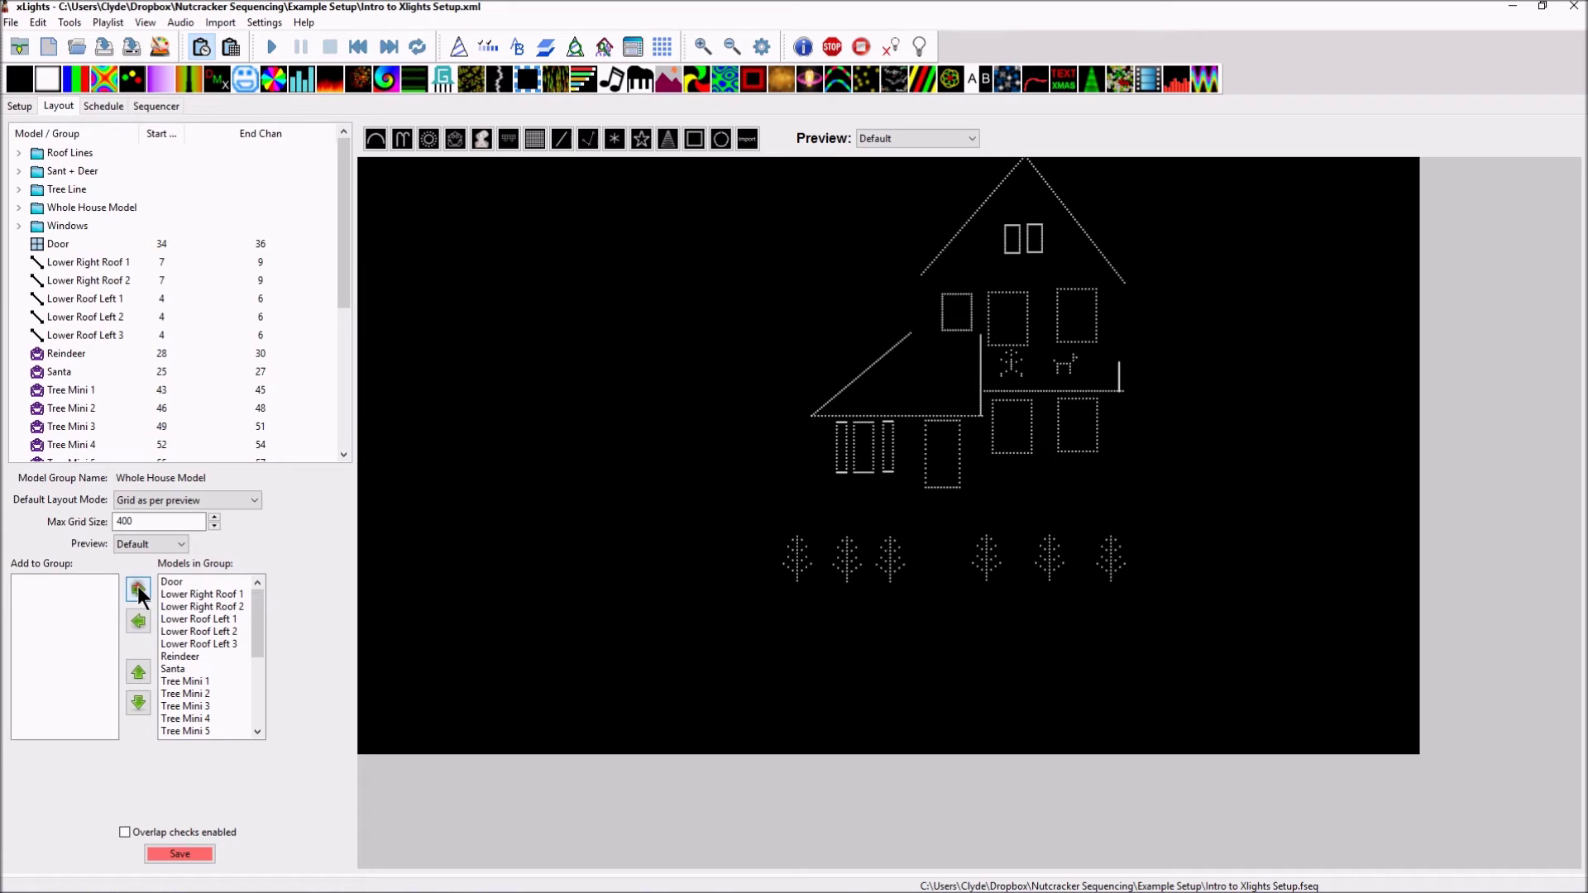
click(165, 847)
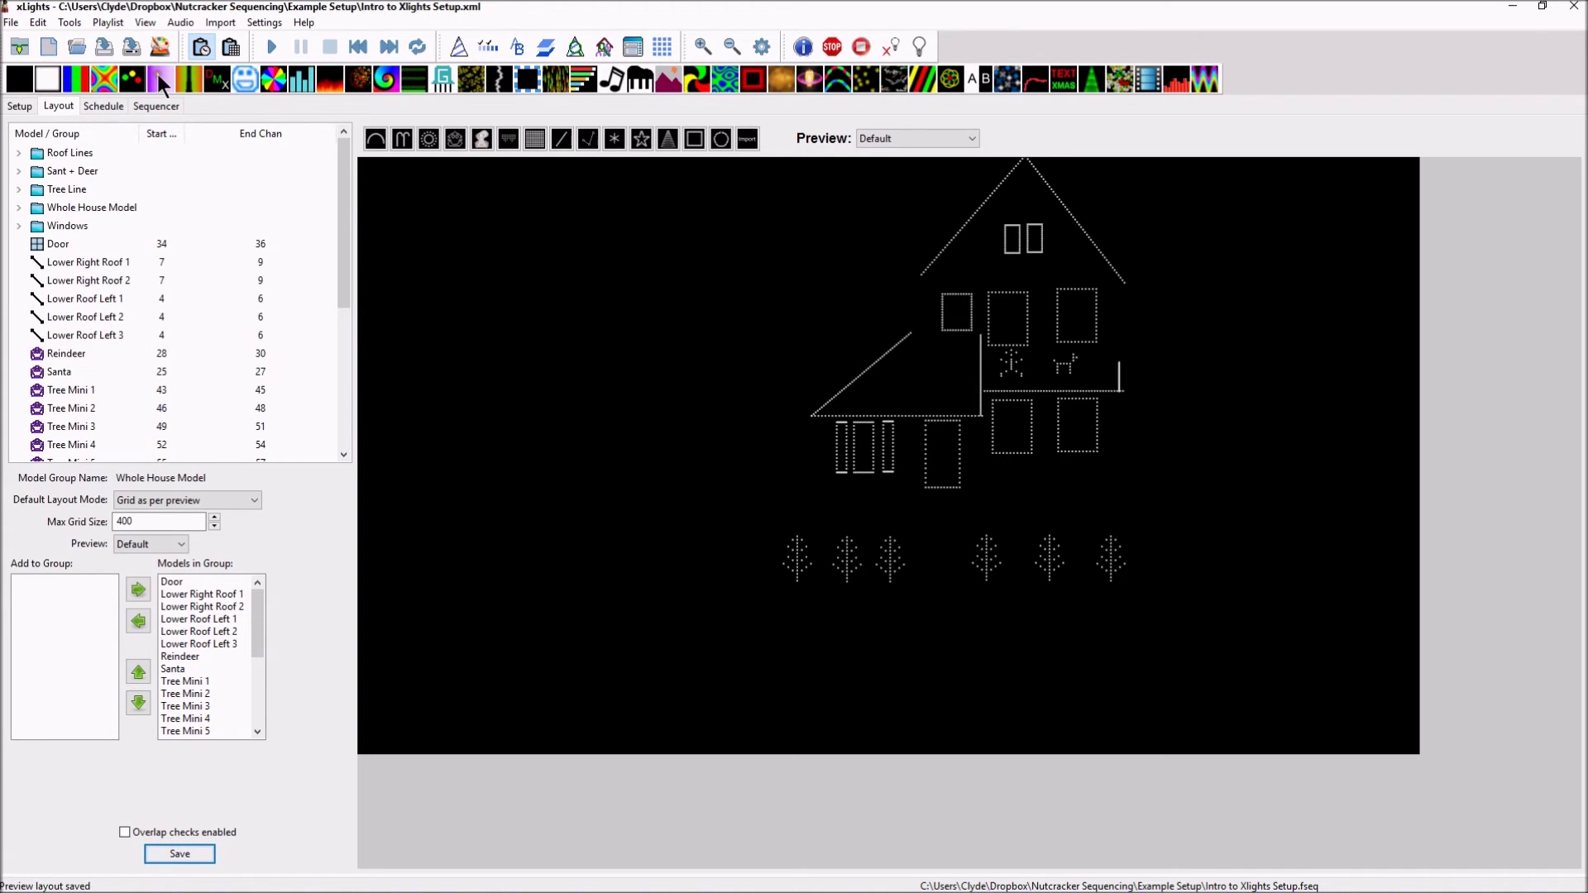
Add the Whole House Model group as a sequencer row beneath Windows
click(161, 106)
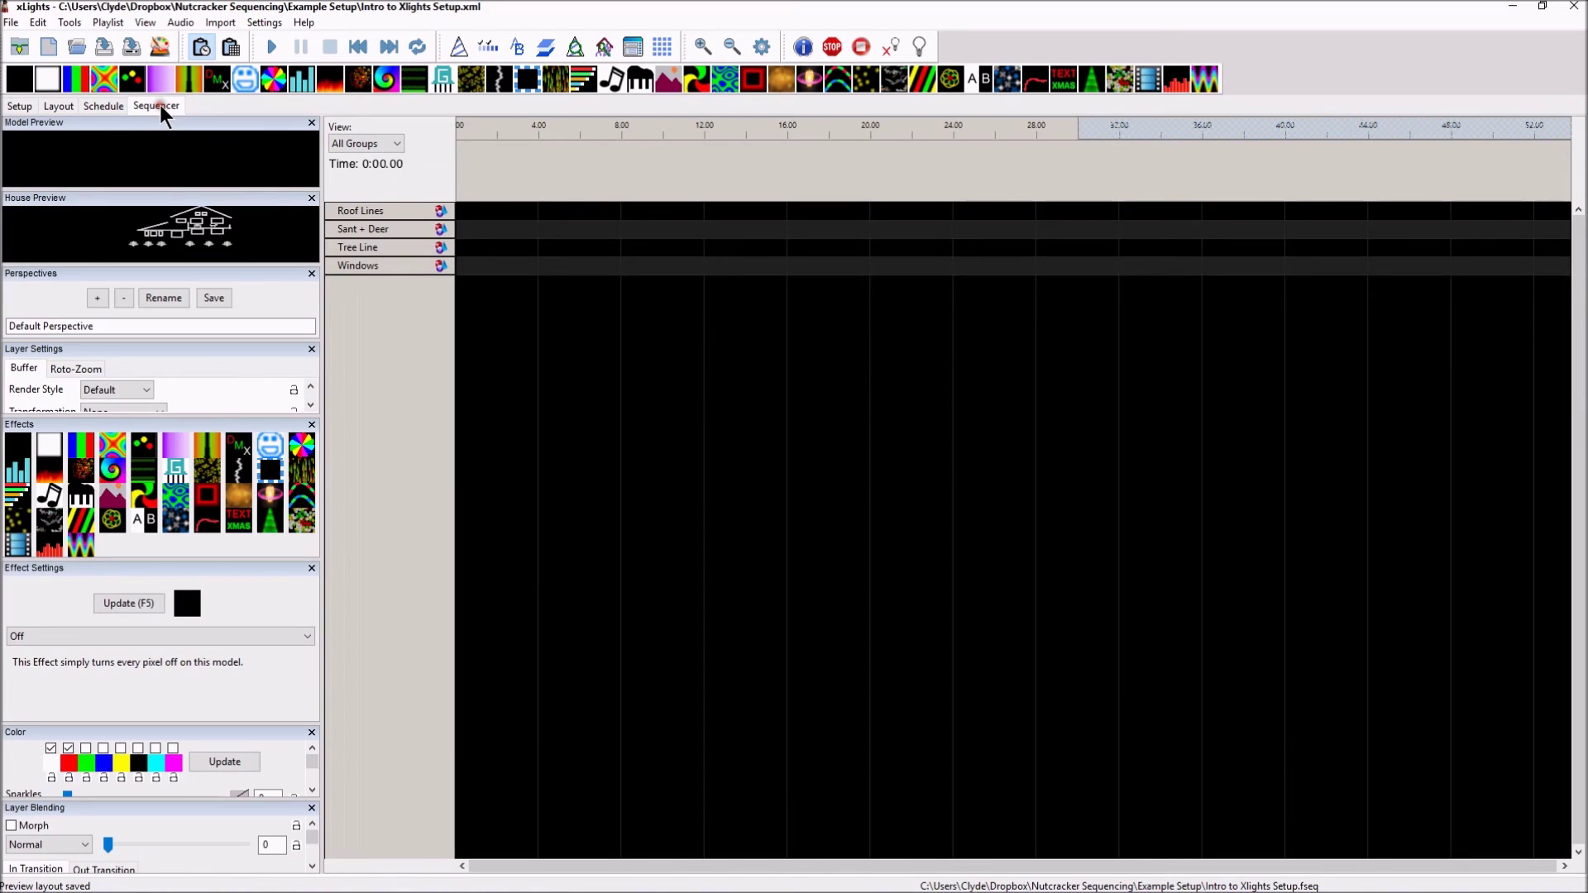
right_click(427, 266)
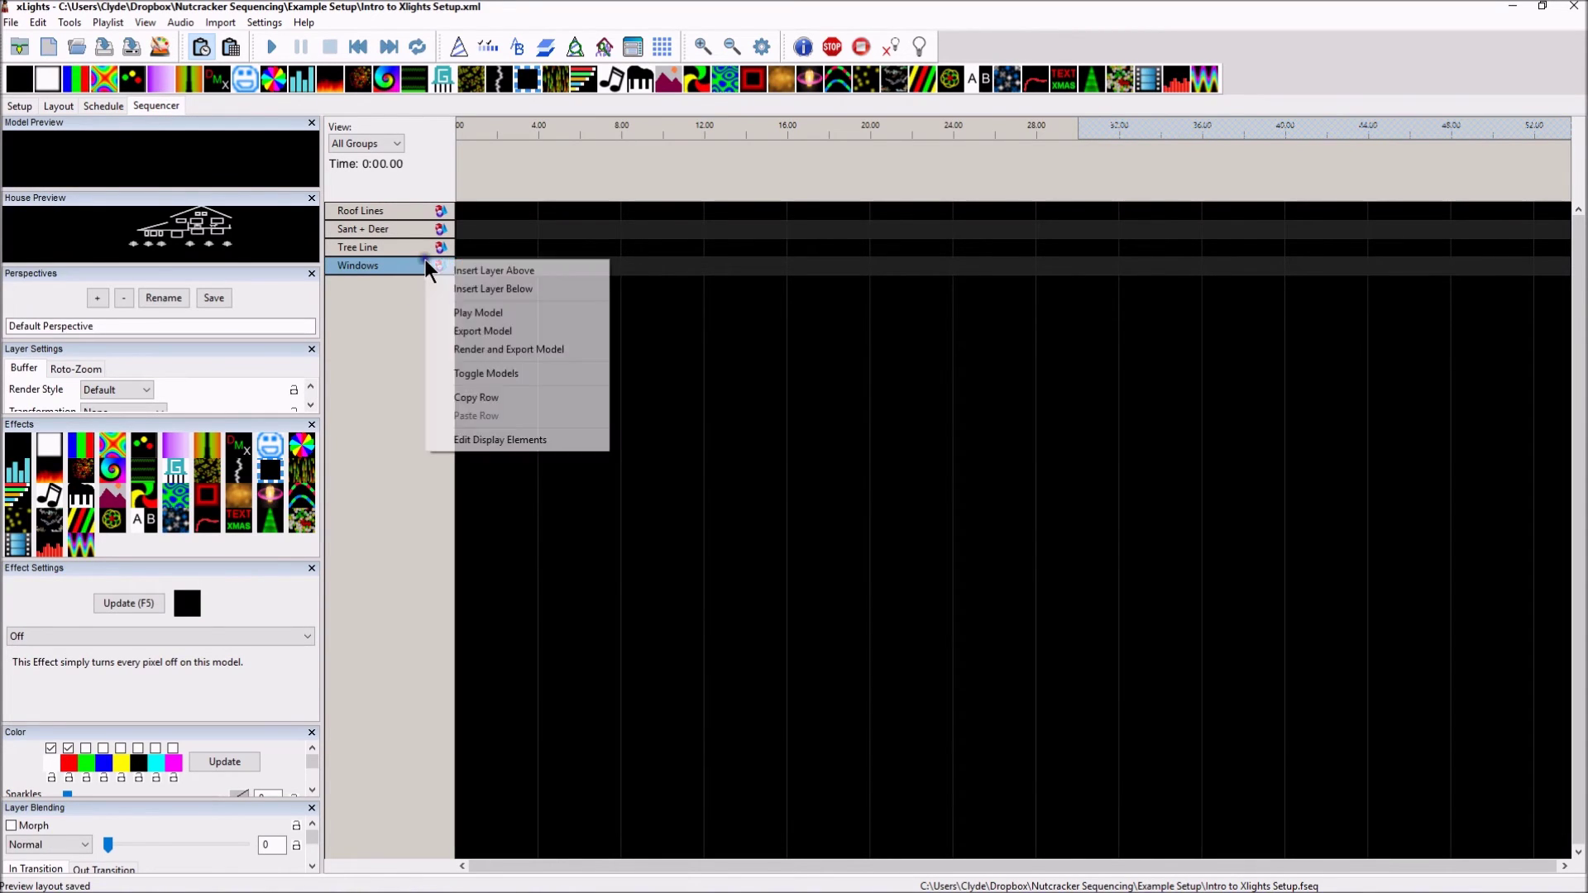
click(493, 439)
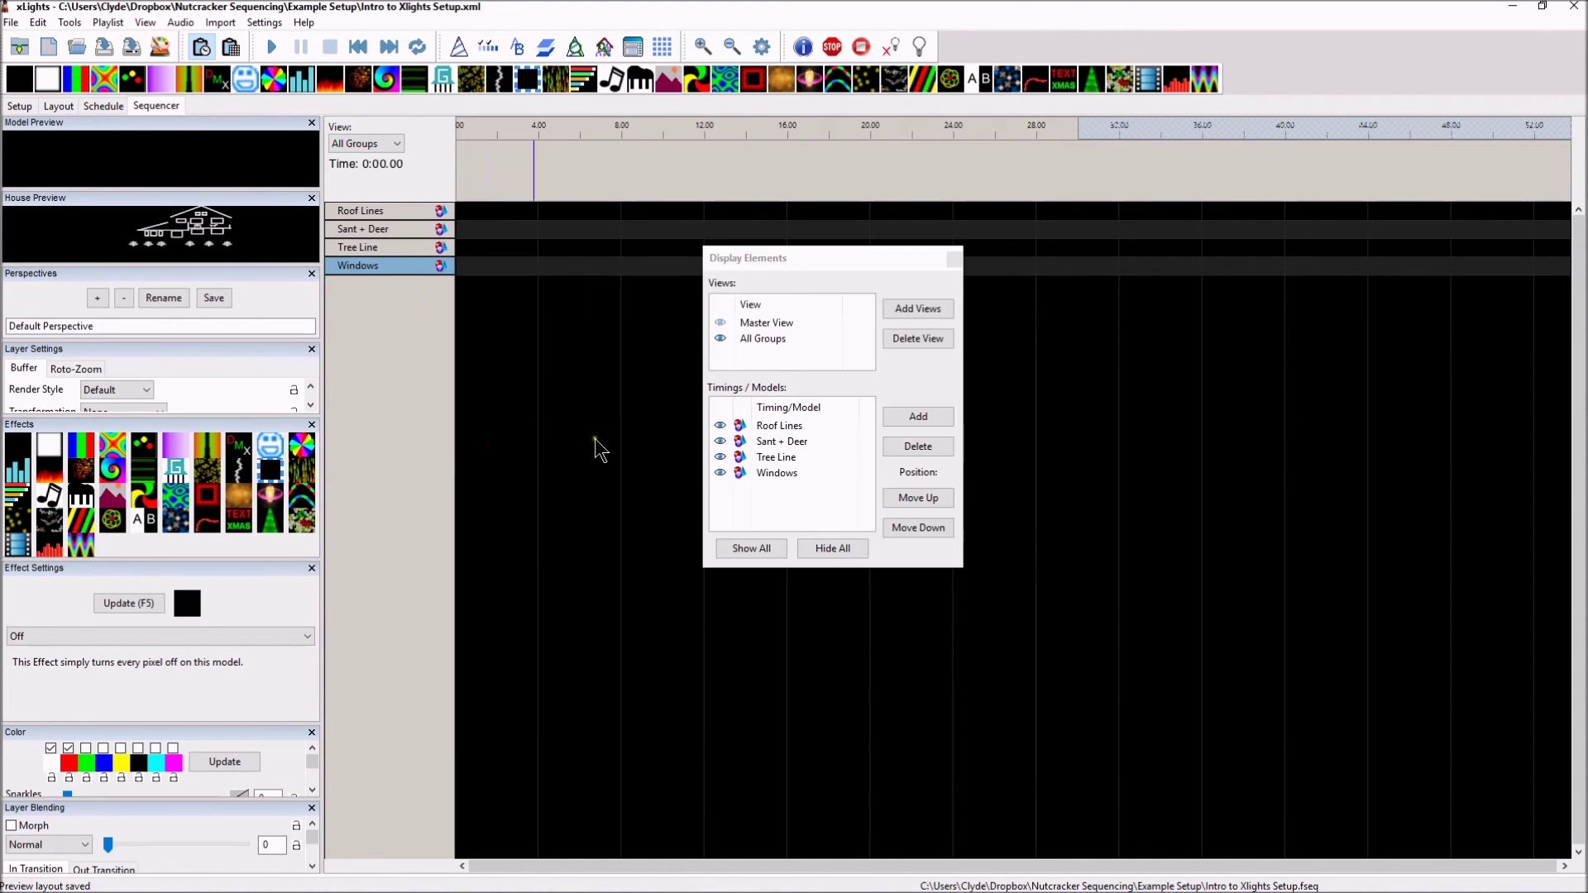
click(918, 416)
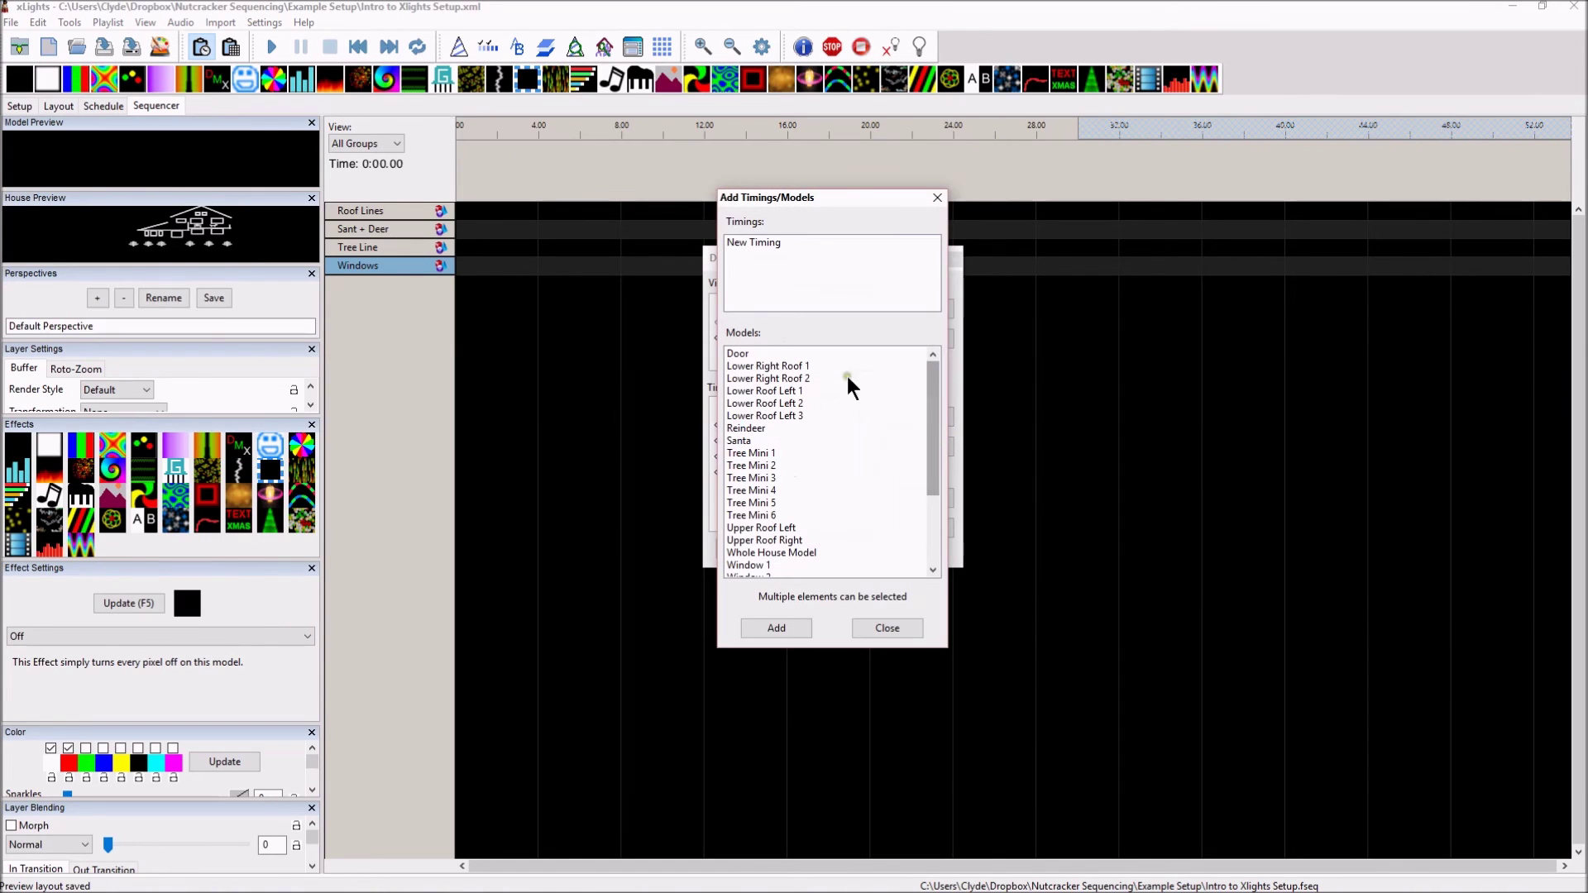
drag(943, 419, 956, 549)
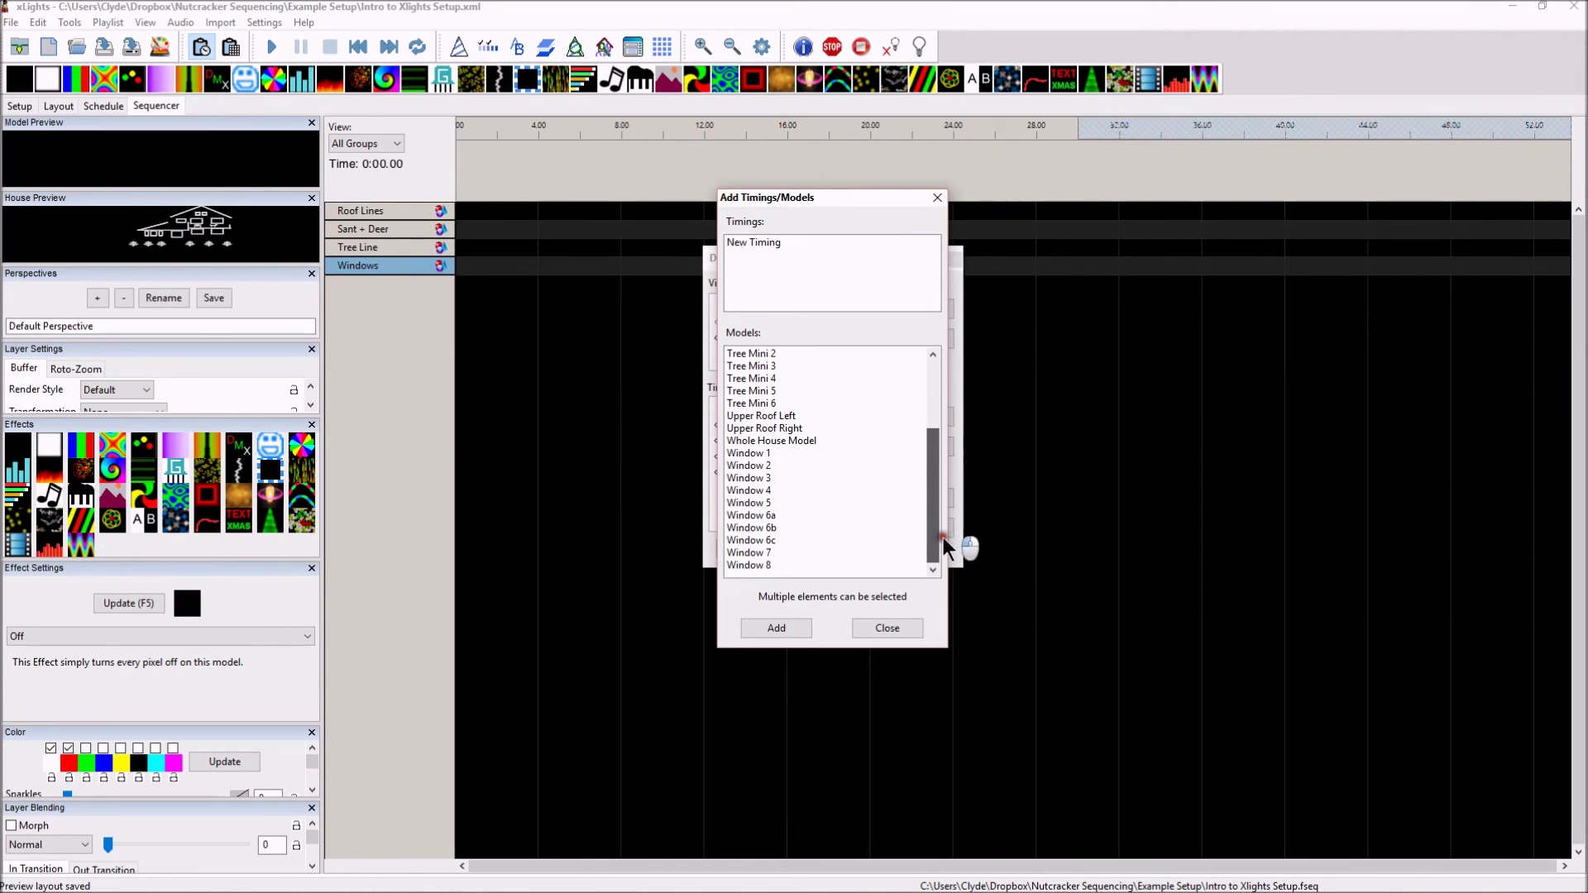
click(756, 441)
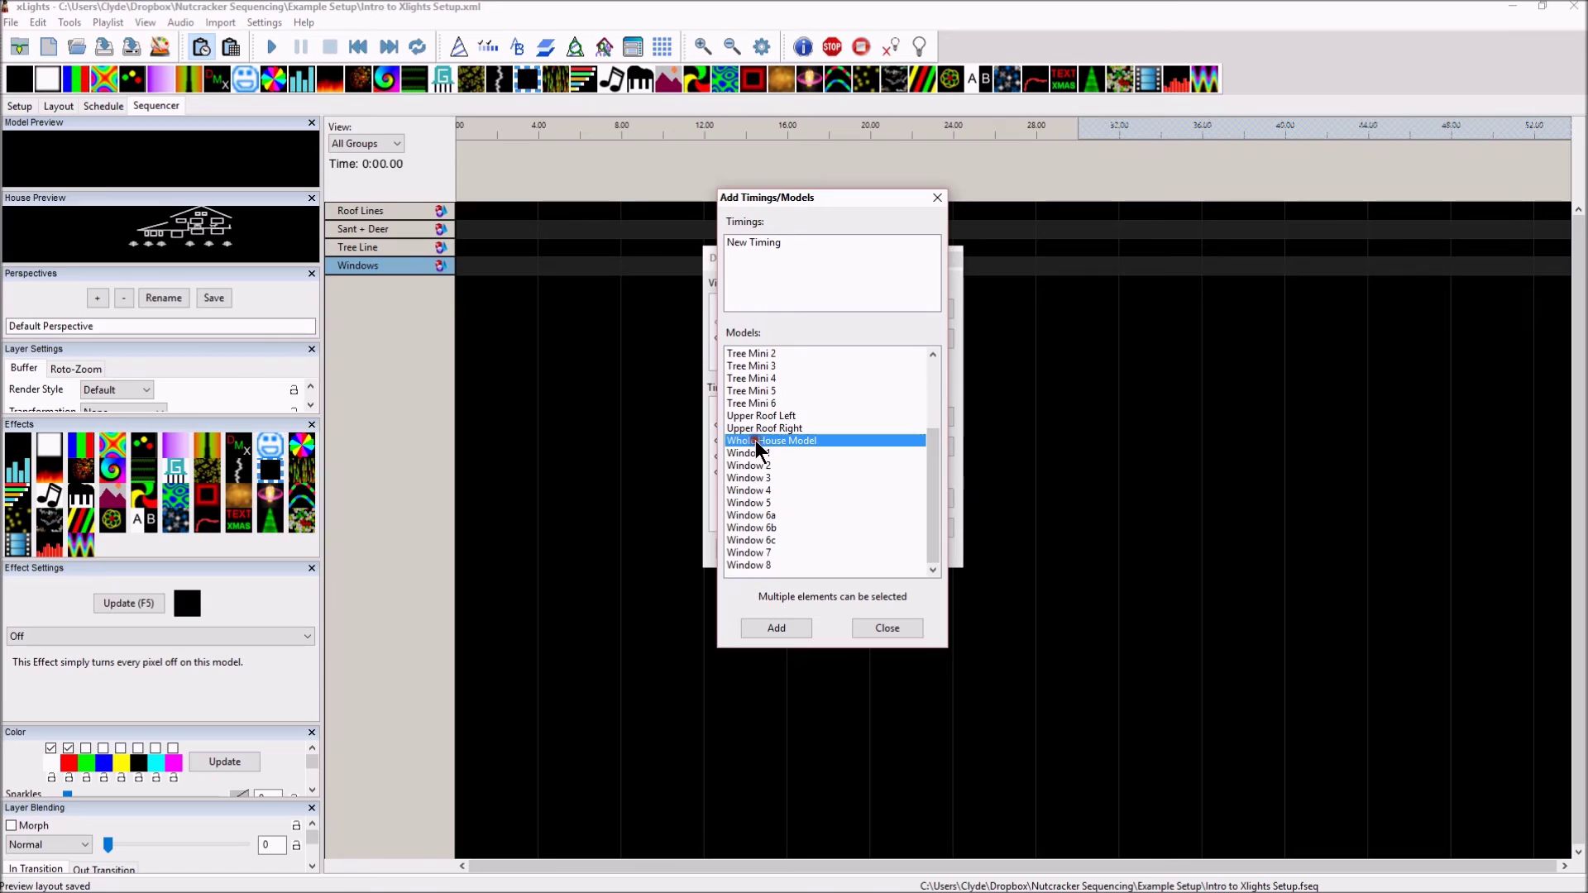
click(776, 627)
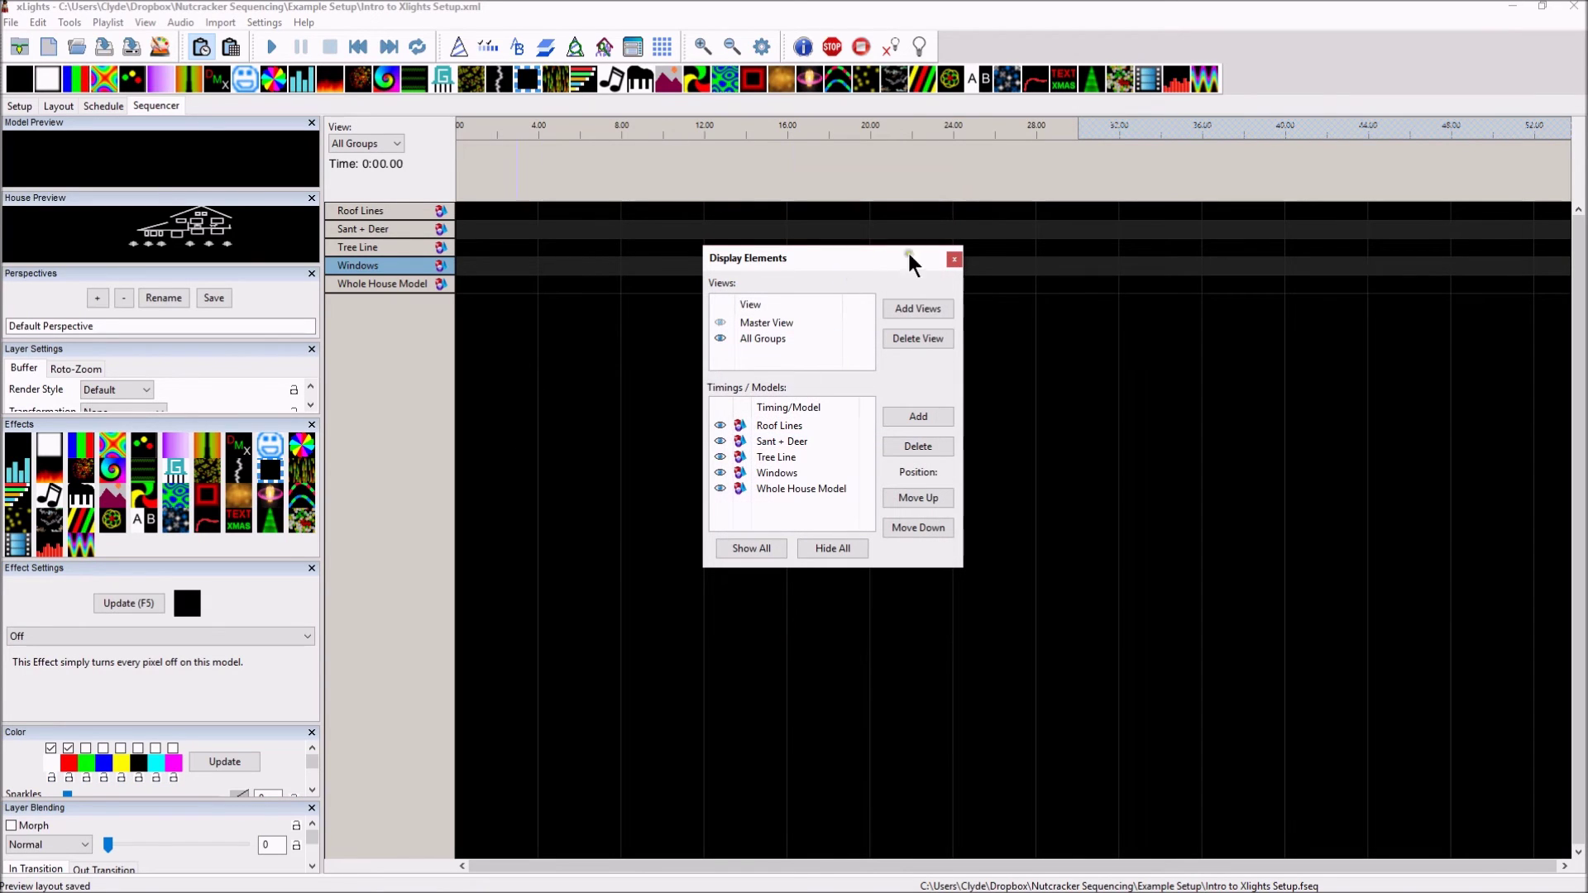
click(953, 258)
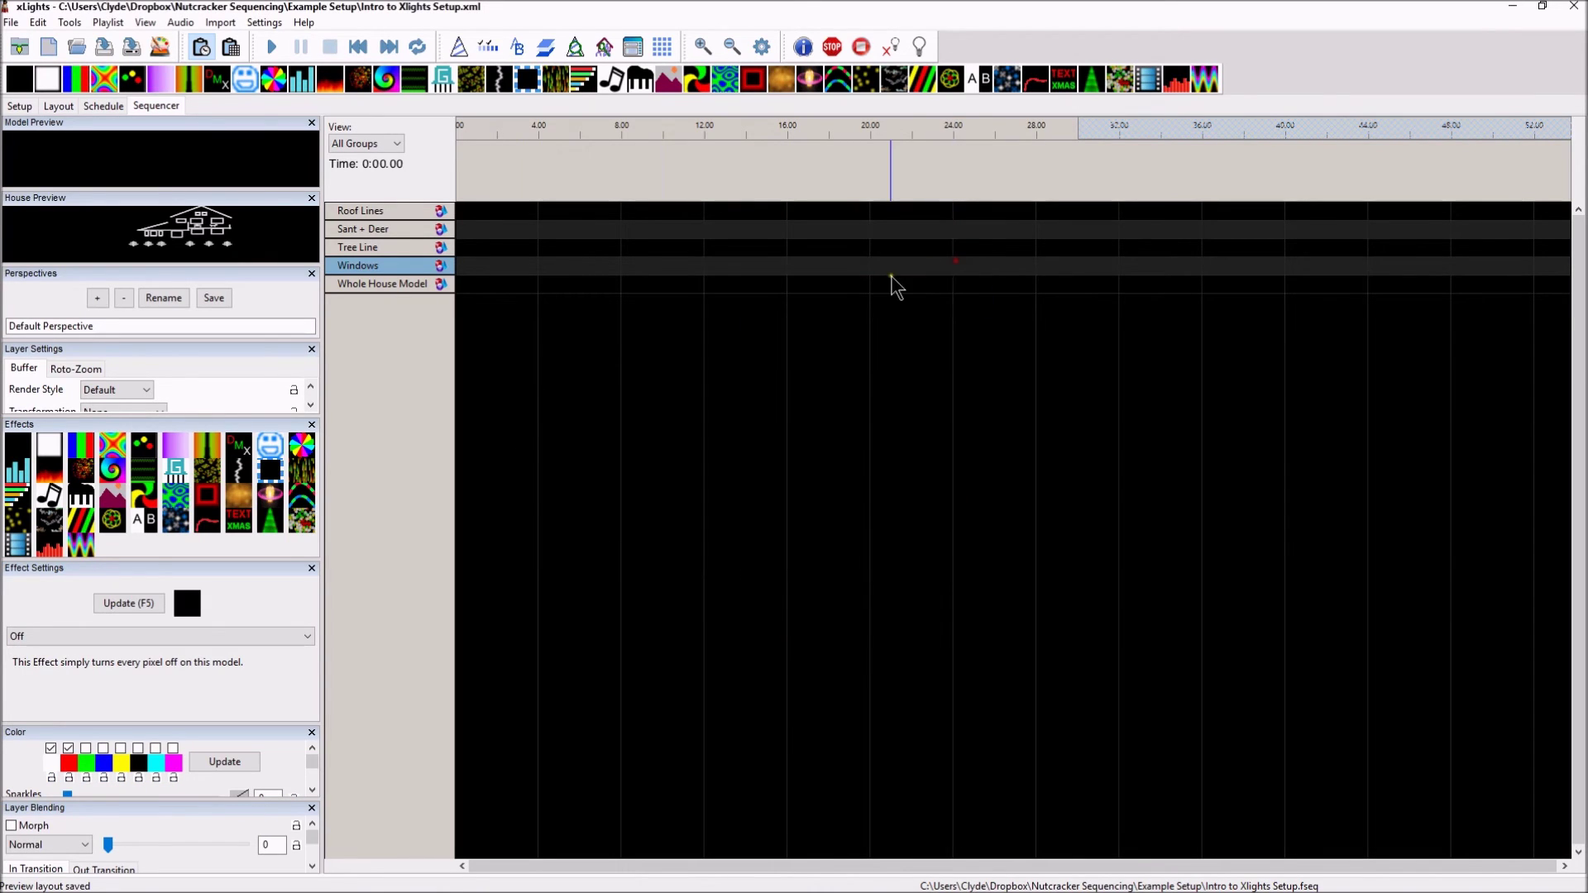
Check the view list and keep All Groups as the active view
click(365, 145)
click(367, 149)
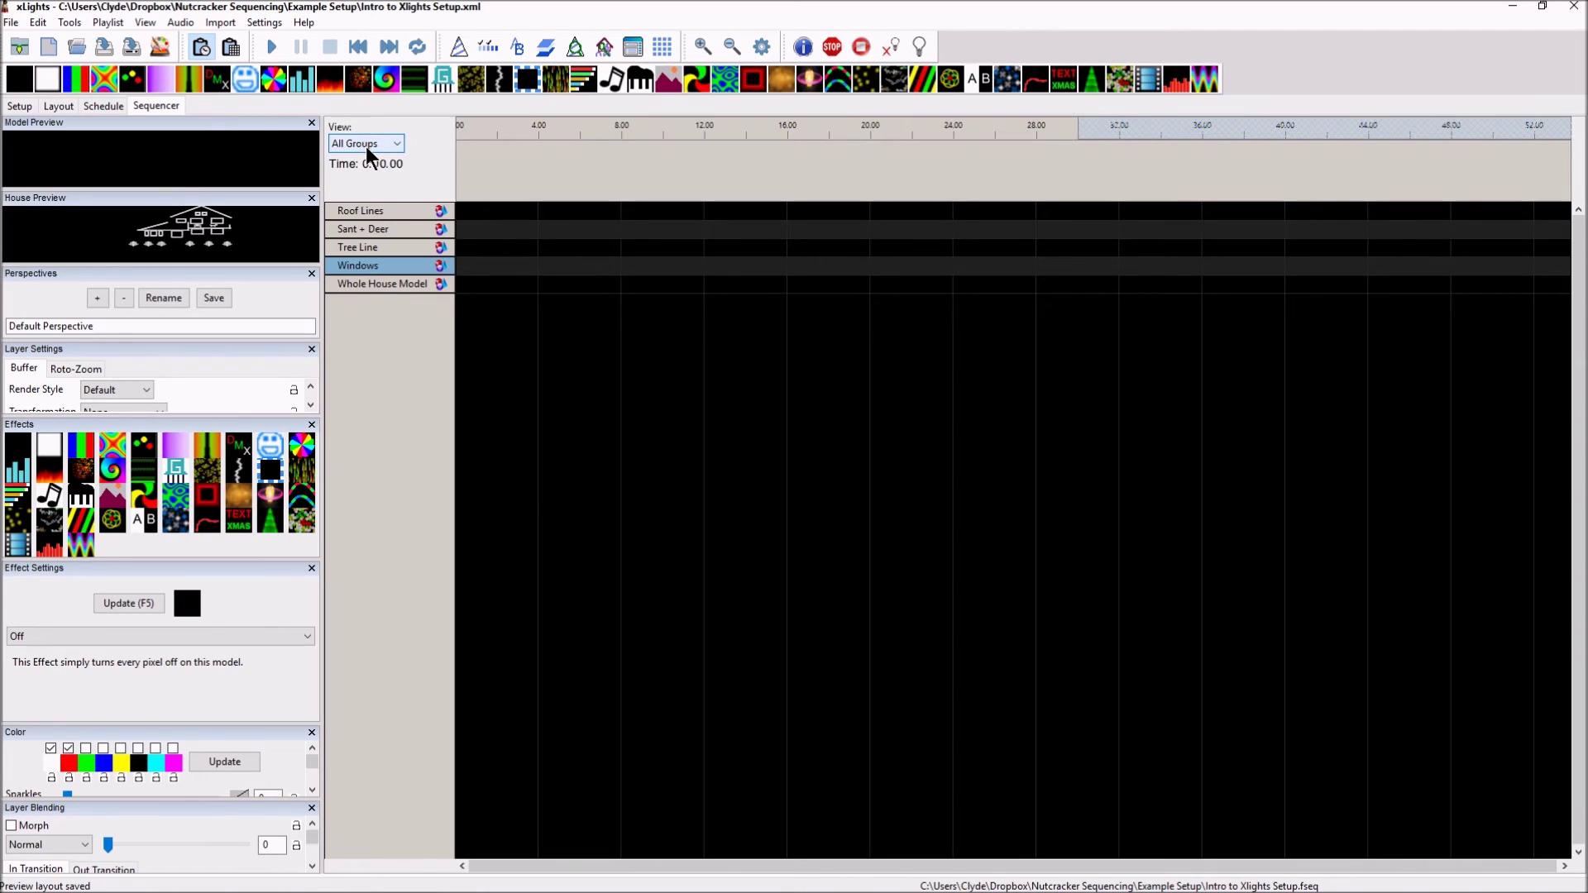
click(367, 151)
click(372, 168)
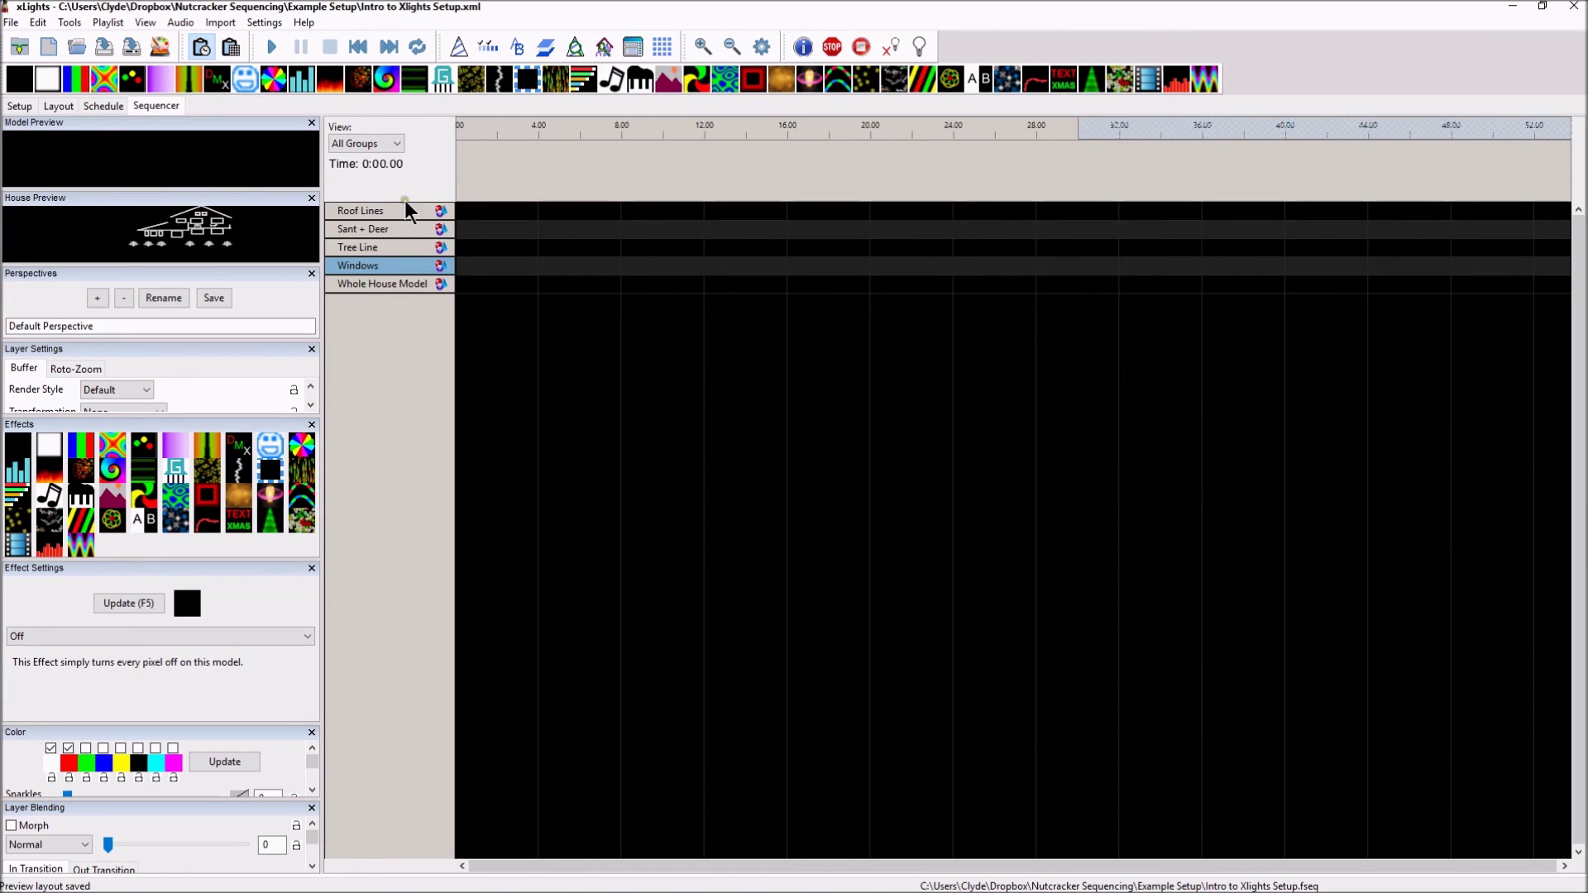
click(395, 144)
click(397, 145)
Expand and collapse the Roof Lines and Sant + Deer groups to inspect their models
click(438, 214)
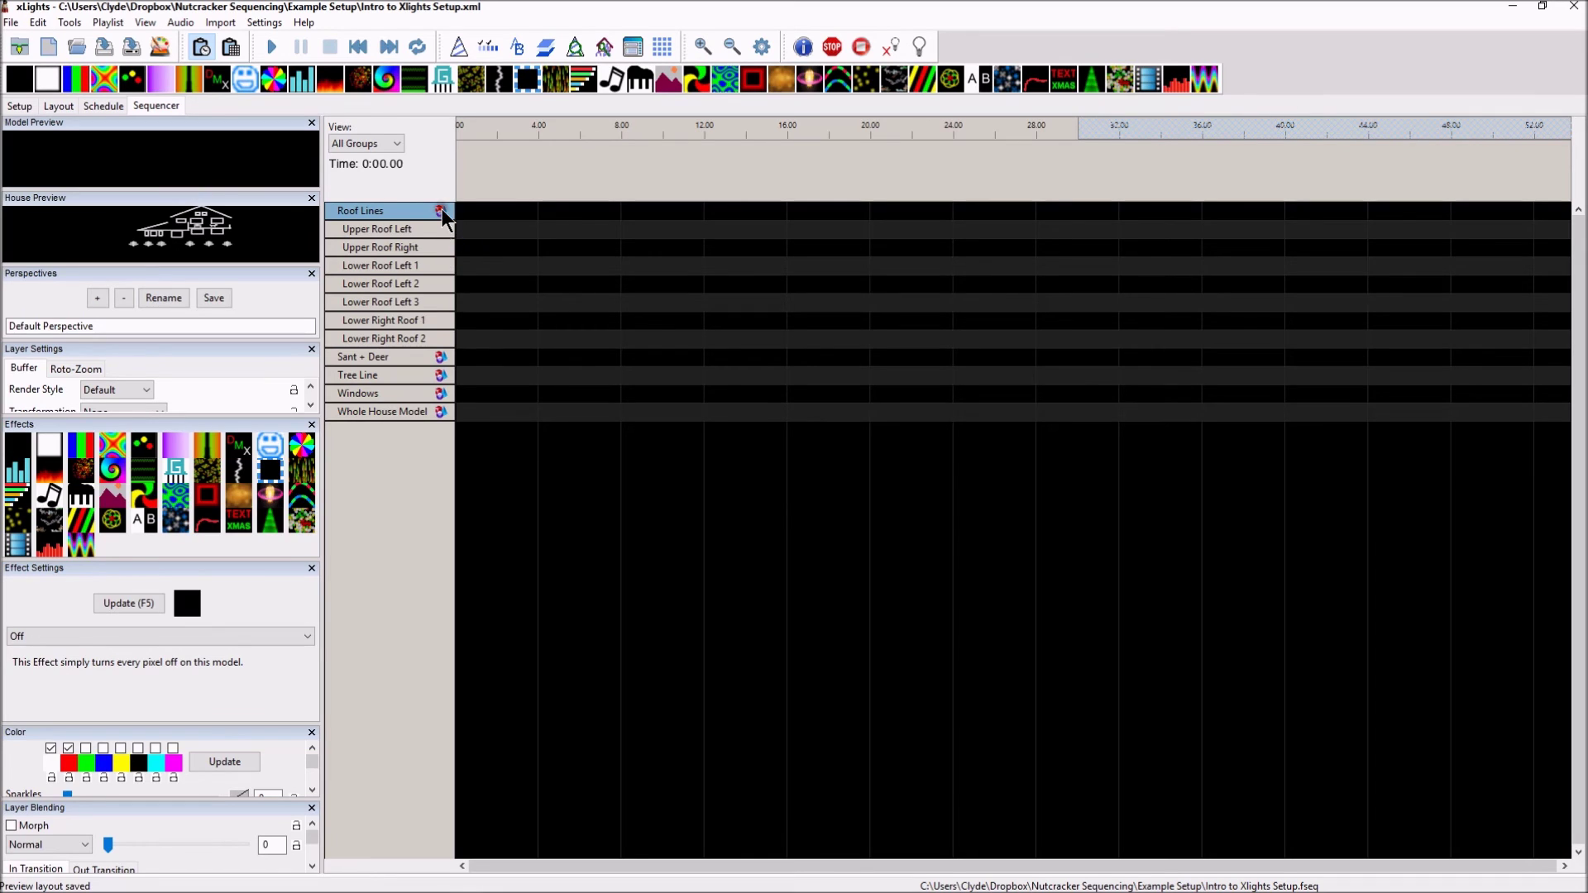
click(437, 212)
click(417, 231)
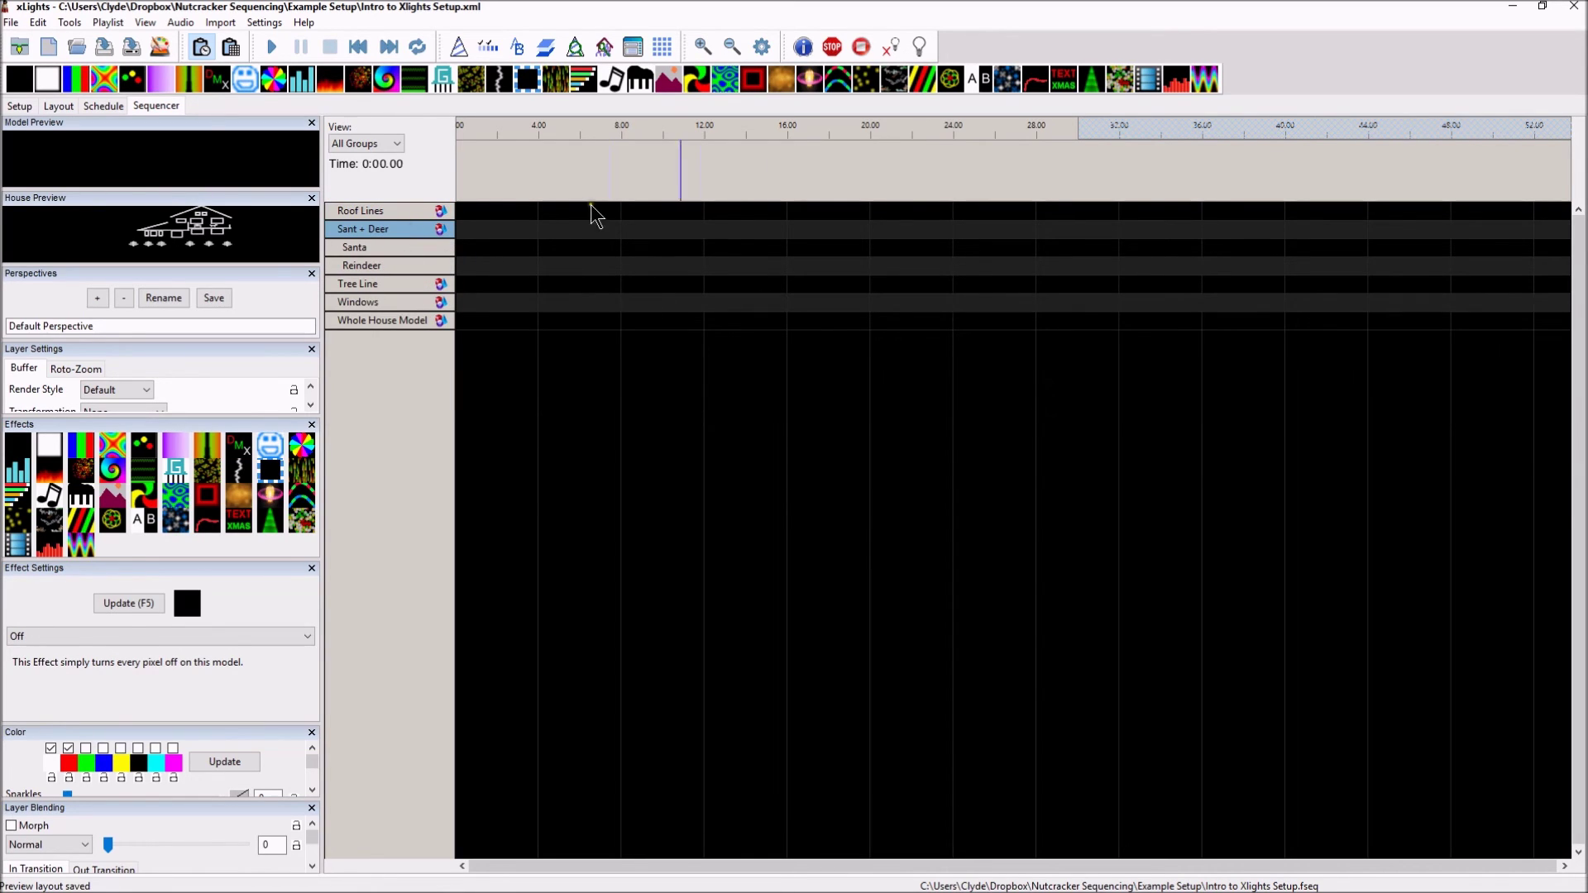
click(439, 232)
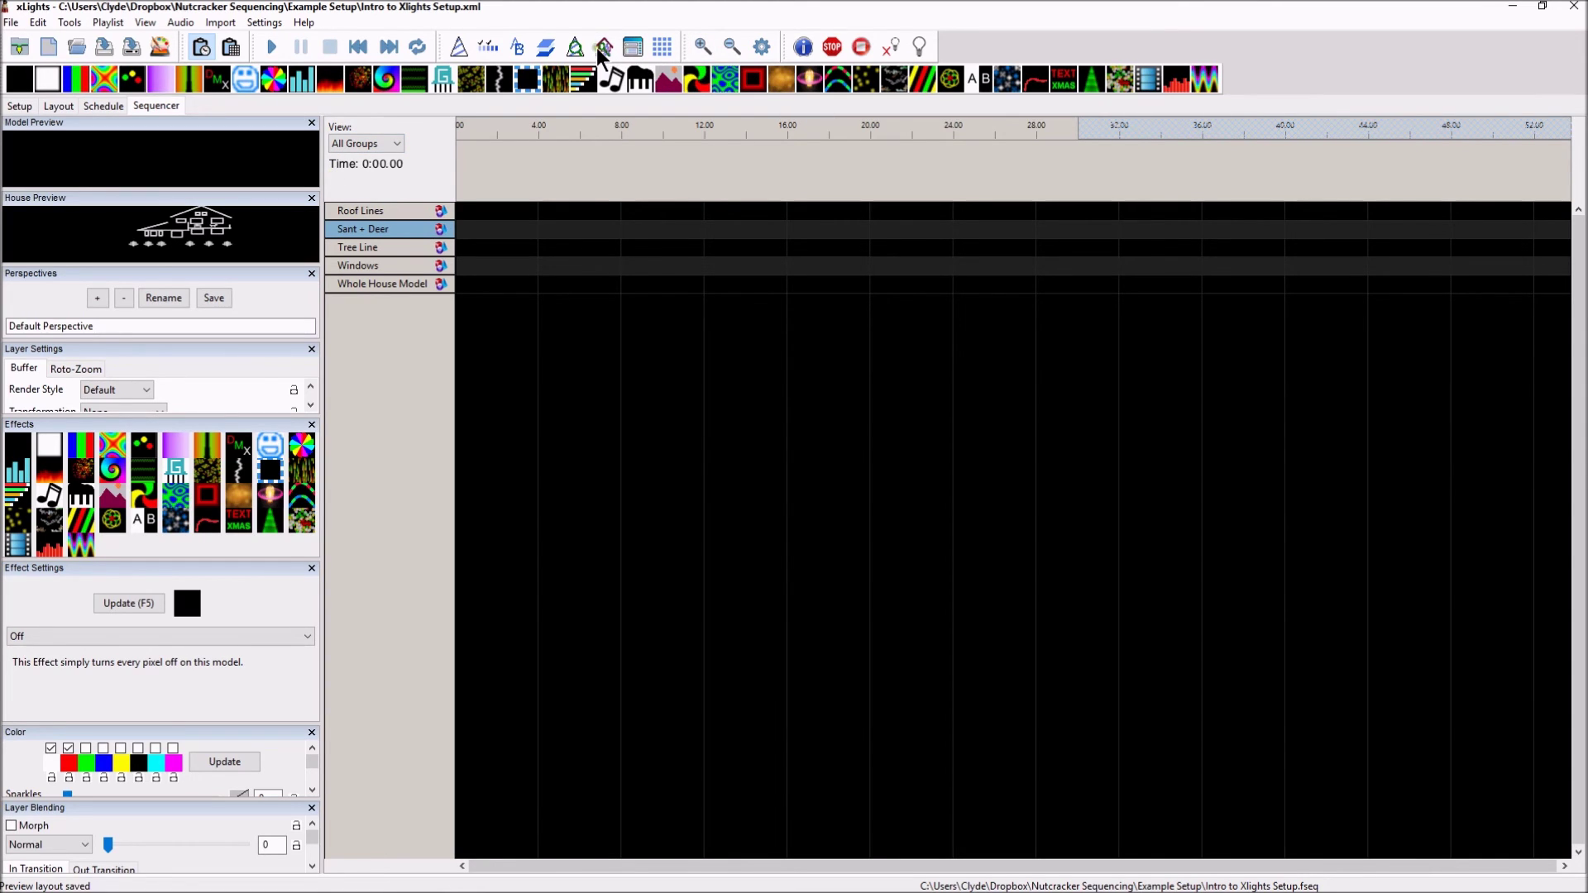
click(264, 22)
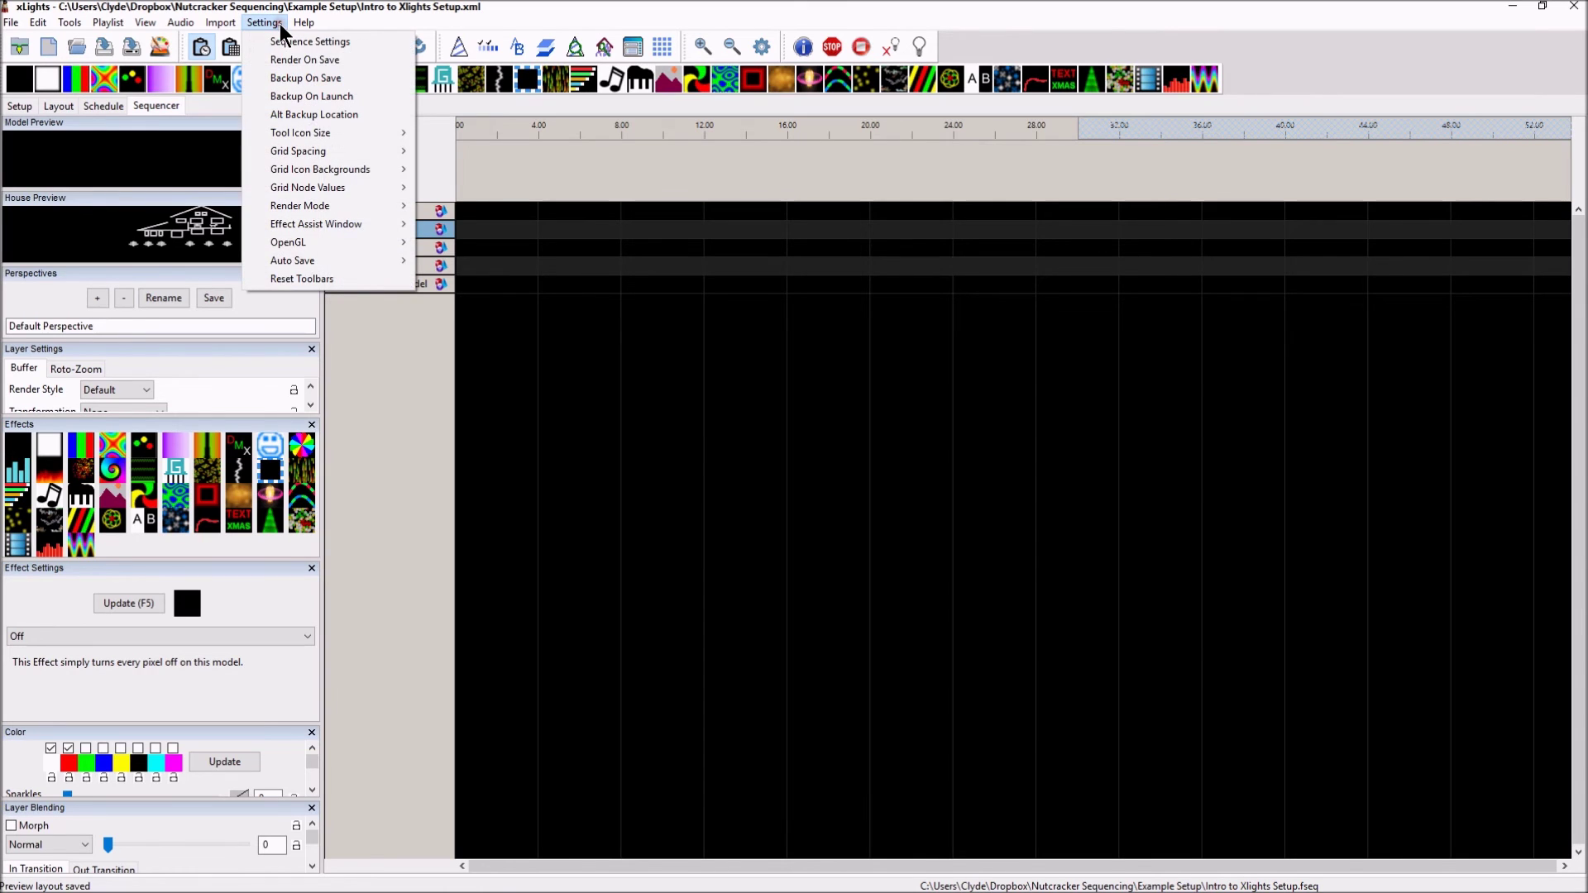
Create a 3000 ms Metronome timing grid in Sequence Settings
click(759, 50)
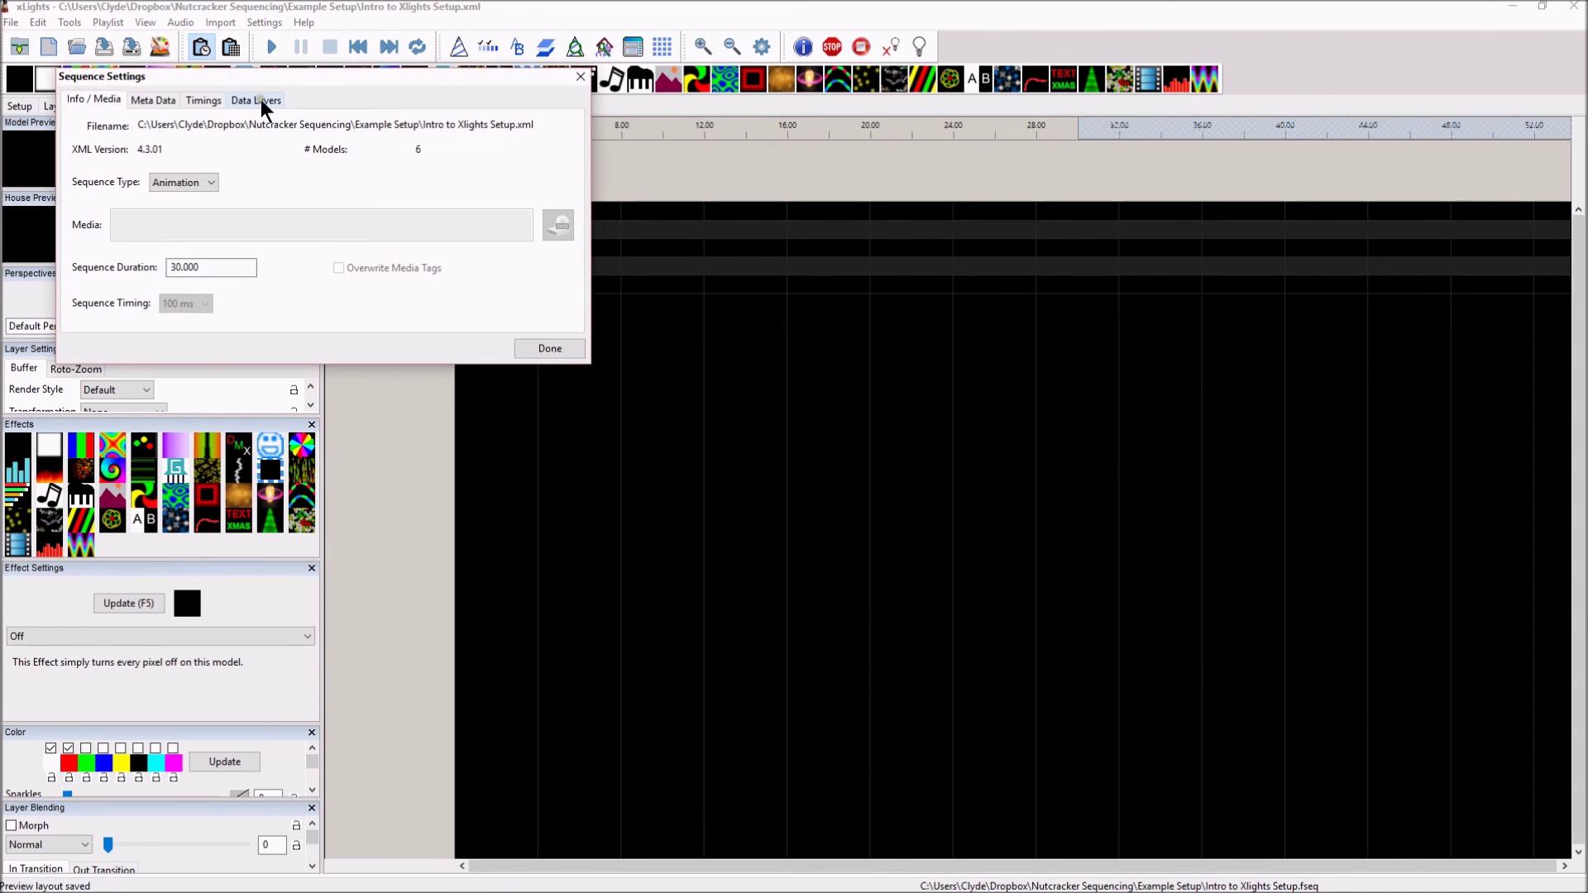
click(248, 99)
click(207, 100)
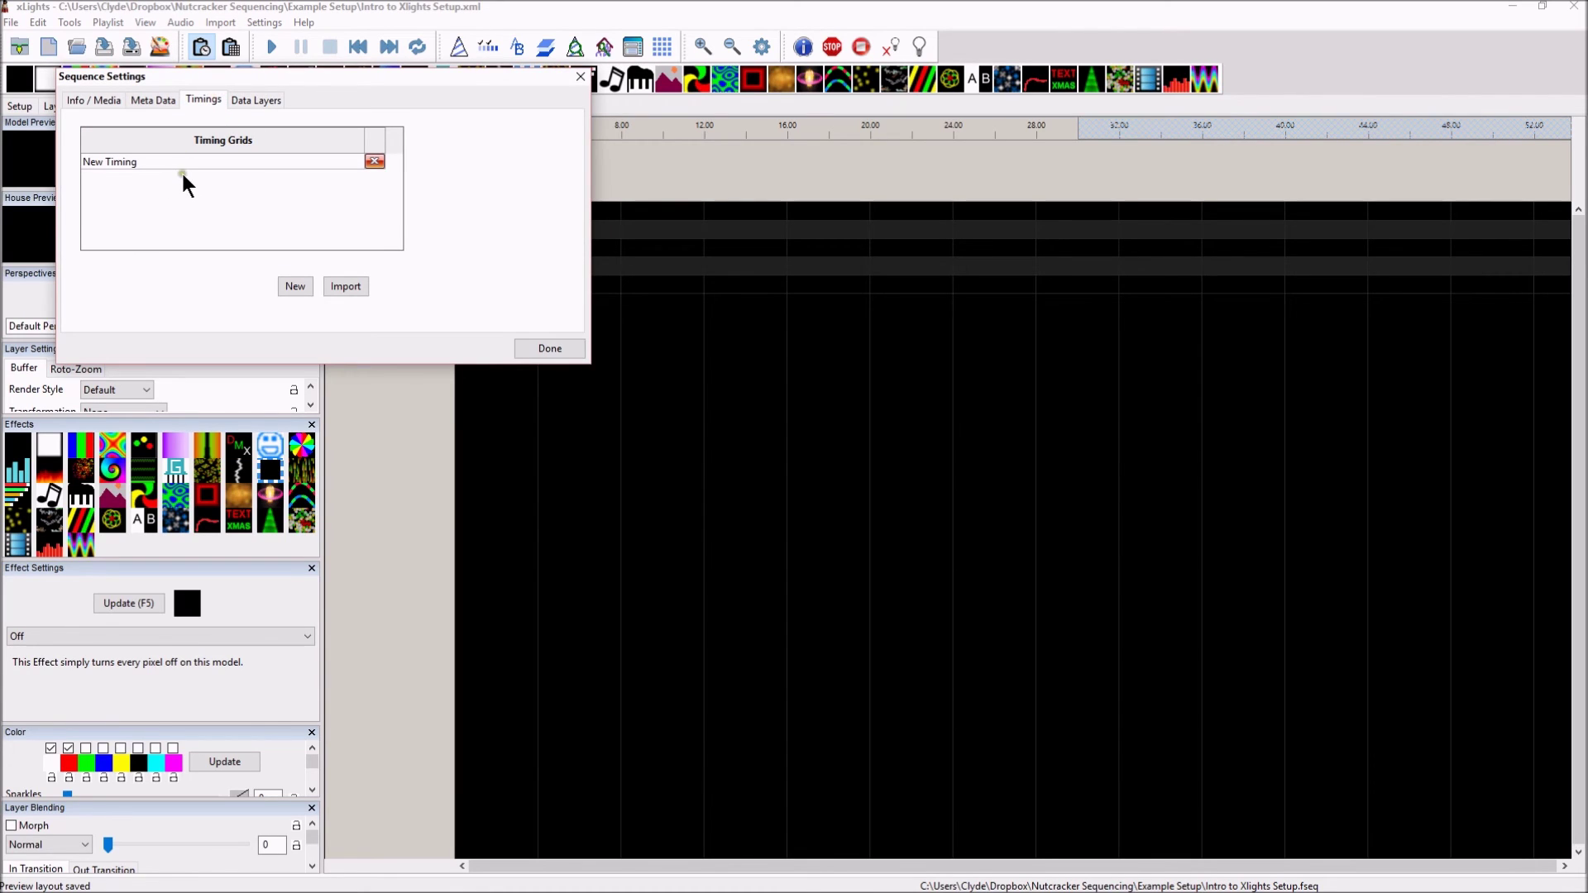
click(304, 291)
click(225, 176)
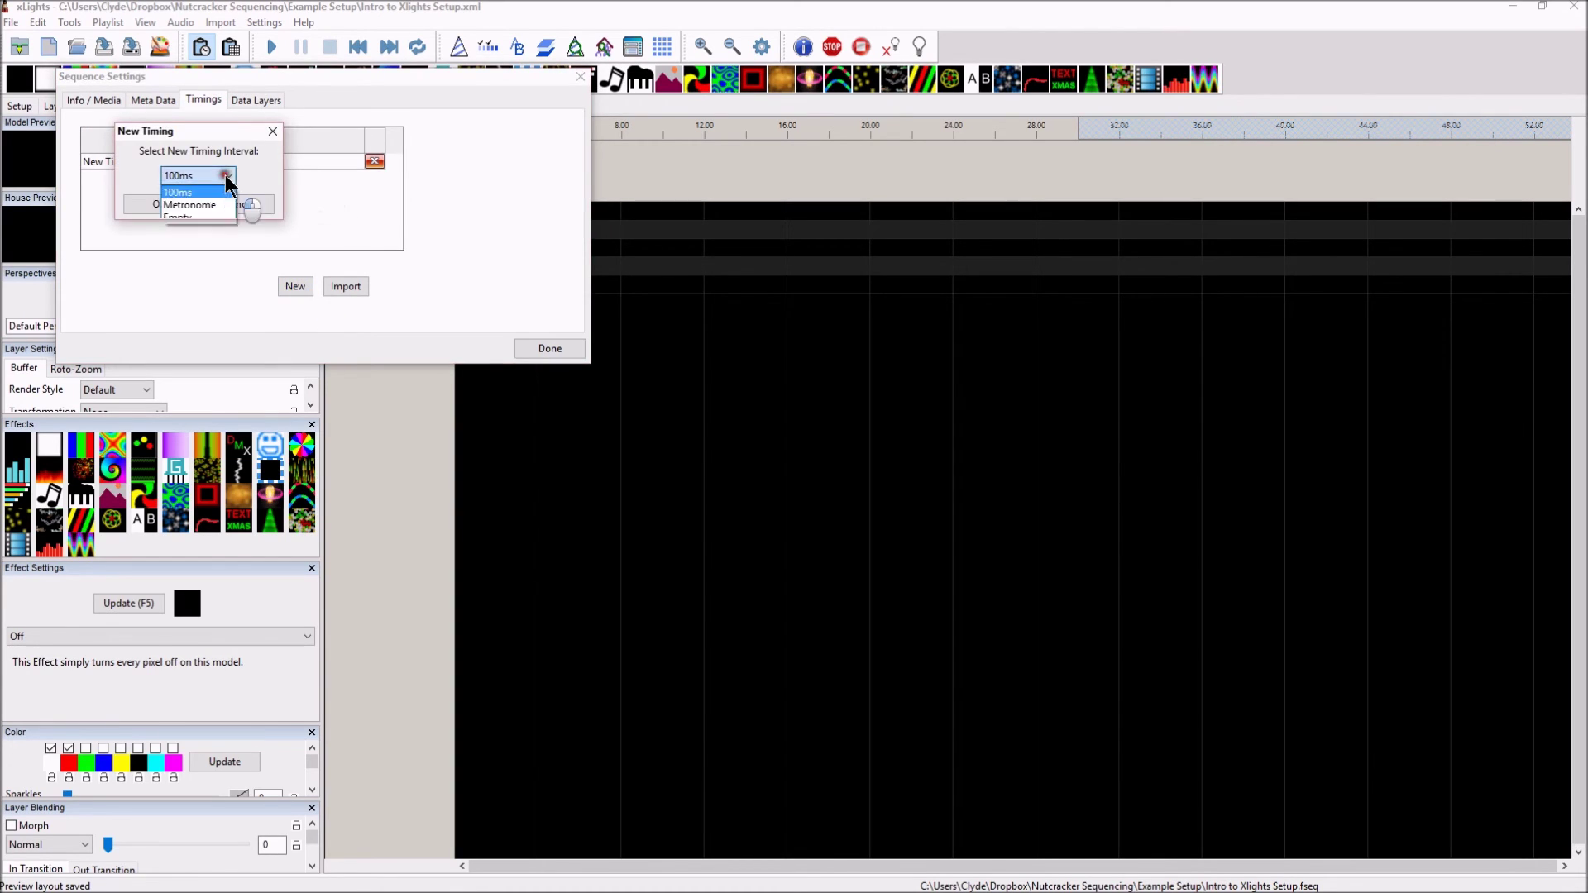
click(178, 205)
click(220, 180)
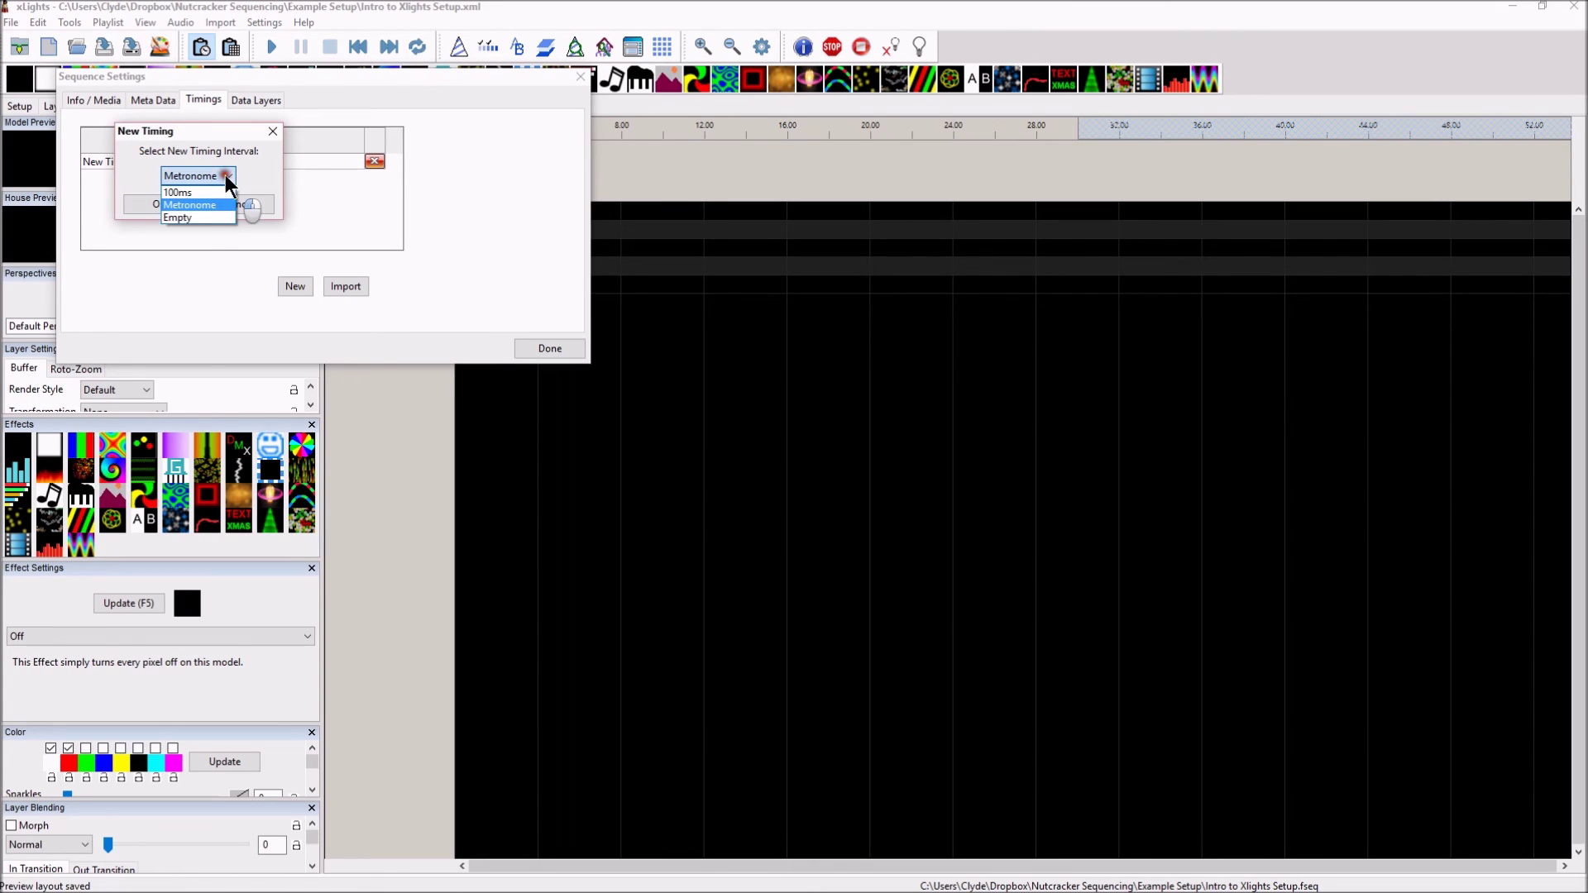
click(162, 195)
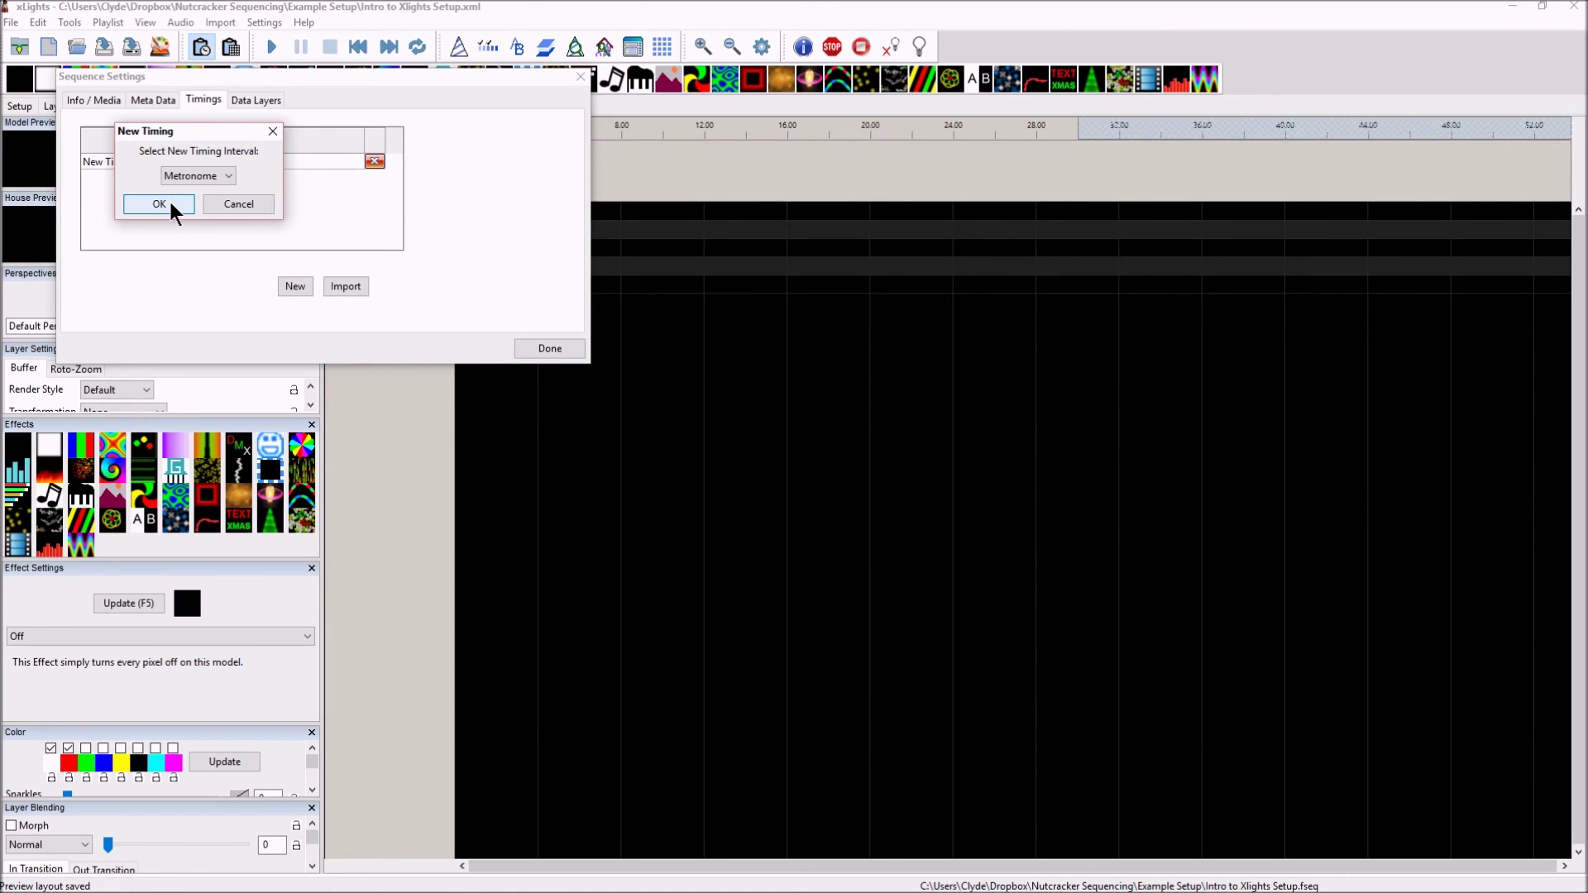
click(159, 204)
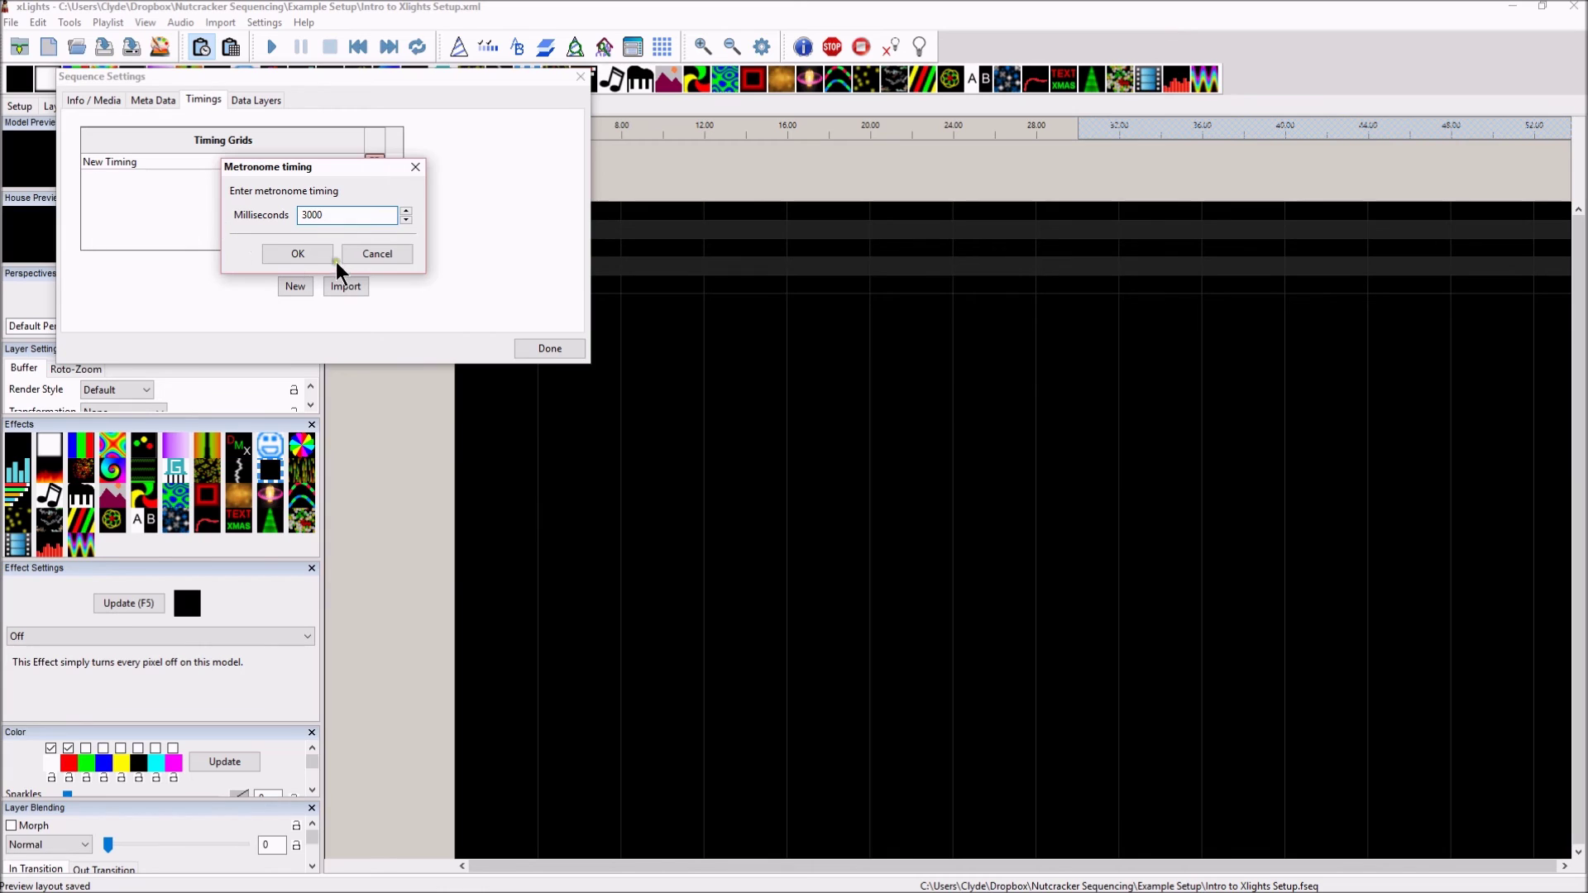
click(313, 255)
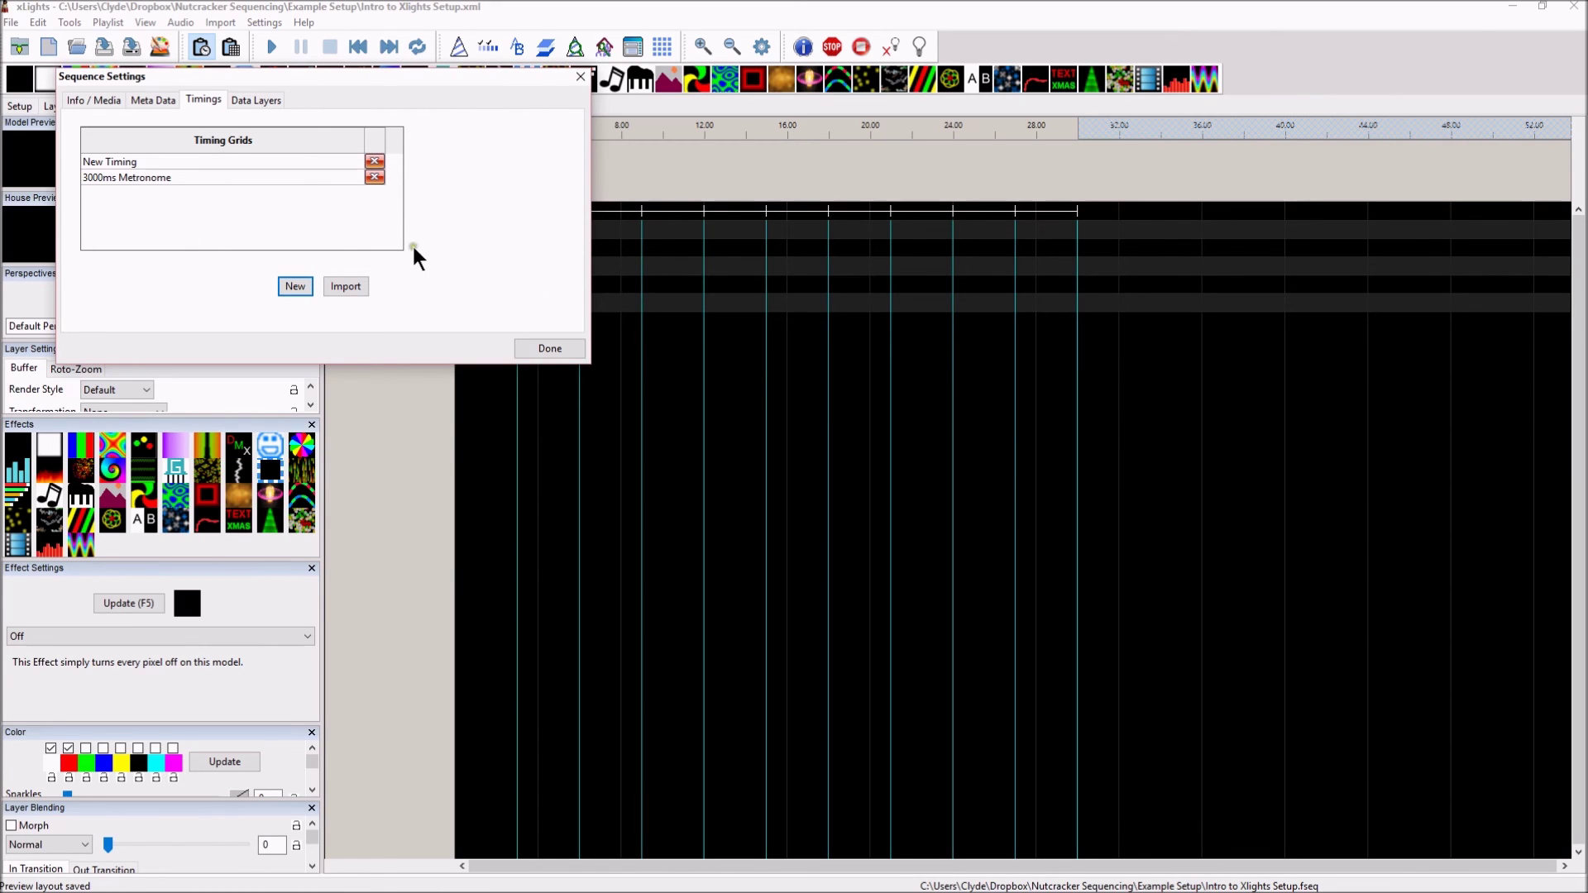
Delete the unused New Timing grid and close Sequence Settings
click(374, 161)
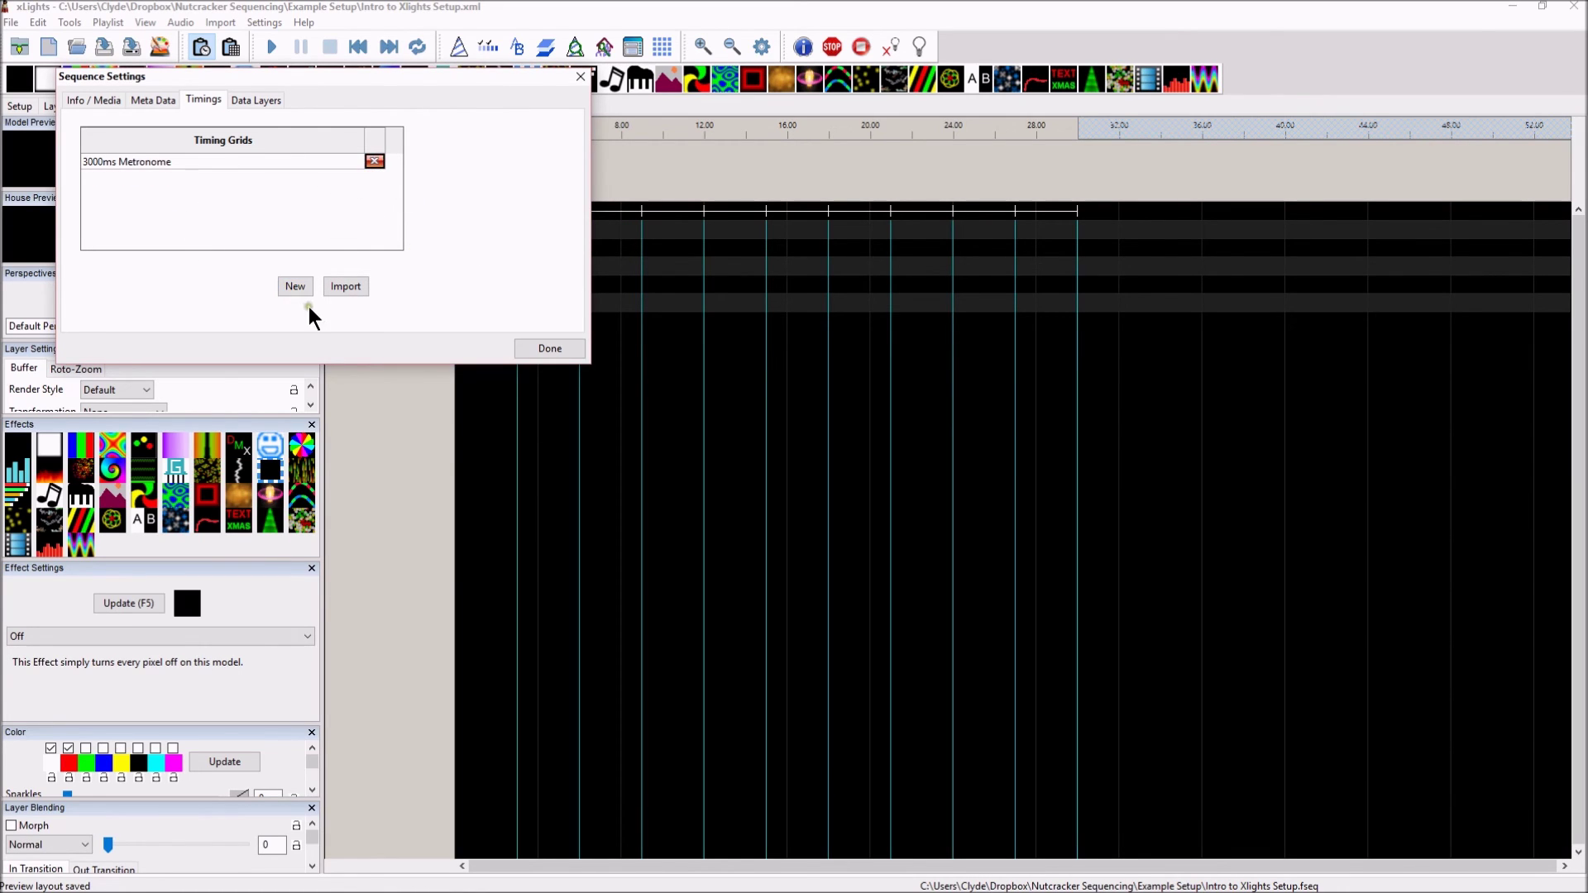
click(291, 286)
click(245, 208)
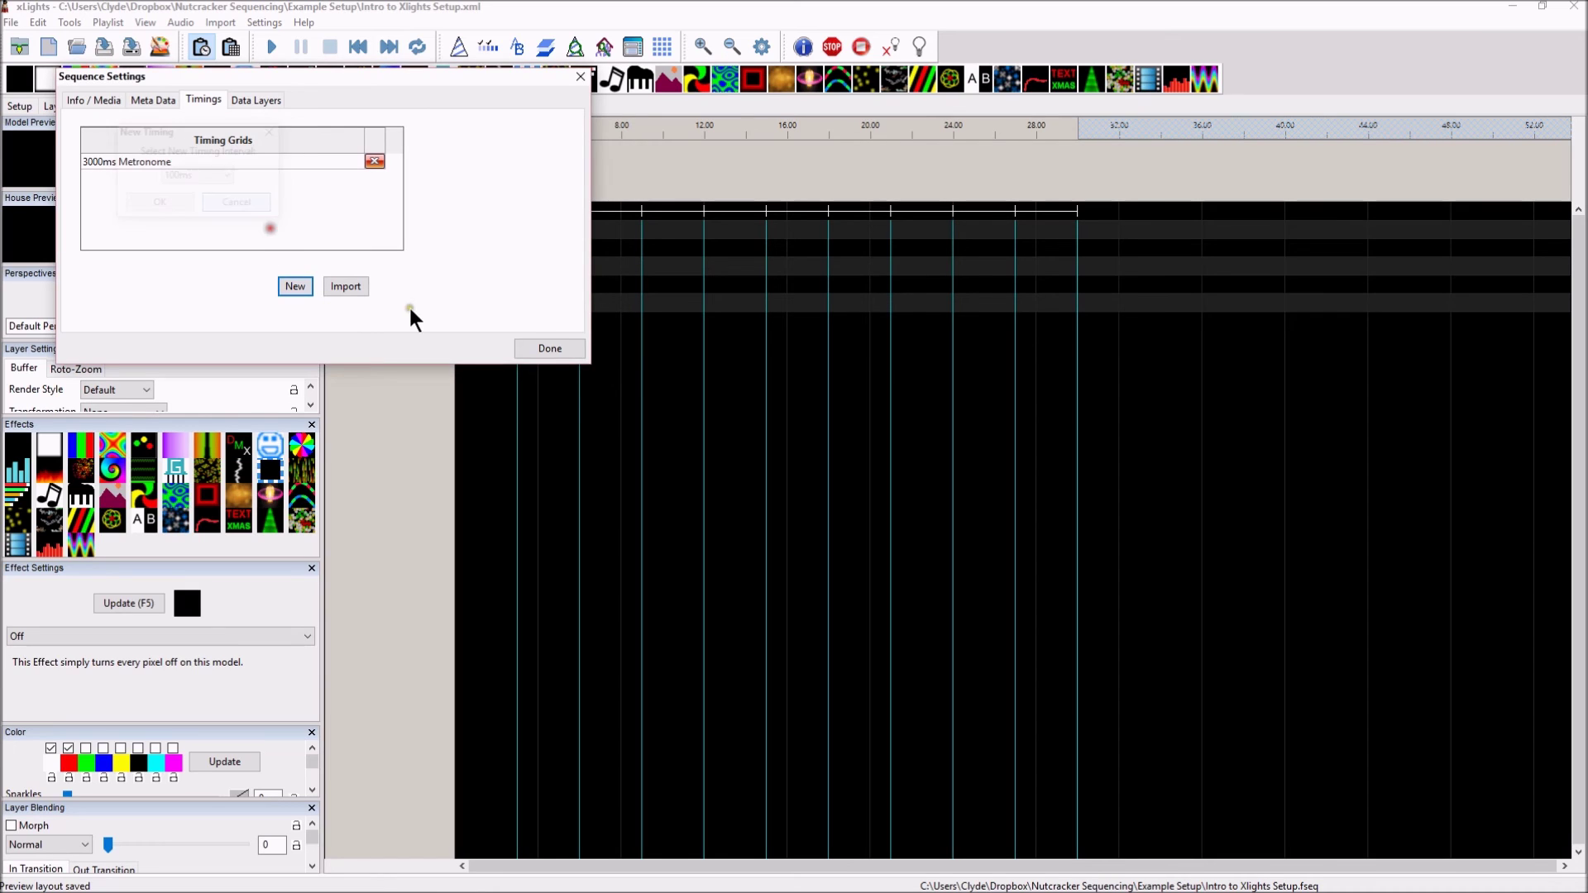
click(550, 348)
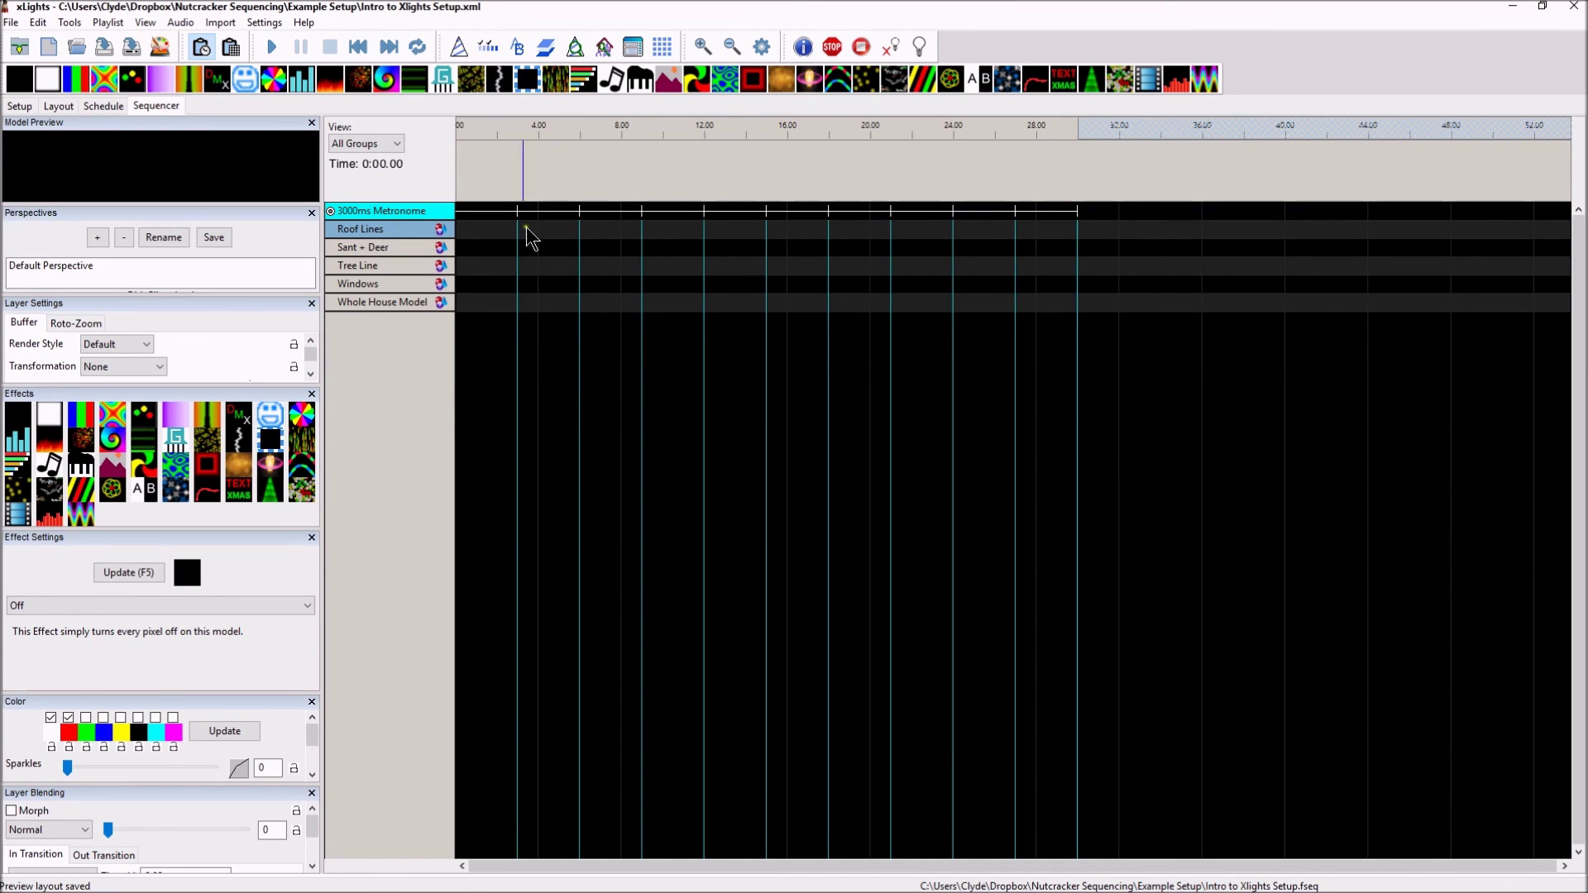
Open the House Preview and resize it taller and wider beside the timeline
click(609, 47)
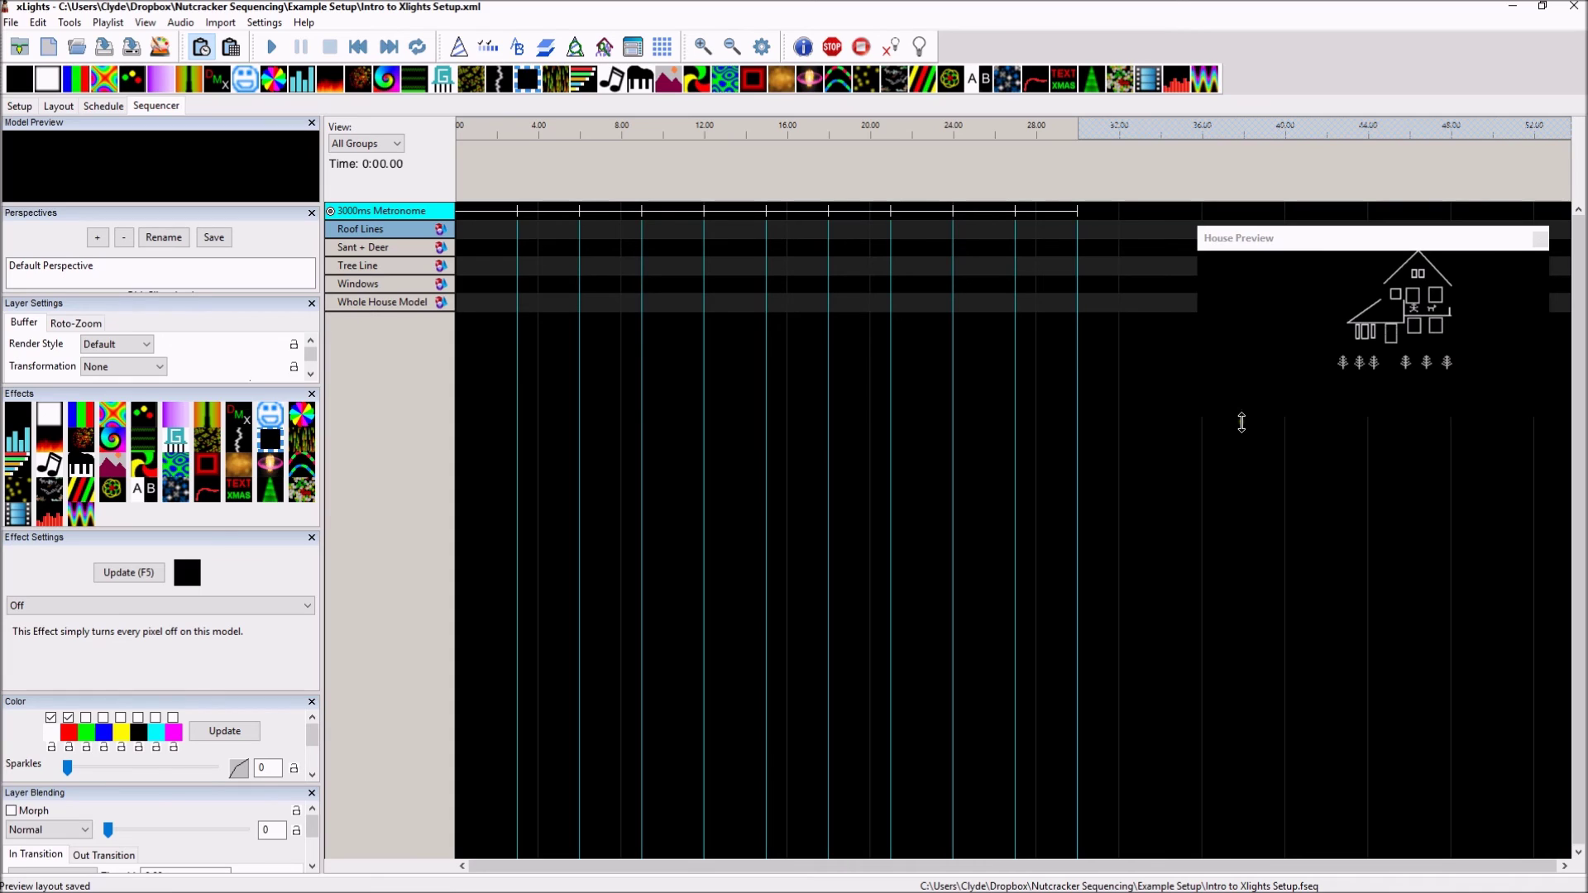
drag(1242, 422, 1273, 699)
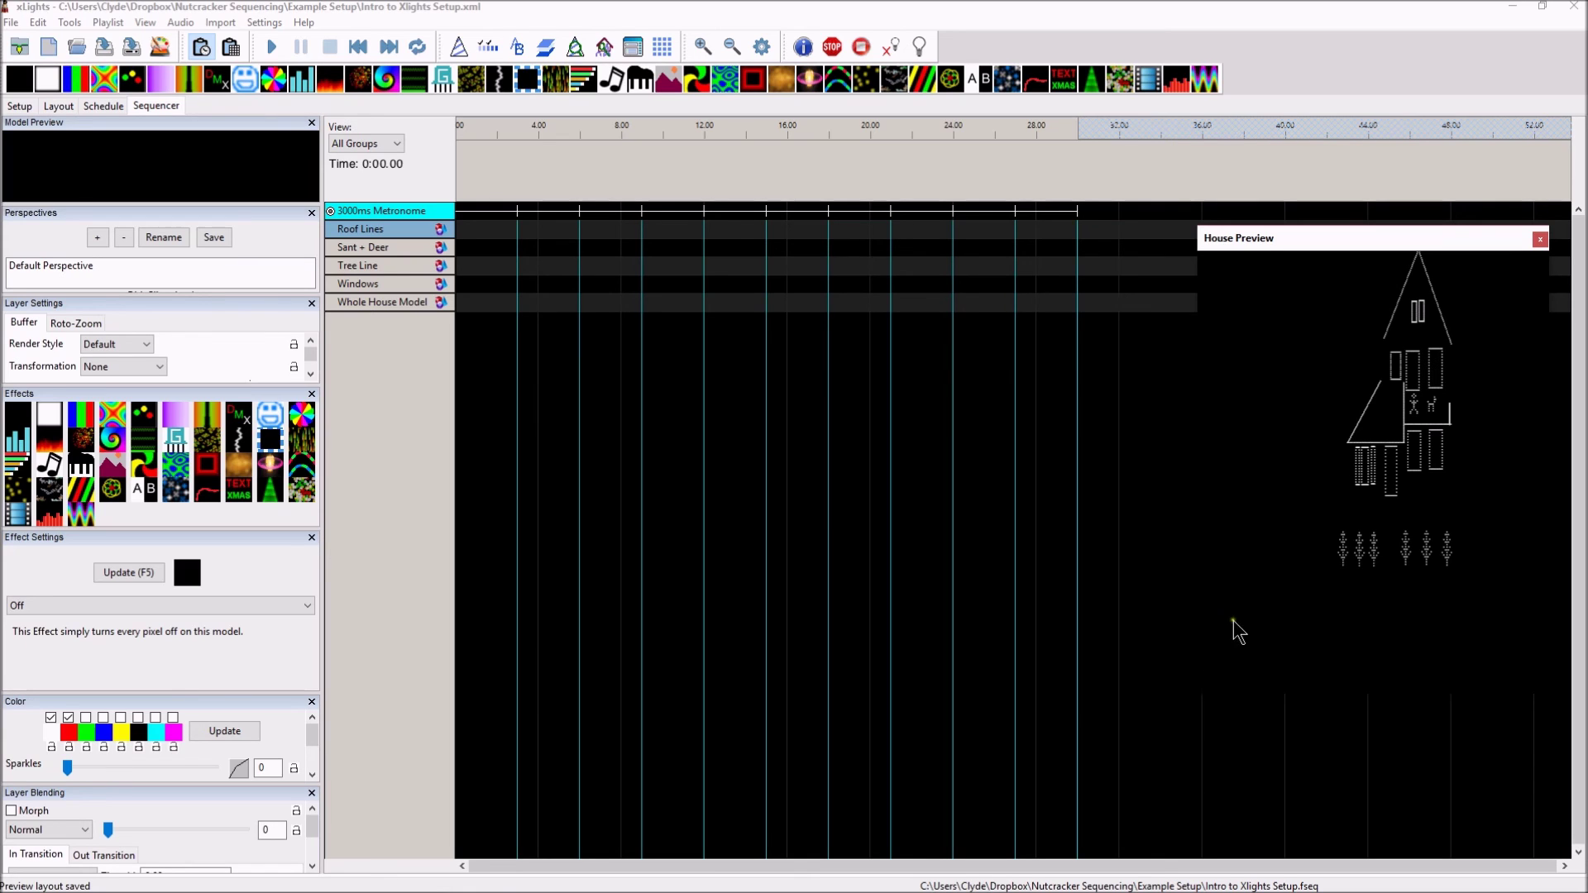
drag(1191, 590, 1066, 584)
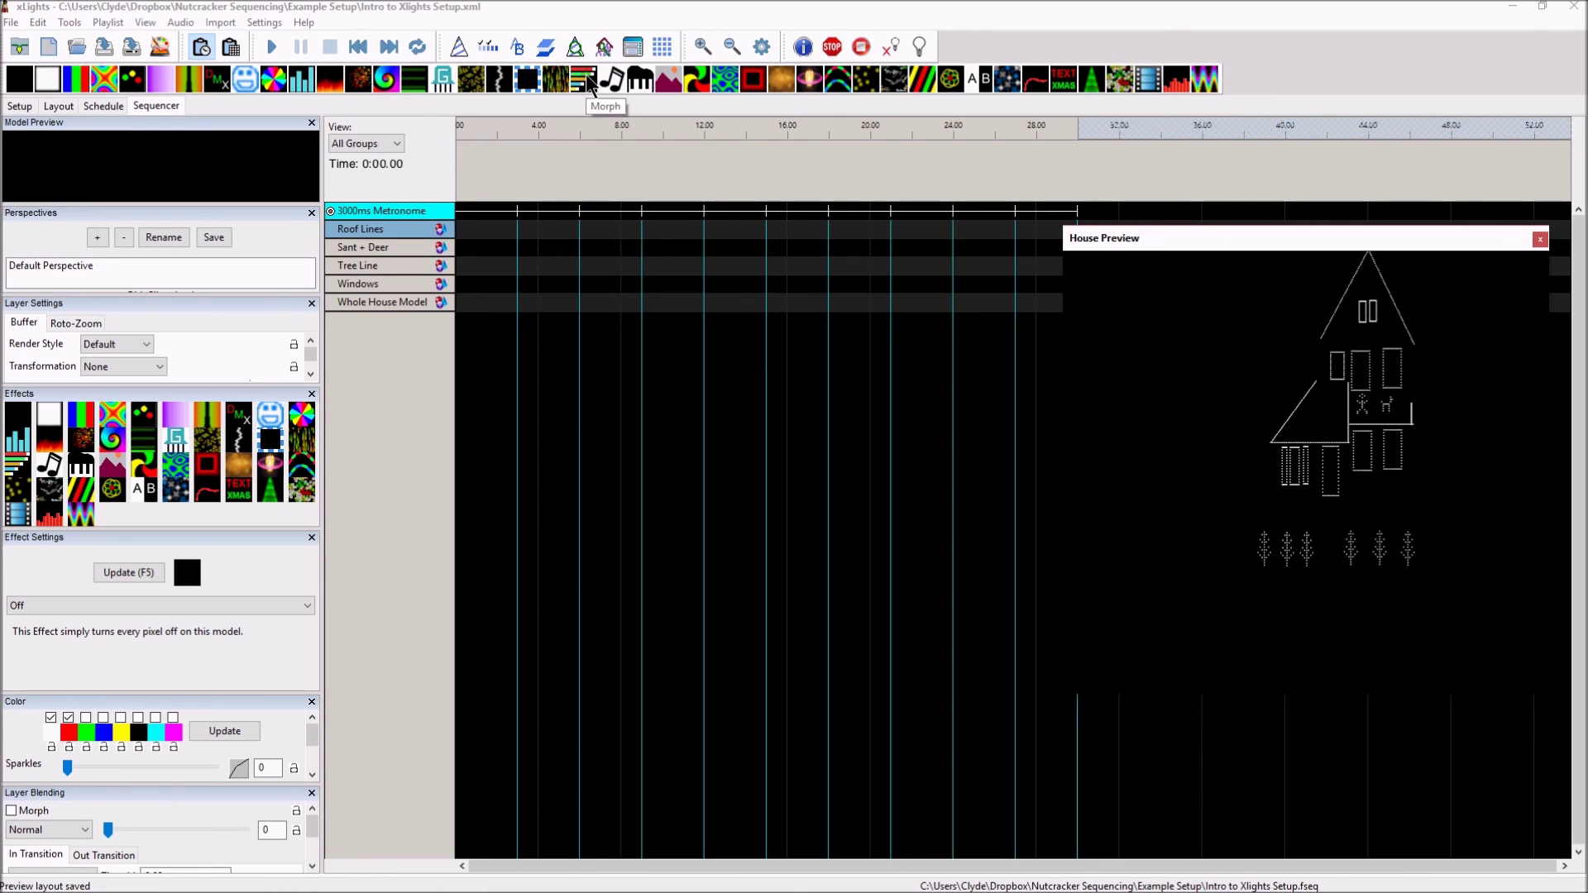
click(47, 830)
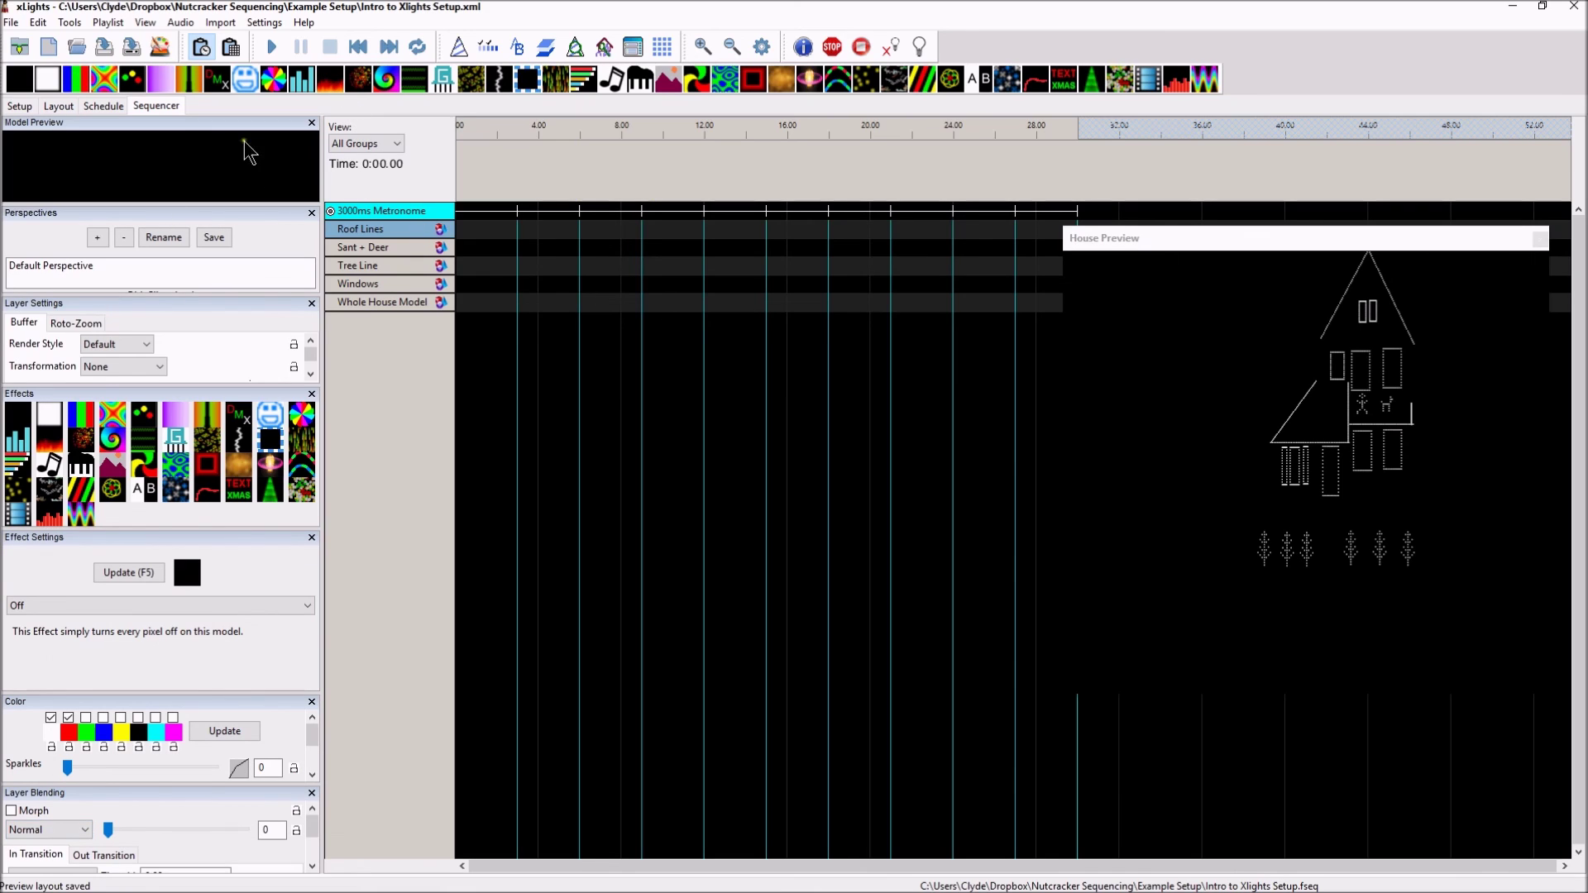
Place a Bars effect with 2 cycles at the start of Whole House Model, followed by a Morph effect
drag(80, 79, 506, 306)
drag(506, 306, 506, 307)
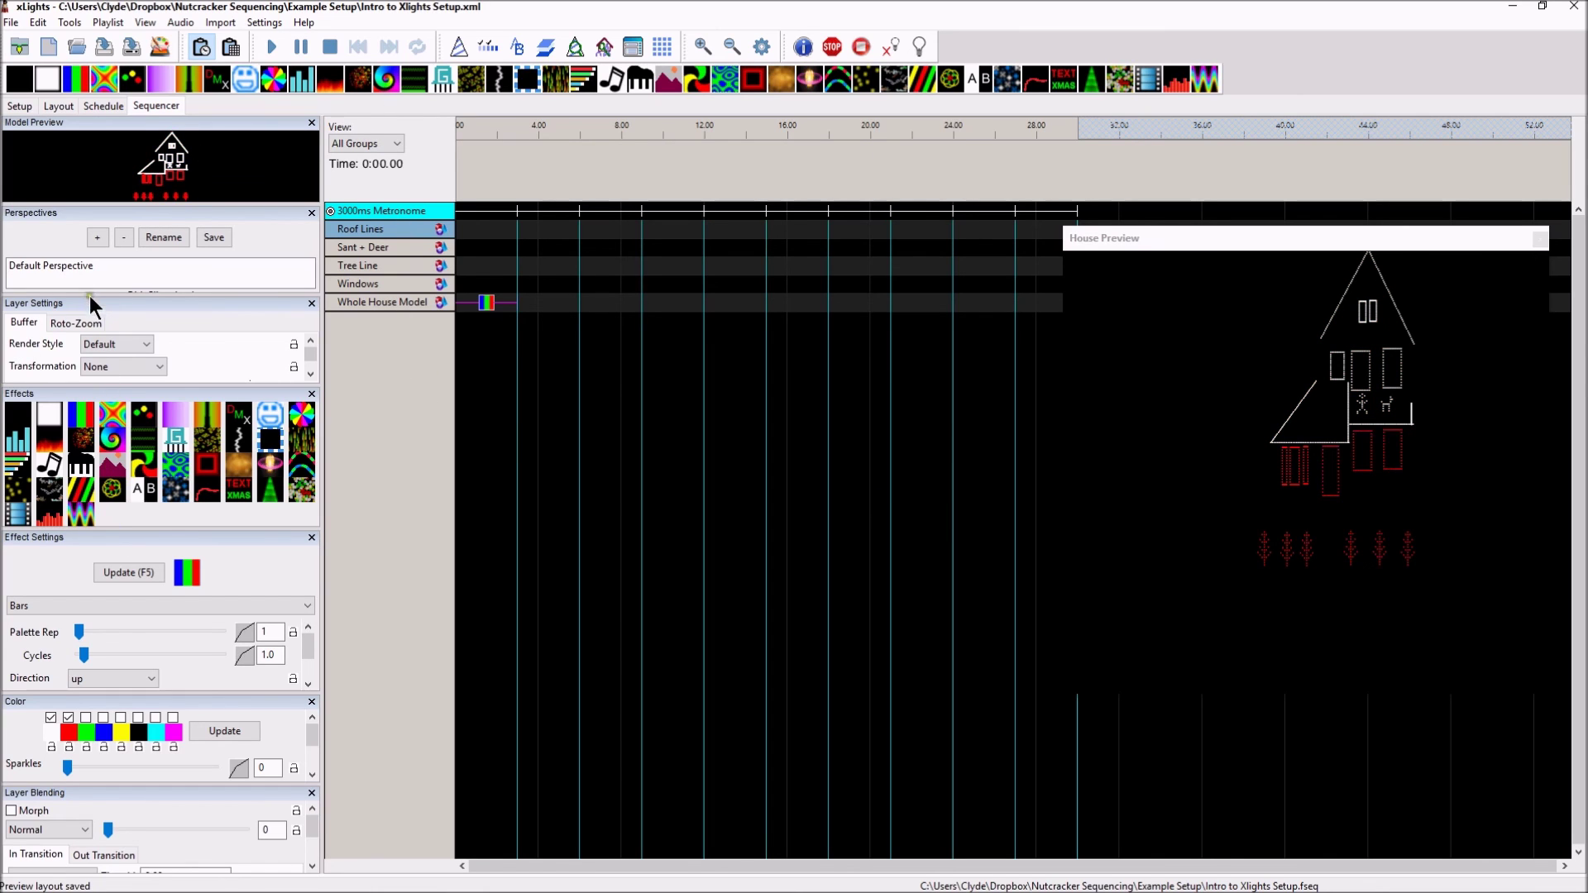
drag(106, 536, 831, 354)
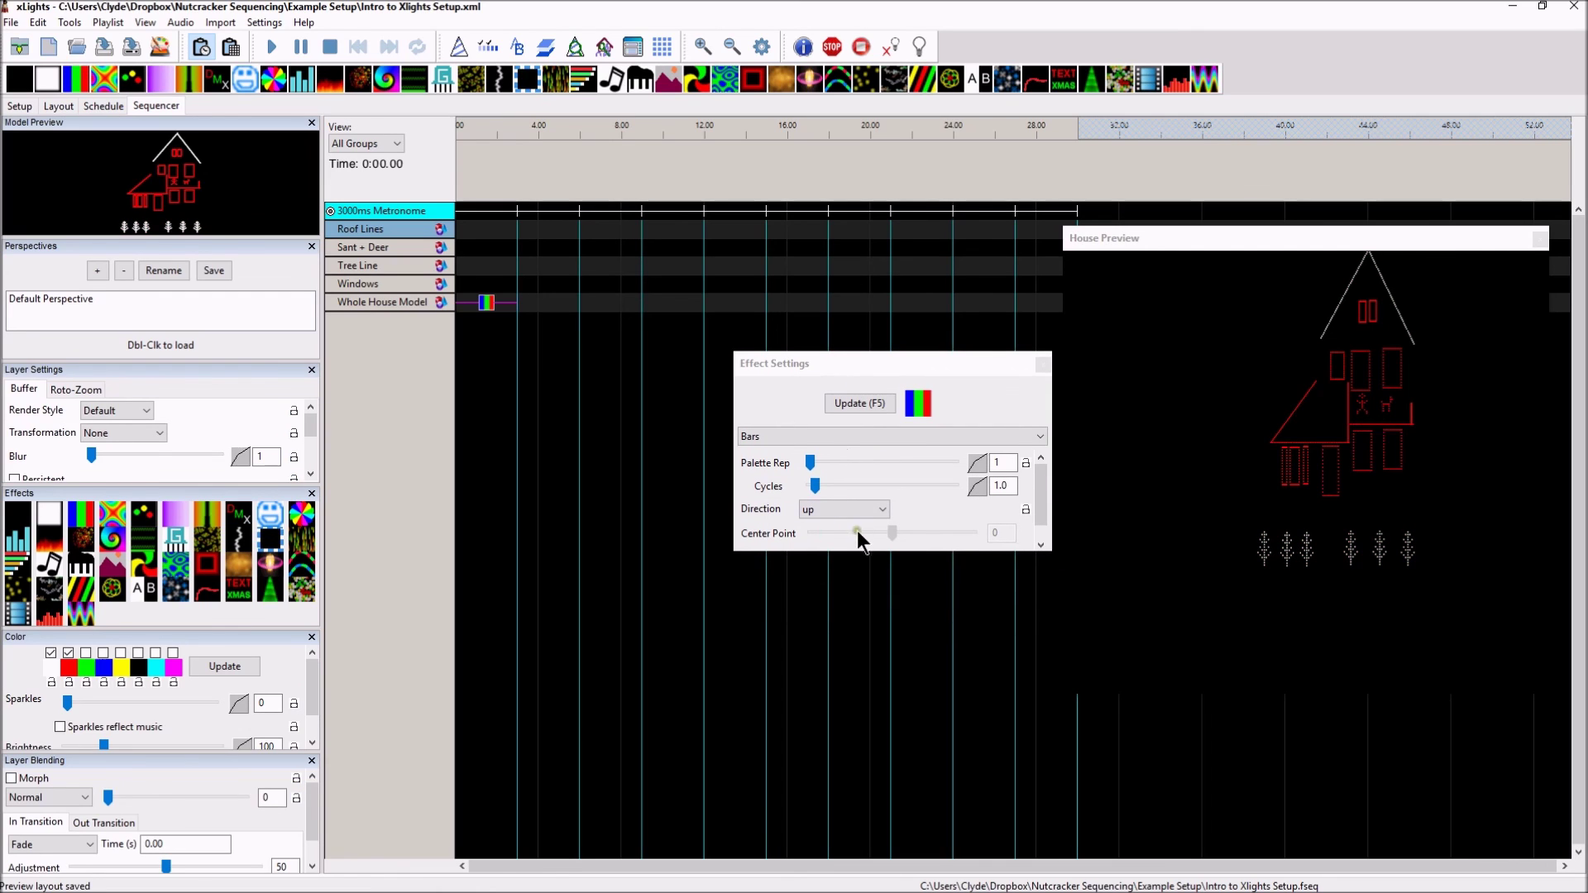
drag(870, 556, 902, 782)
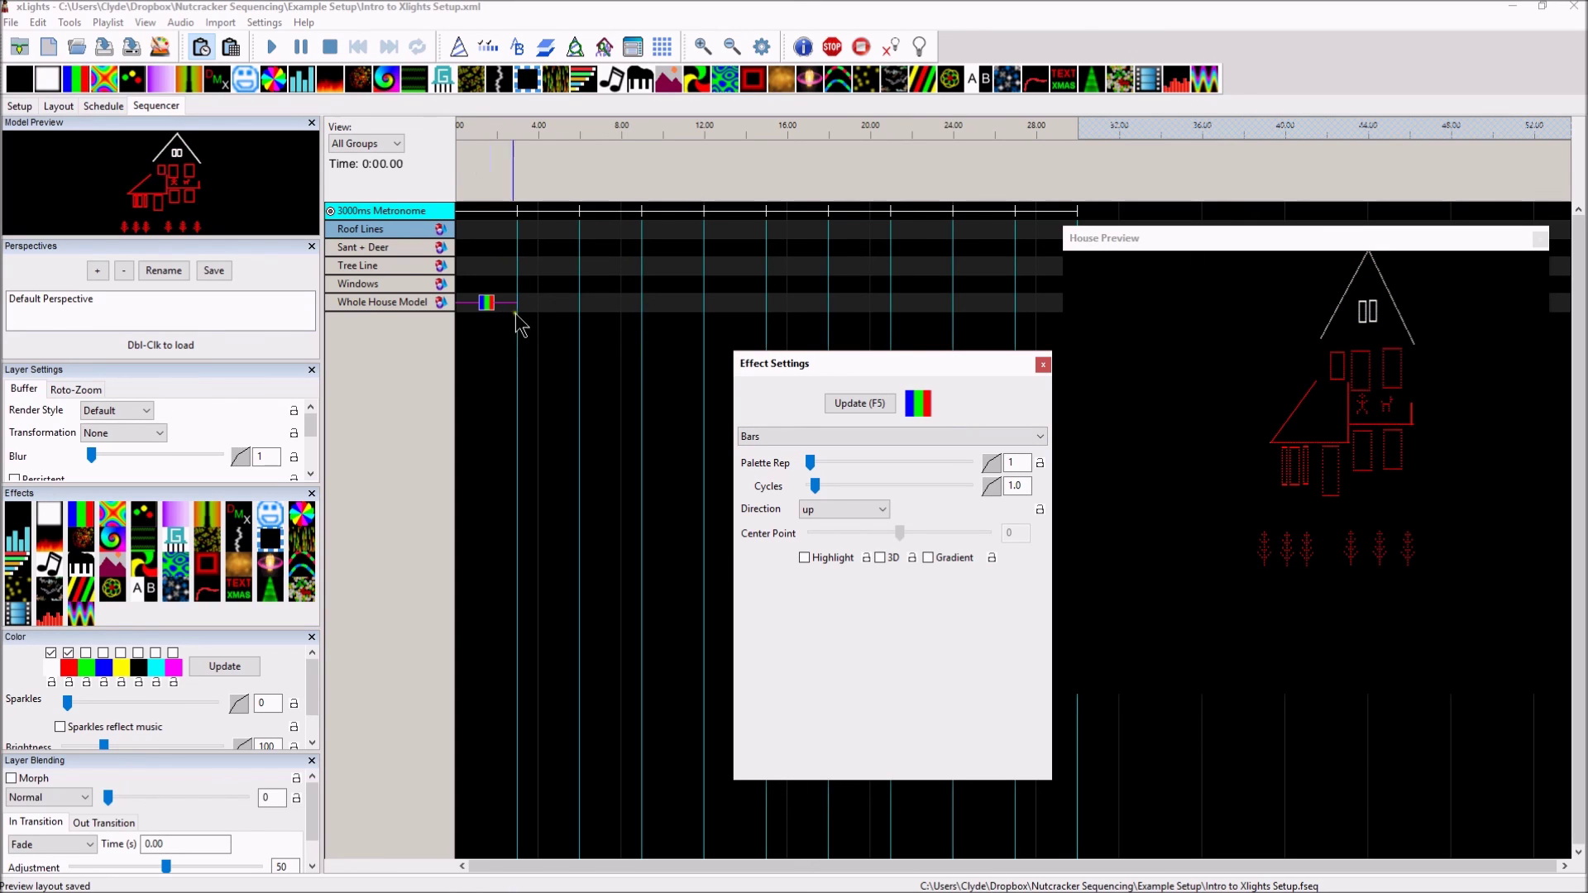
double_click(1017, 487)
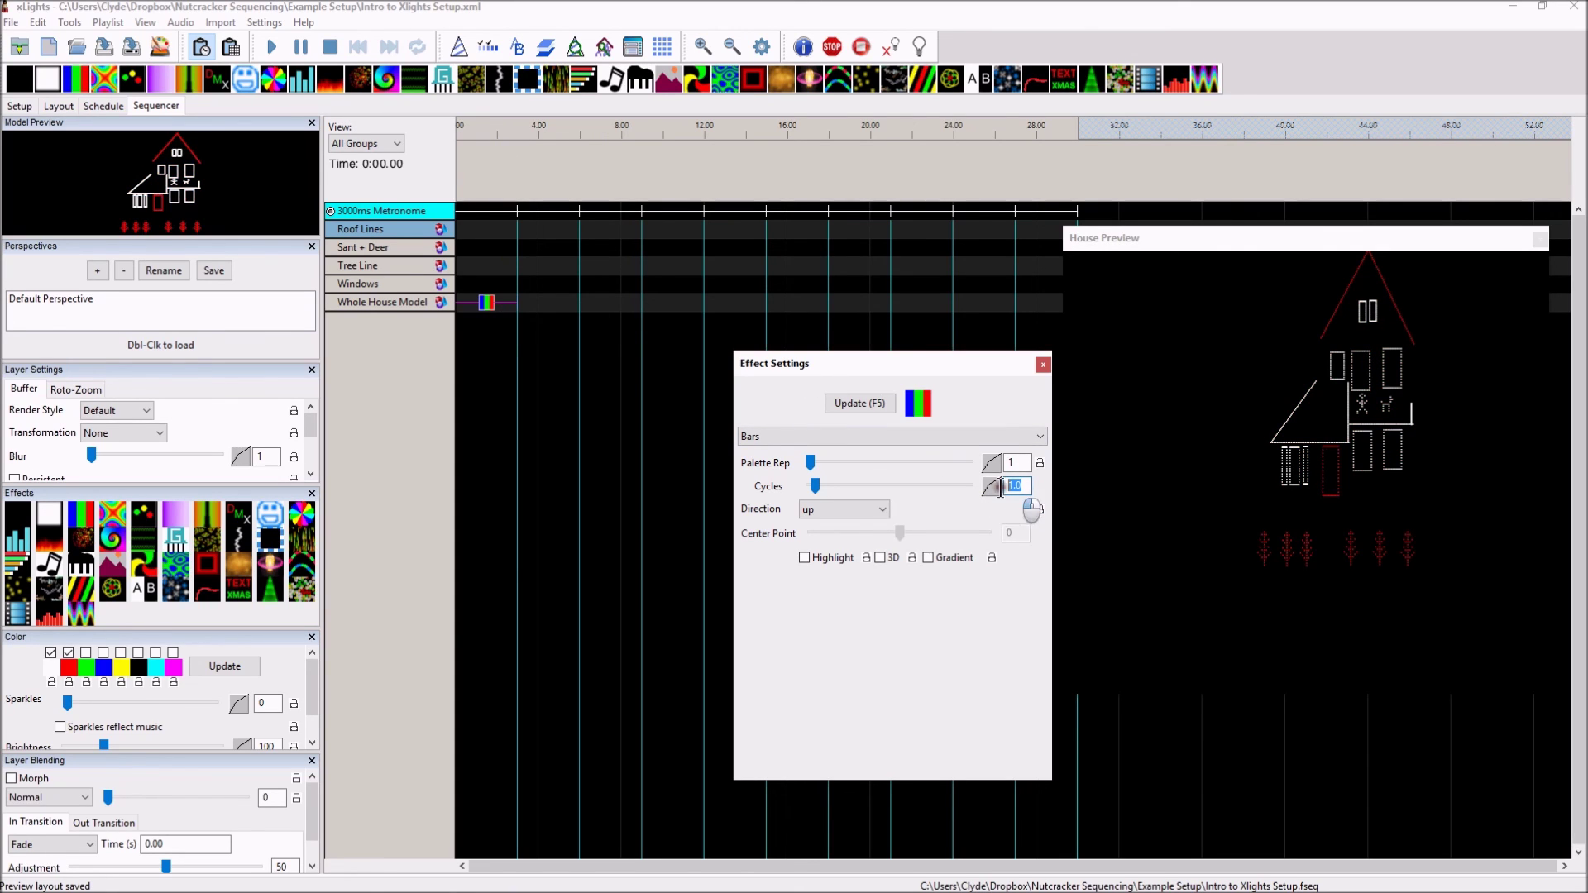
text(2)
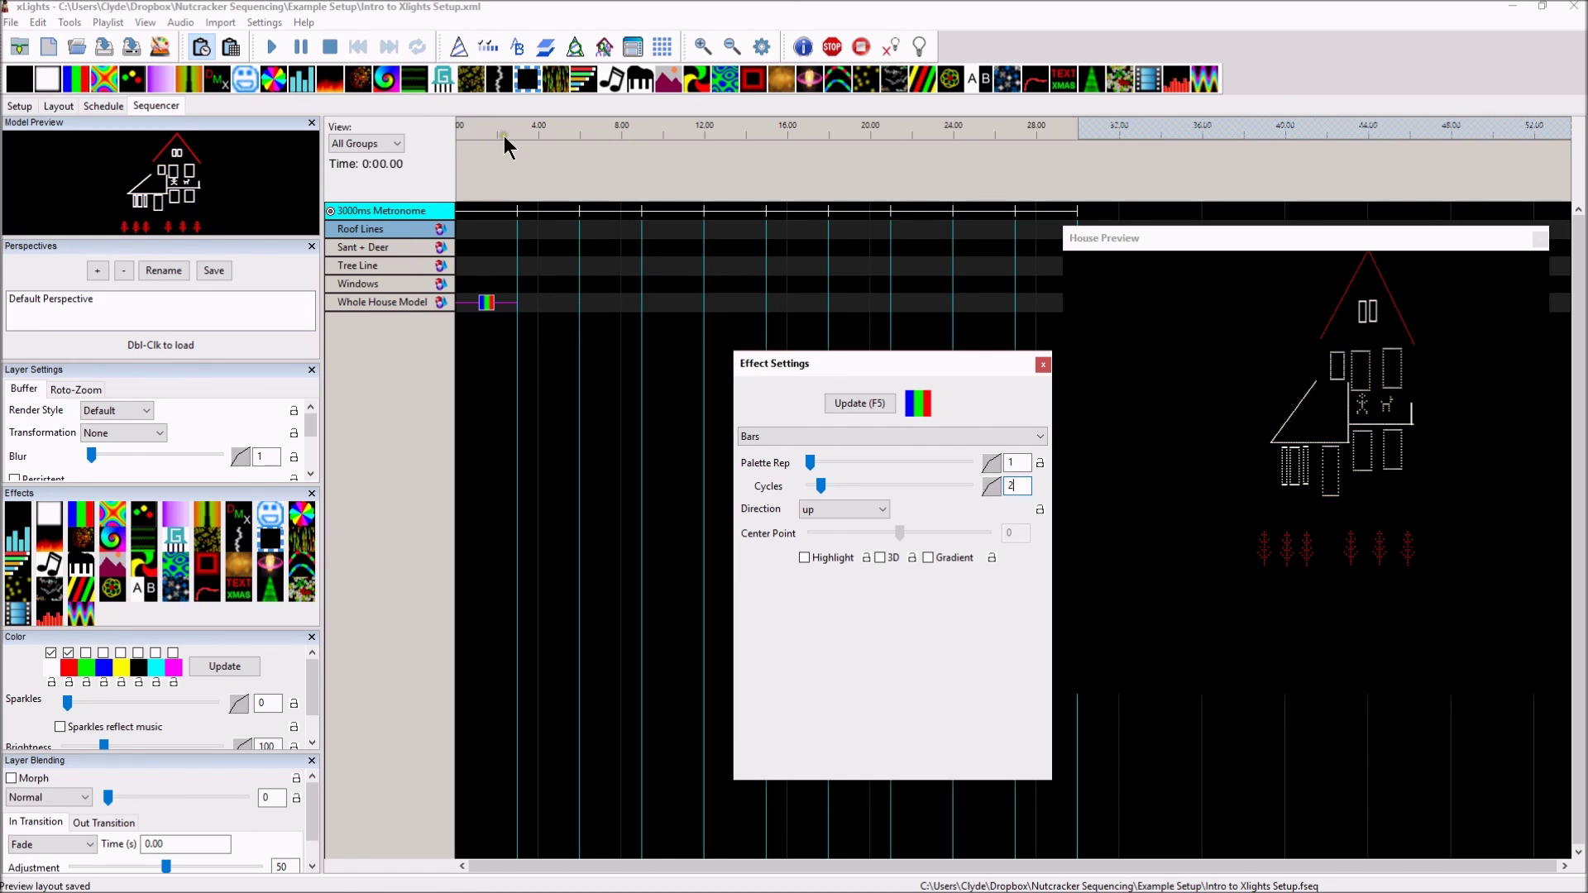
drag(588, 81, 551, 304)
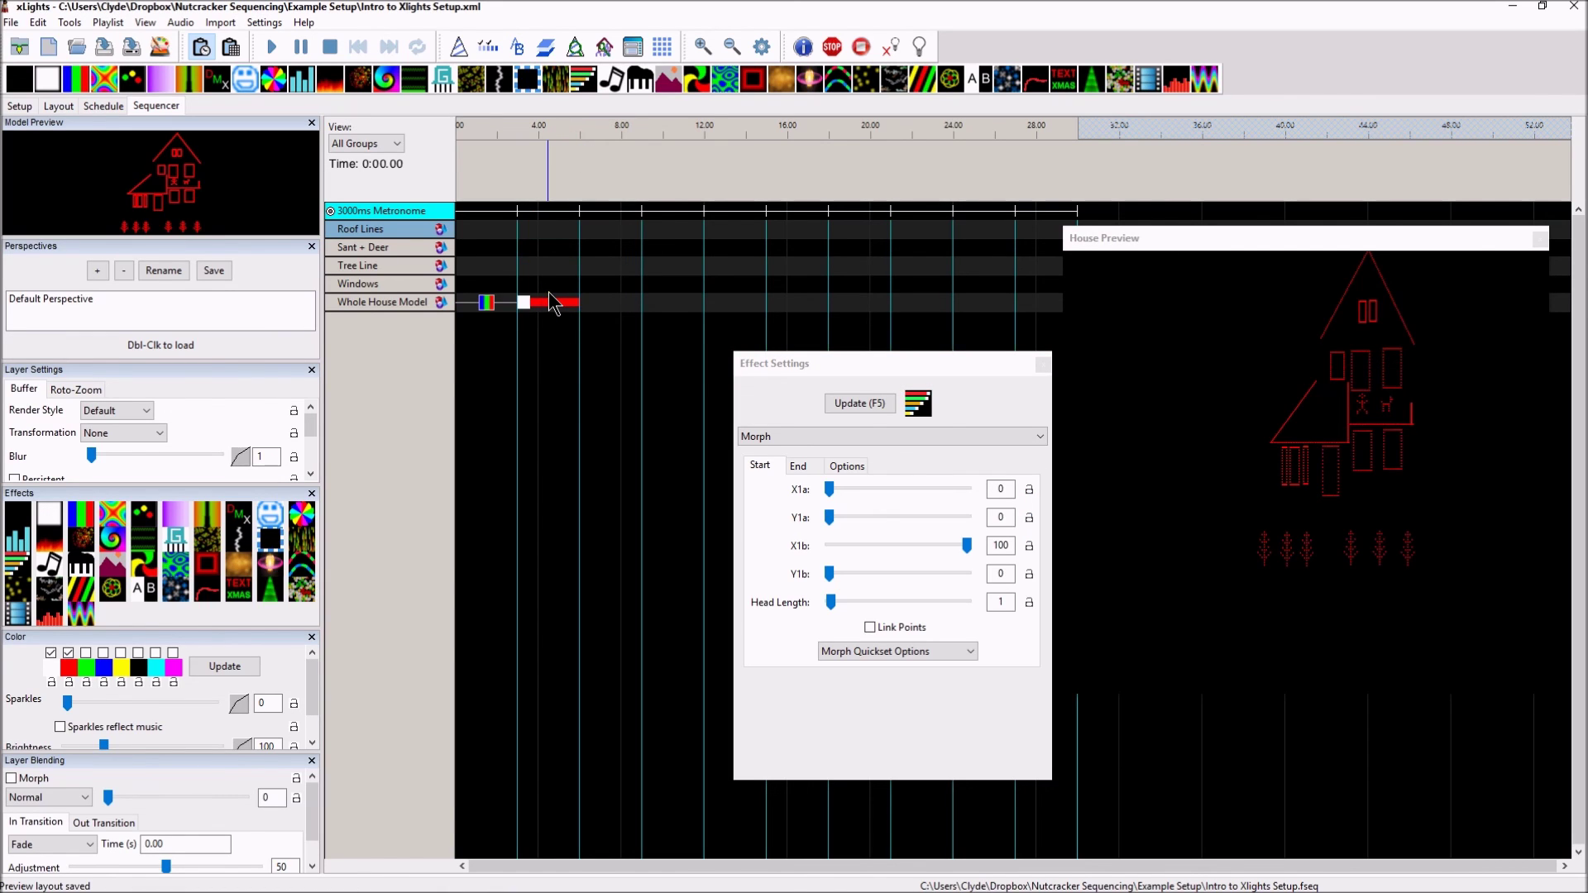
Set the Morph effect's palette to red, green and blue by adding green and blue and removing white
click(86, 653)
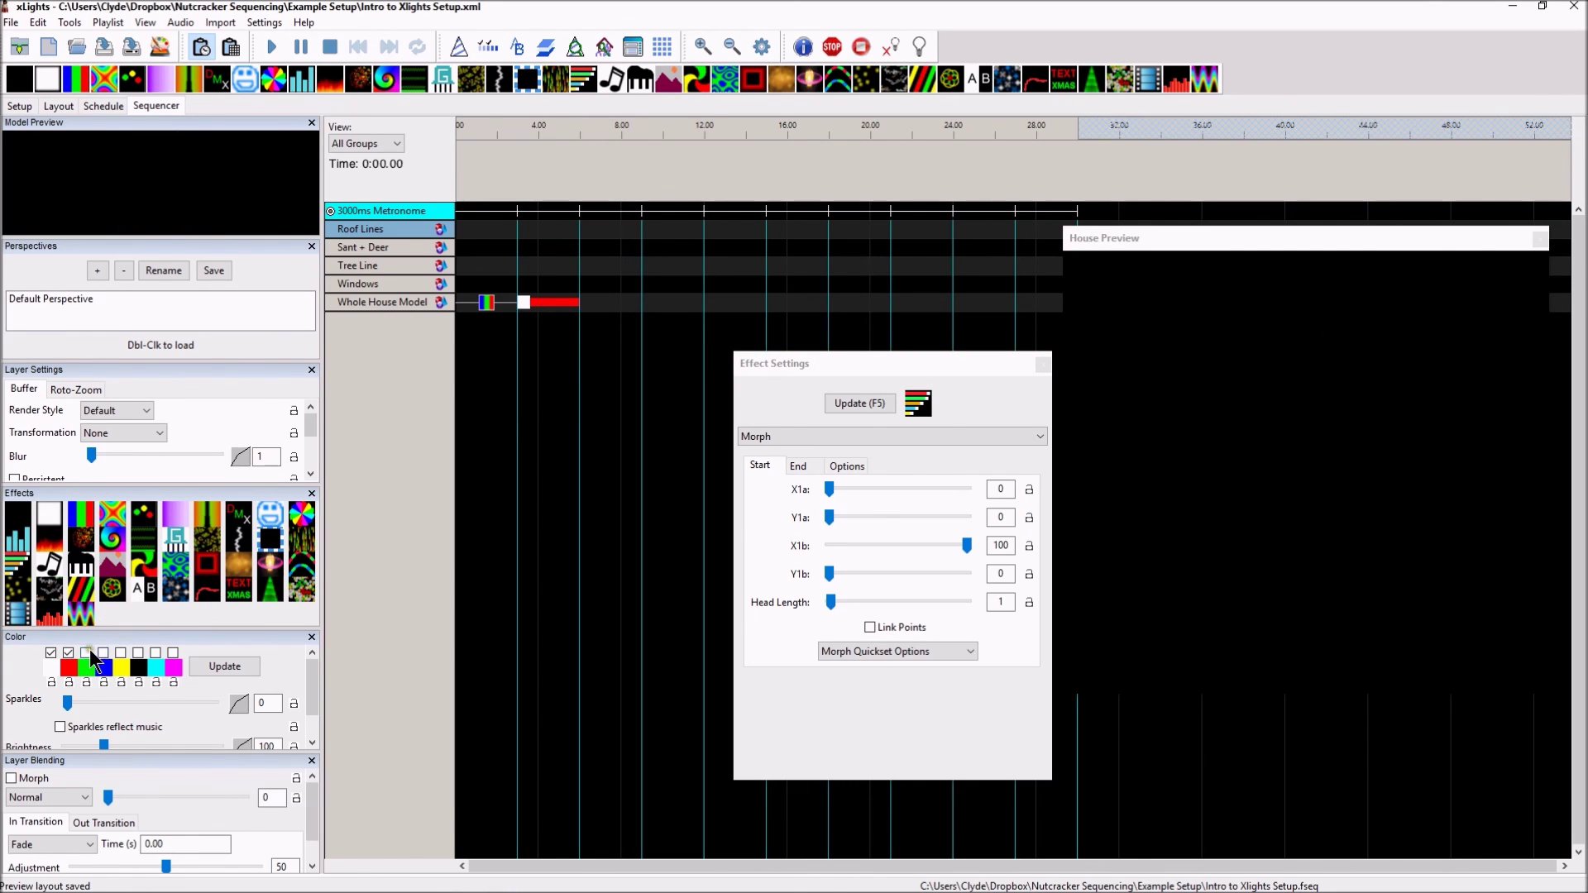
click(103, 652)
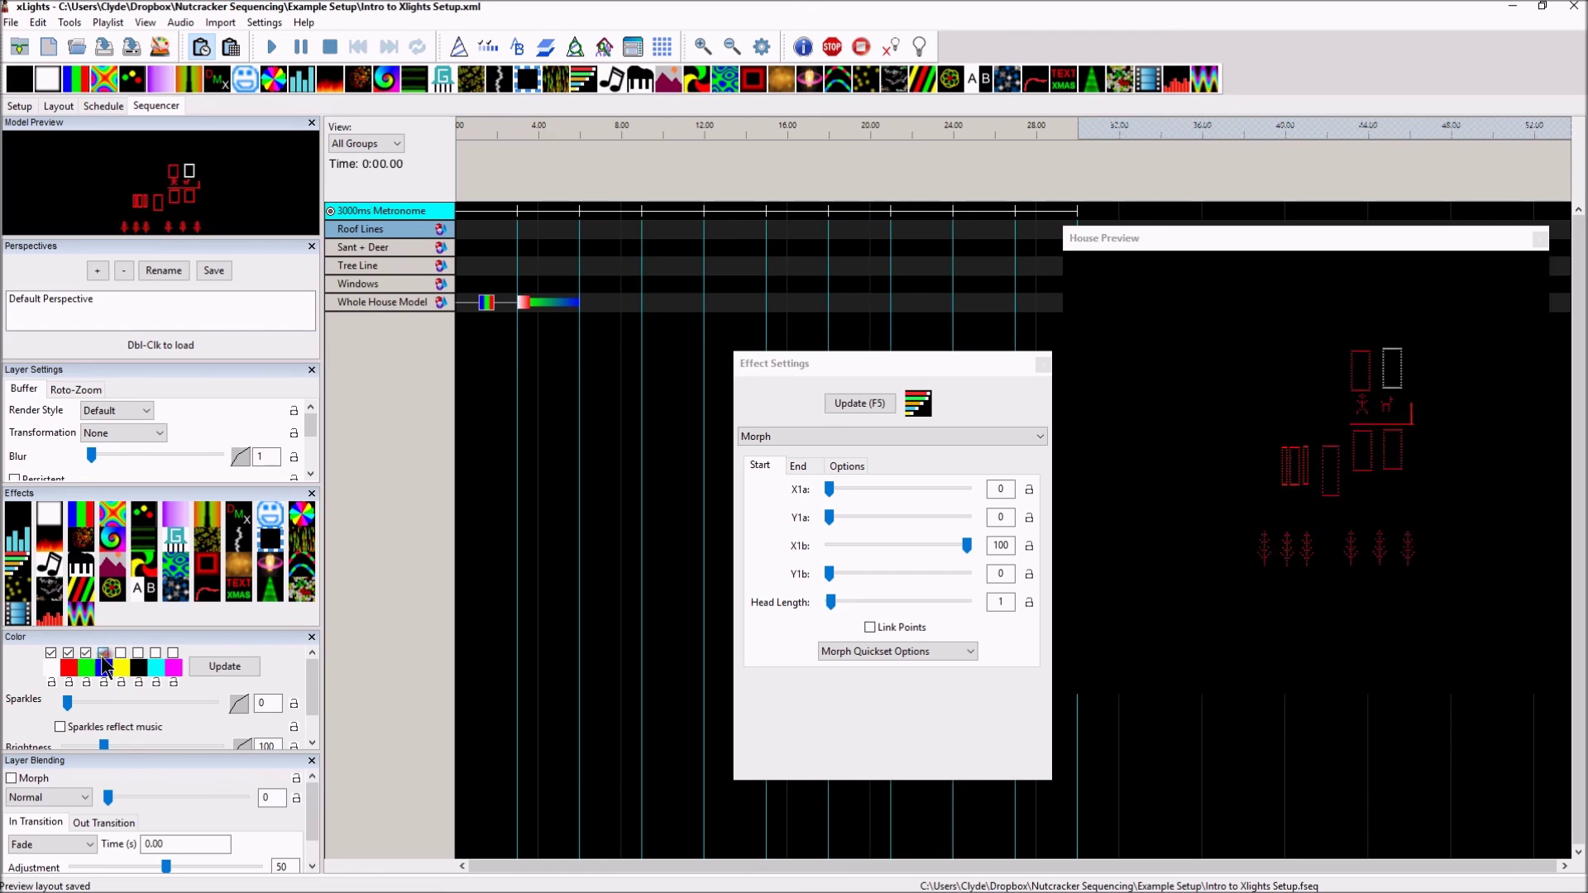
click(50, 652)
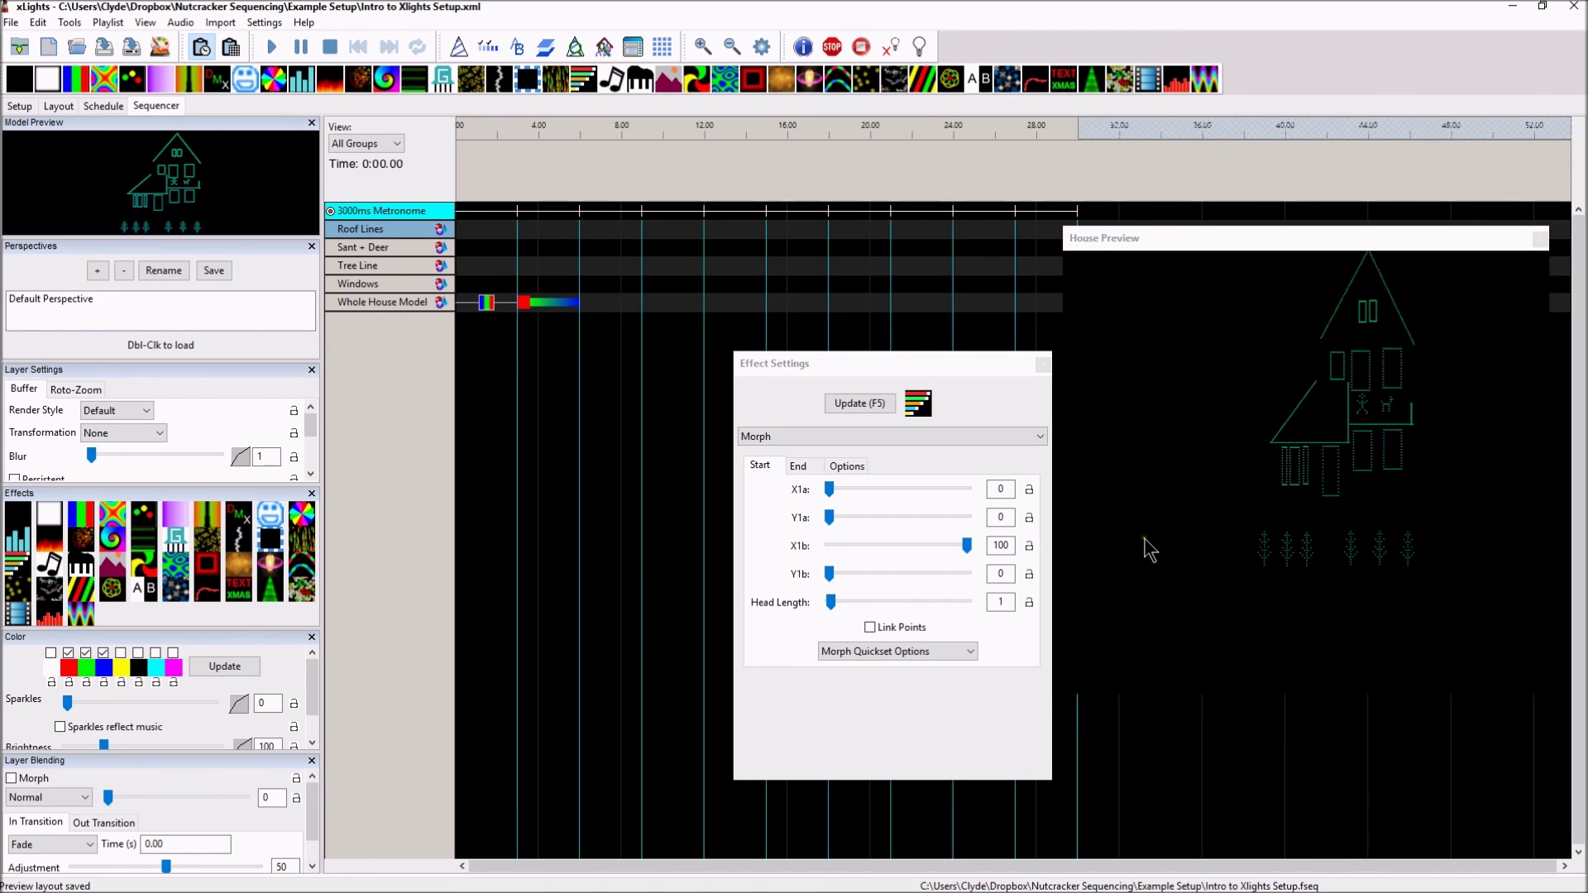